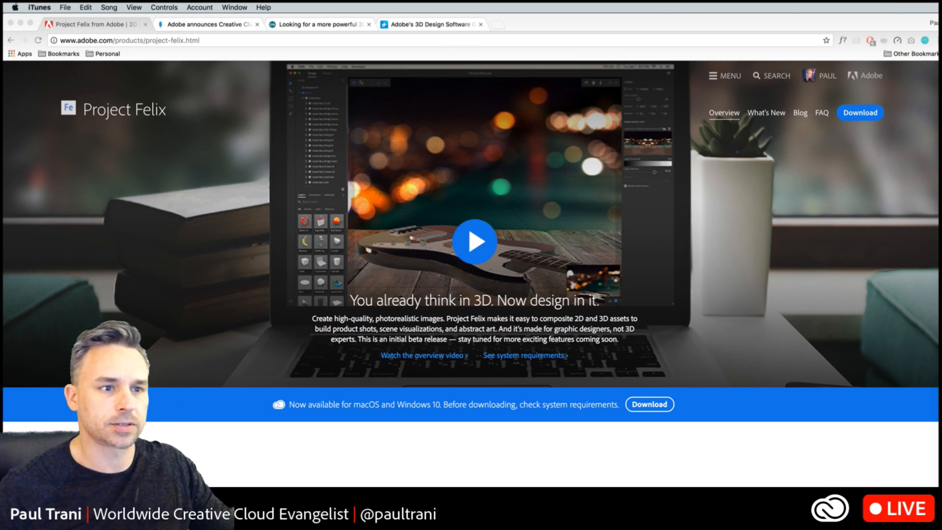
key("super+Tab")
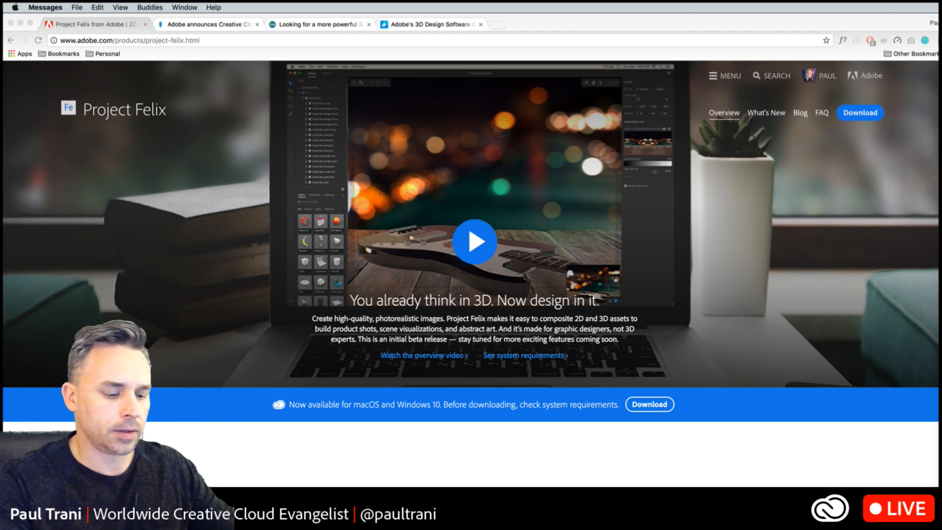
key("super+Tab")
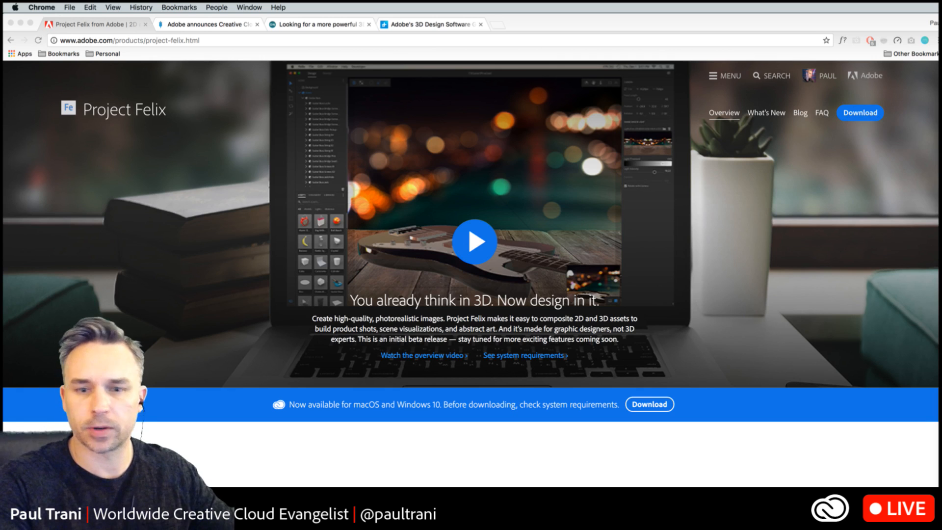
key("super+Tab")
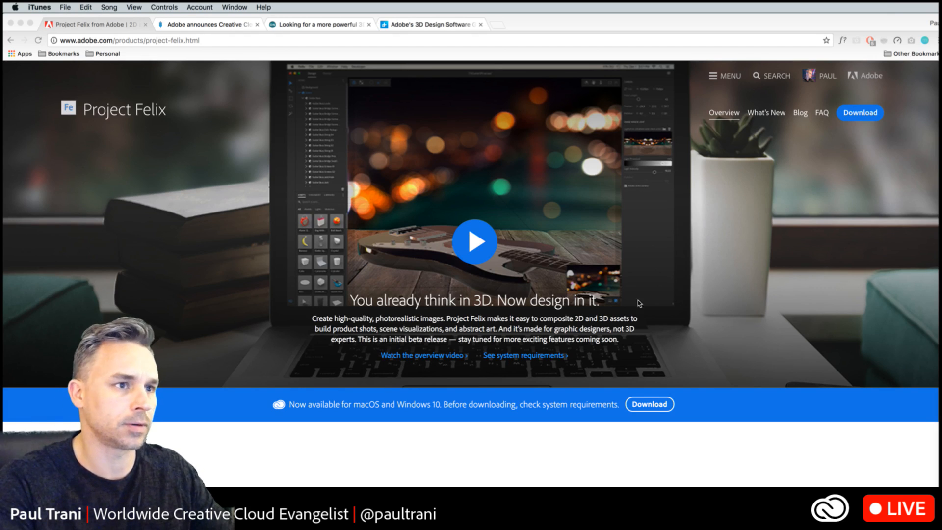
key("super+Tab")
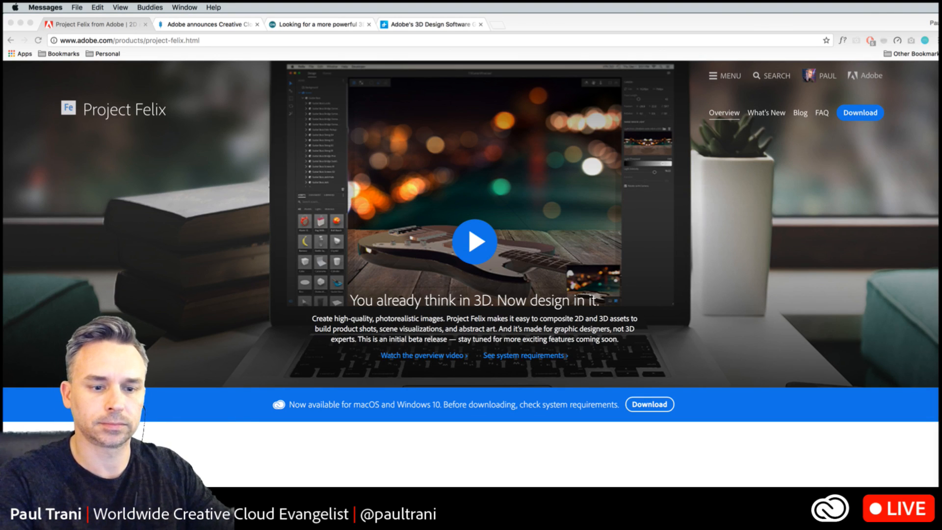
key("super+Tab")
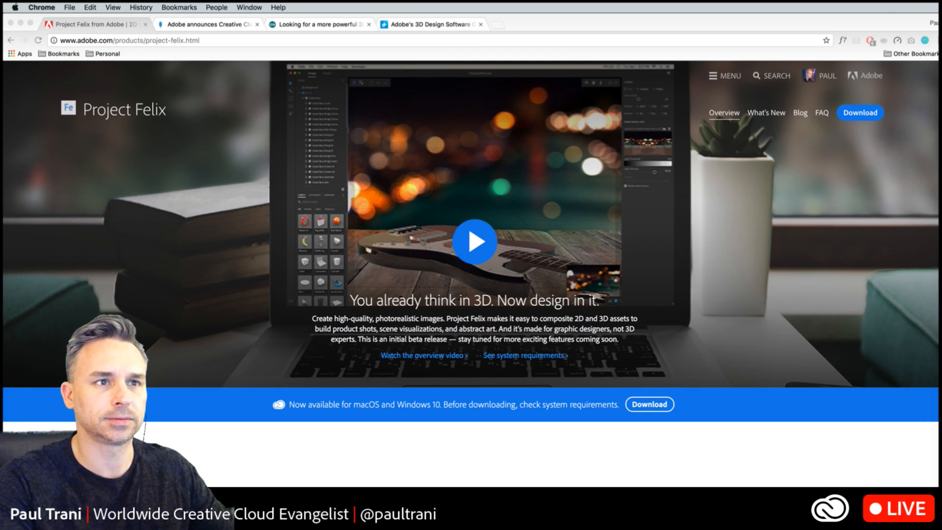
key("super+Tab")
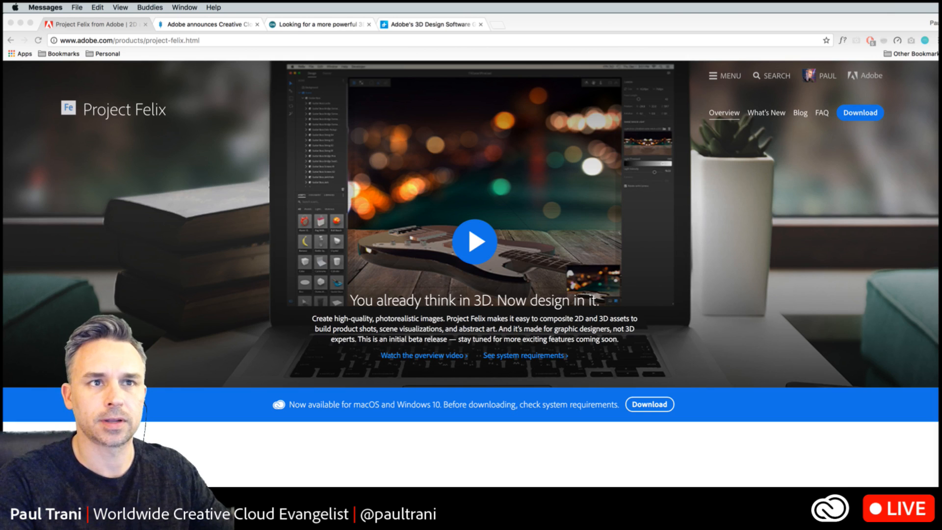
key("super+Tab")
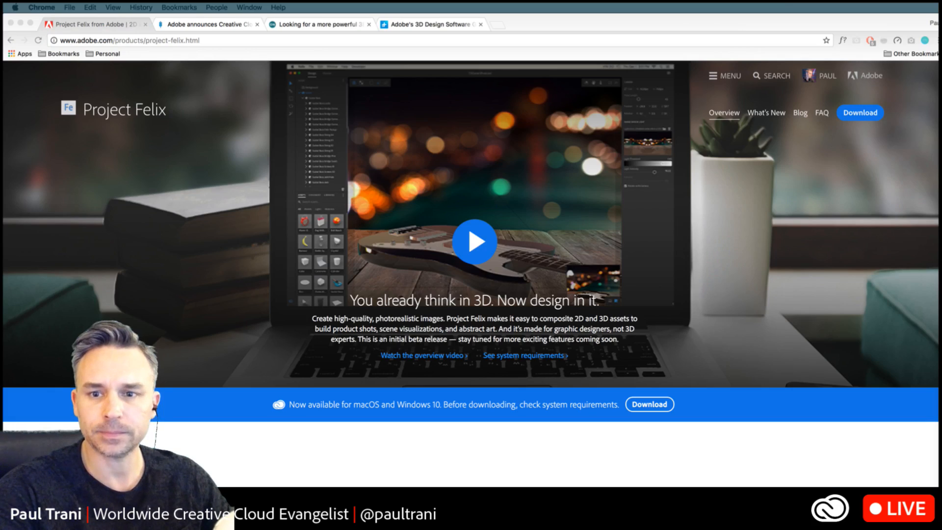
left_click(213, 40)
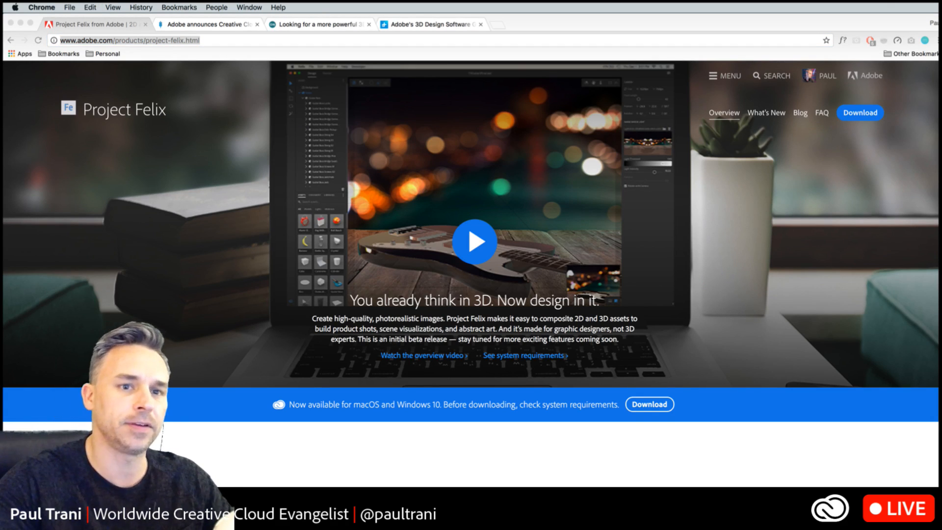
left_click(256, 292)
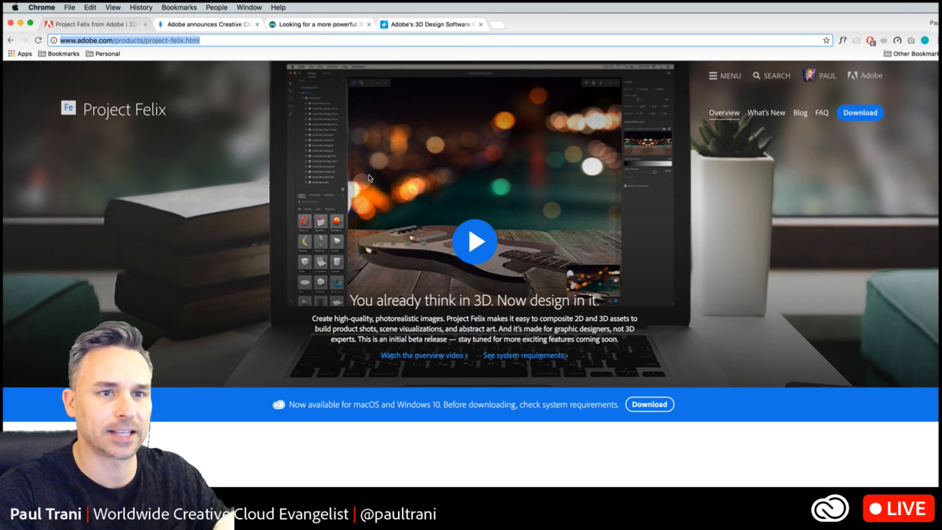
- Skim the Digital Trends, OnMSFT and Macworld articles about the Project Felix update and return to Adobe's Project Felix page
left_click(55, 17)
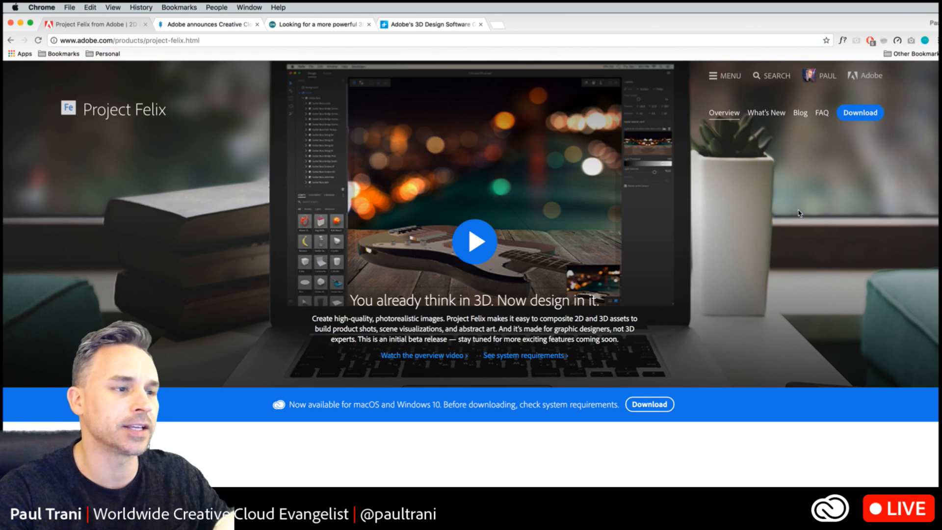
left_click(419, 26)
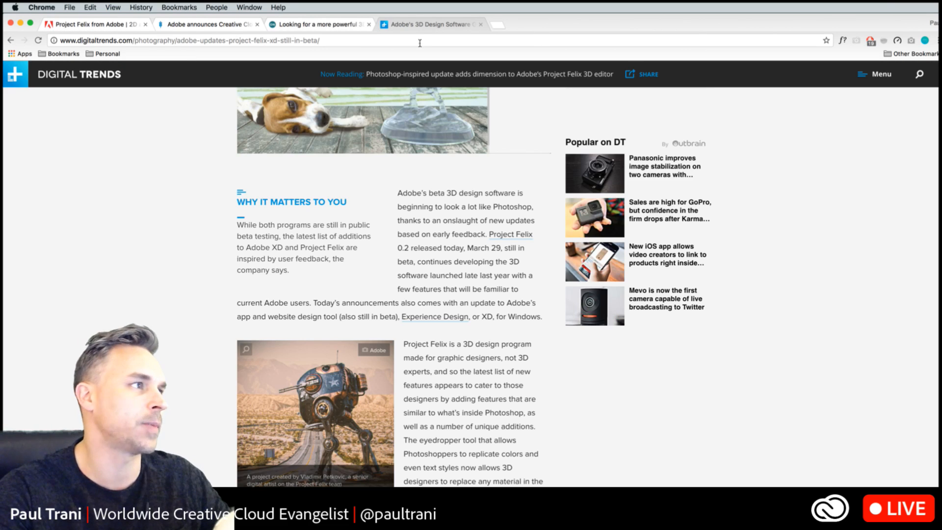
scroll(269, 147, "up", 5)
left_click(302, 25)
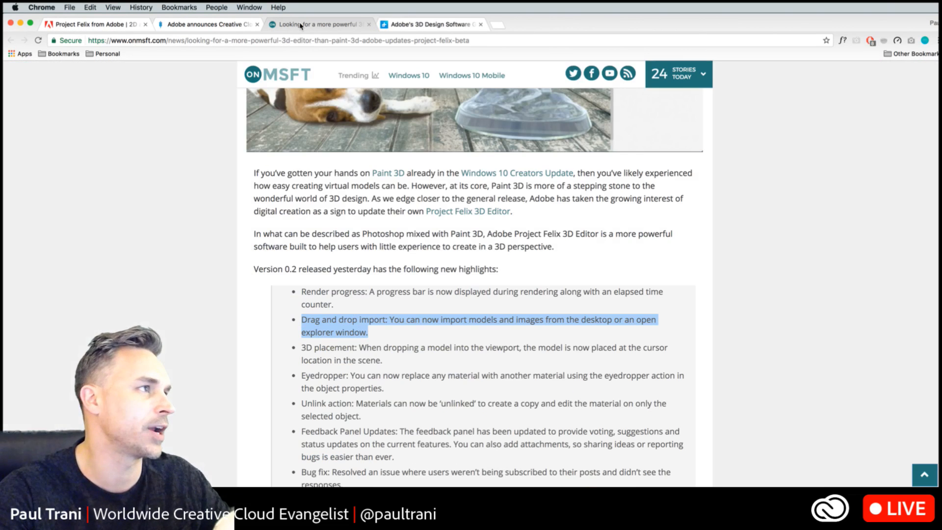
scroll(230, 181, "up", 10)
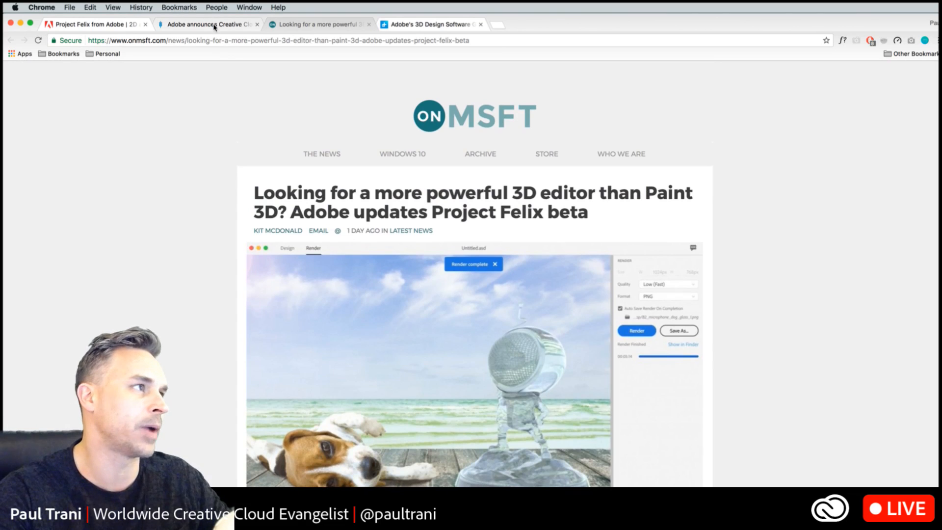
left_click(213, 25)
scroll(119, 199, "down", 3)
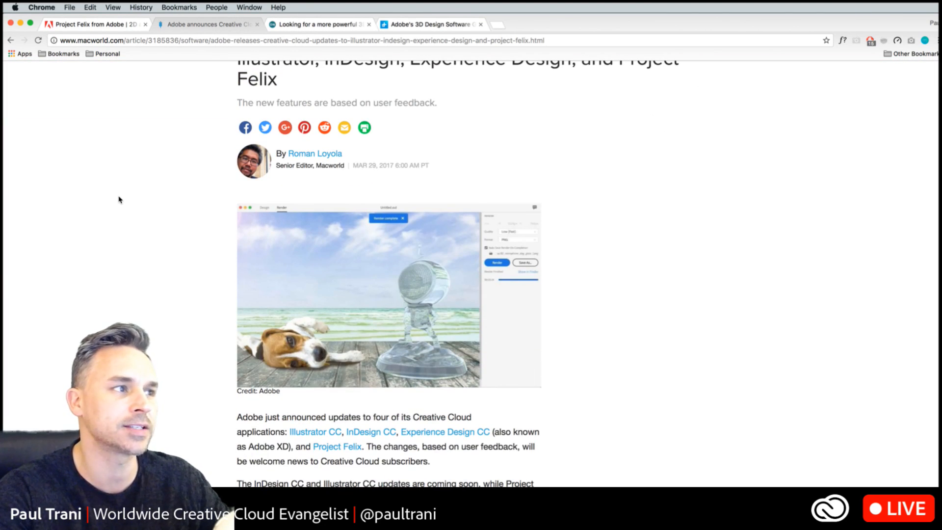
scroll(126, 205, "down", 9)
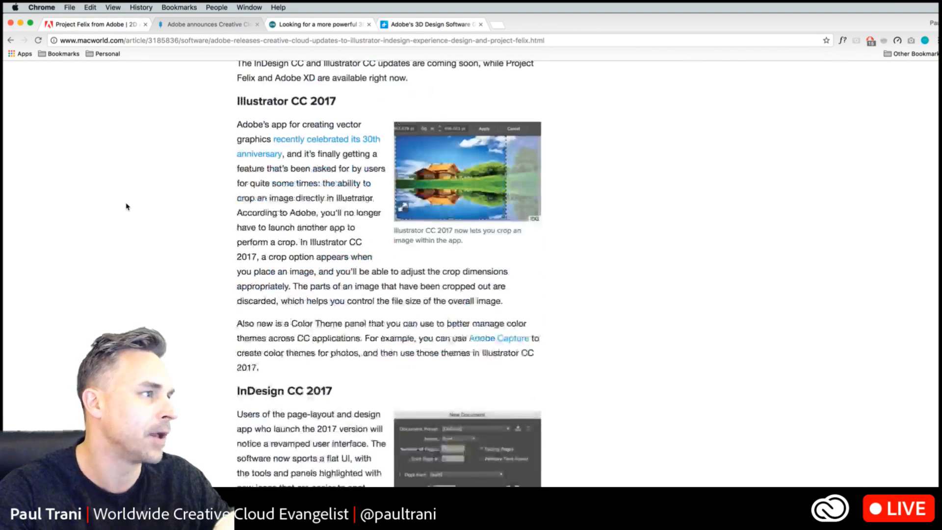
scroll(126, 206, "down", 2)
scroll(126, 207, "up", 10)
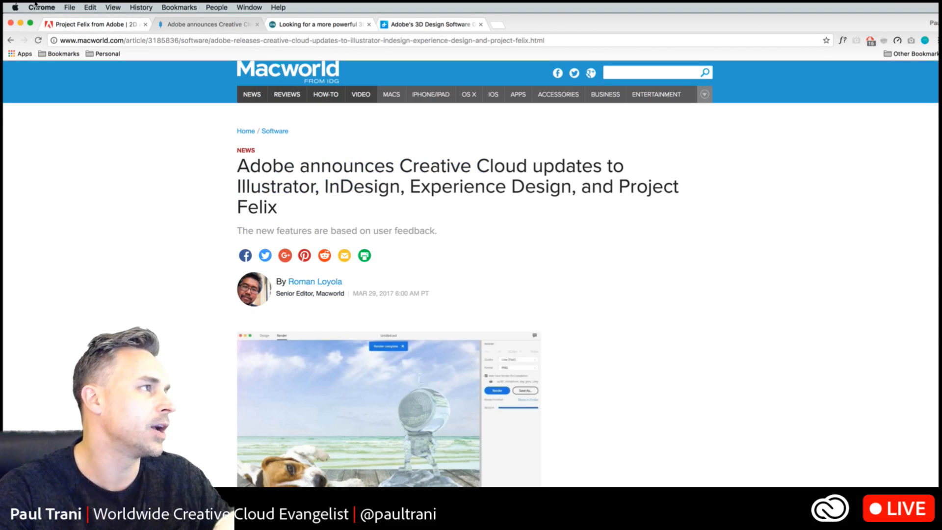
left_click(88, 24)
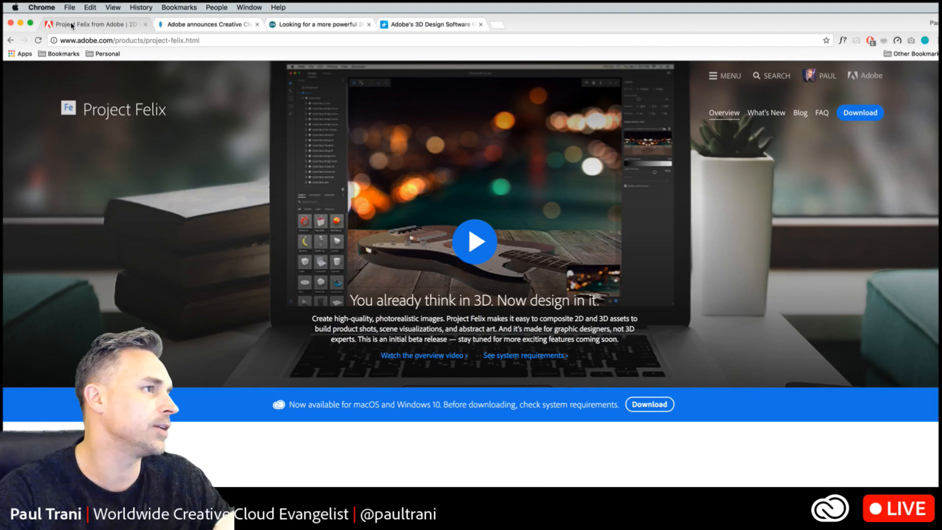
- Clear the desktop by minimizing the browser window and closing the Finder window
left_click(255, 24)
left_click(20, 23)
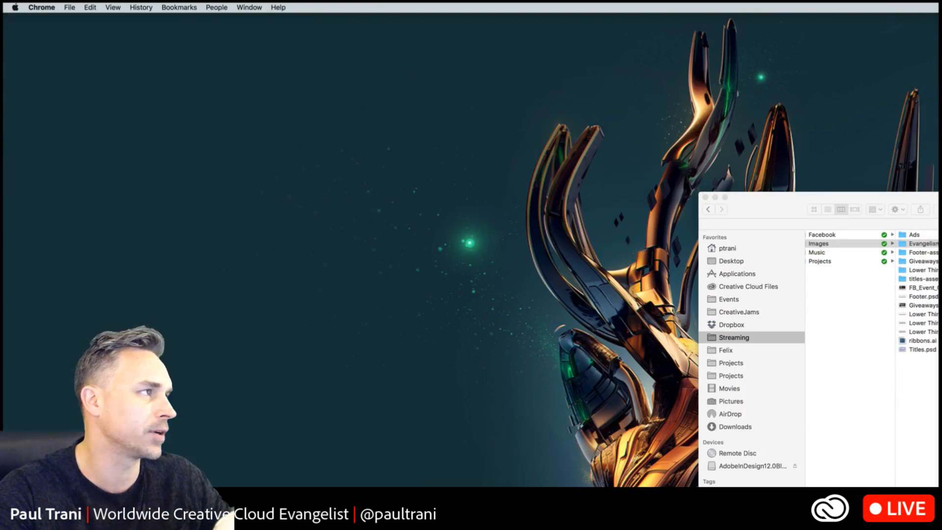
left_click(704, 197)
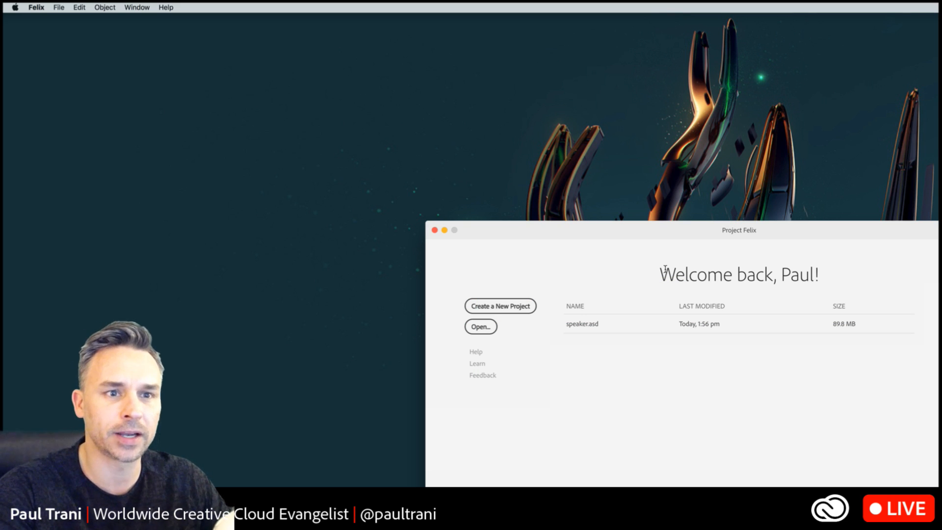
- Create a new project in Project Felix and add the Wireless Speaker model to the scene
left_click_drag(635, 231, 360, 61)
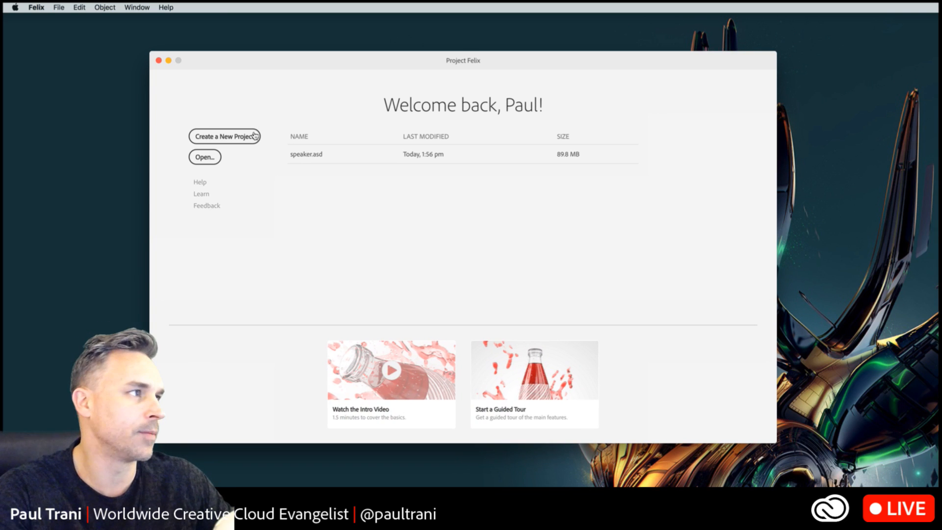
left_click(210, 140)
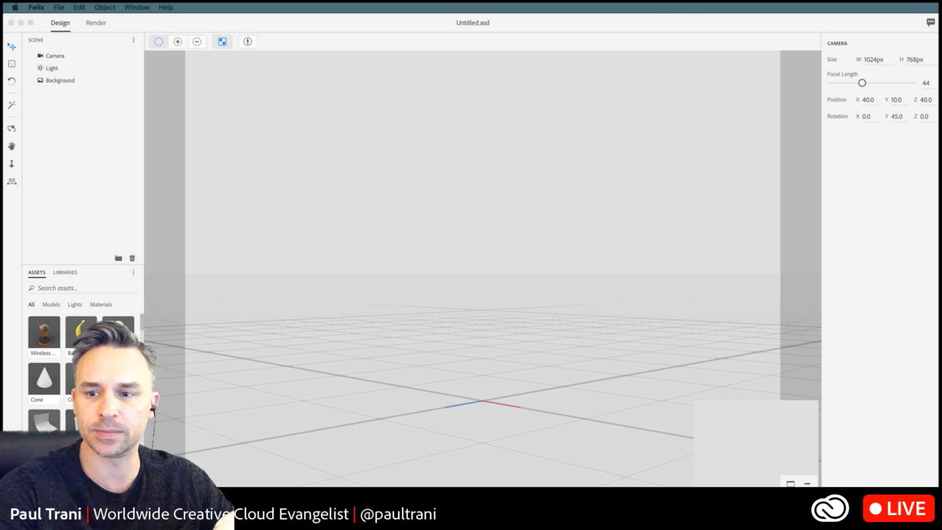
left_click(85, 229)
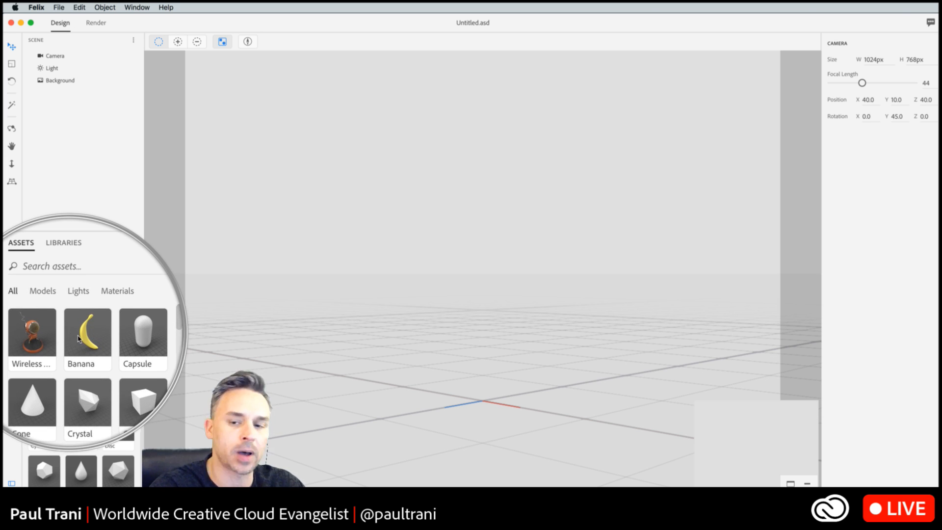
left_click(45, 334)
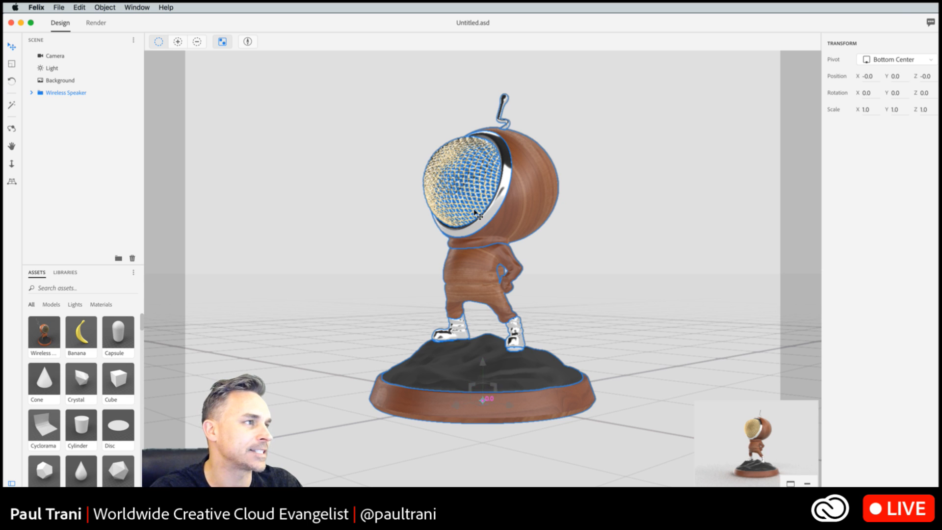
- Try moving the wireless speaker to about X -2.5, Y 2.1, Z 2.5 and undo the move
left_click_drag(465, 191, 418, 160)
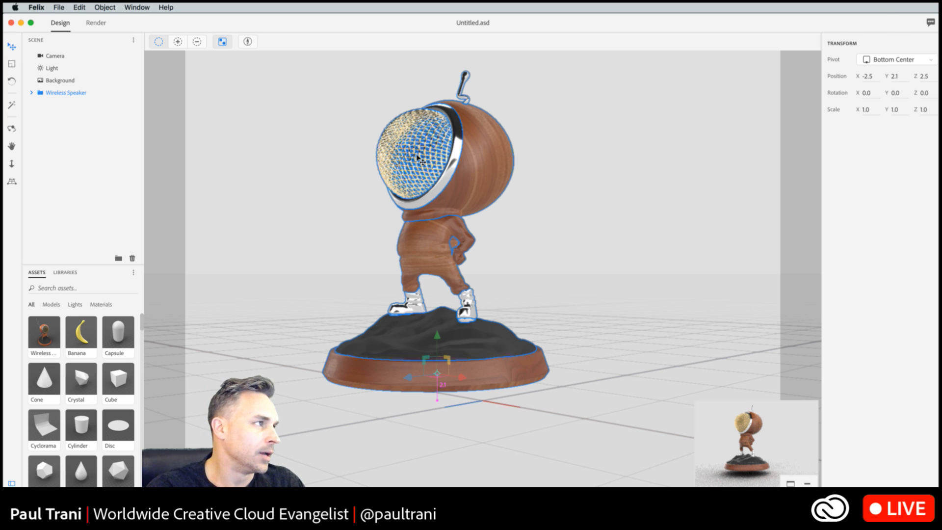
key("super")
key("super+z")
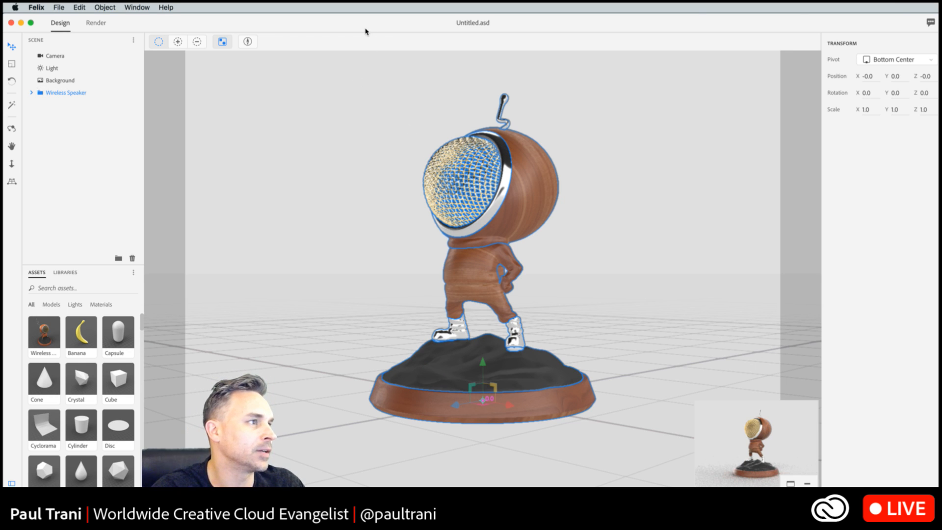
- Deselect the wireless speaker so that no object in the scene is selected
left_click(37, 7)
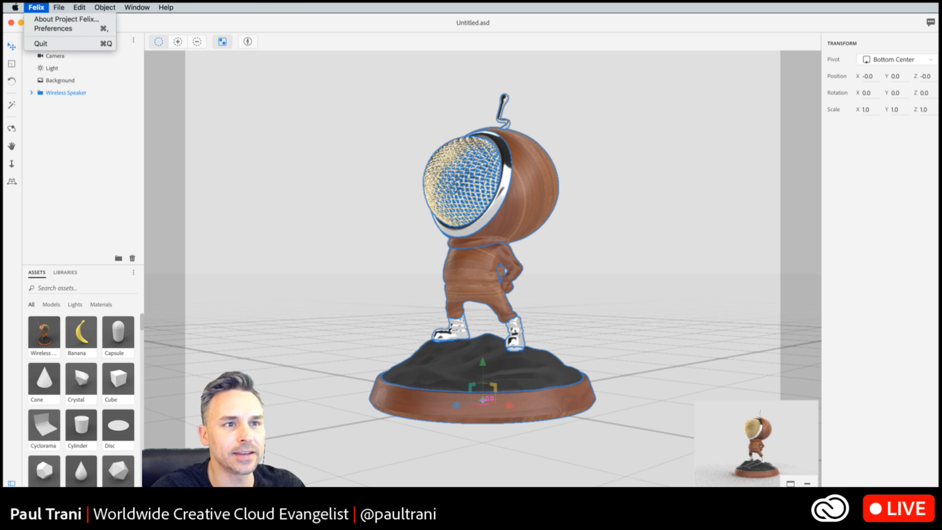
key("super+Tab")
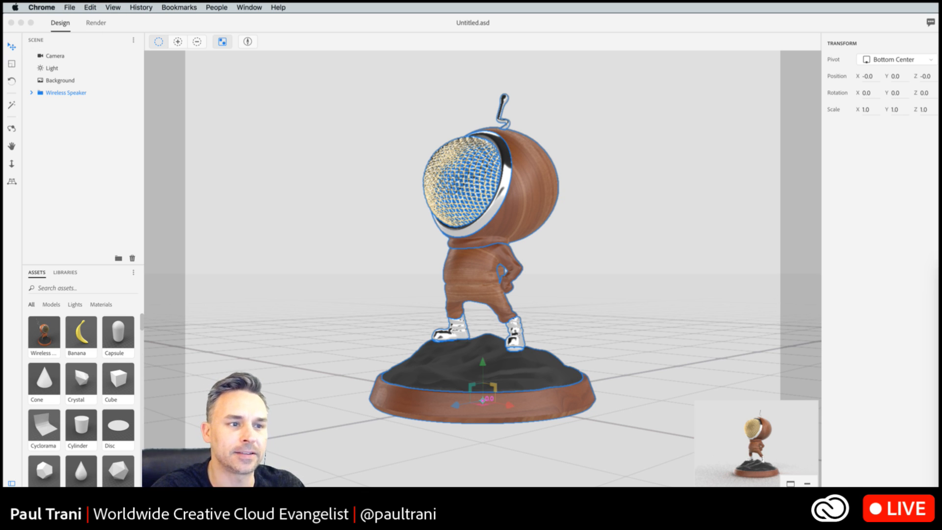
left_click(331, 224)
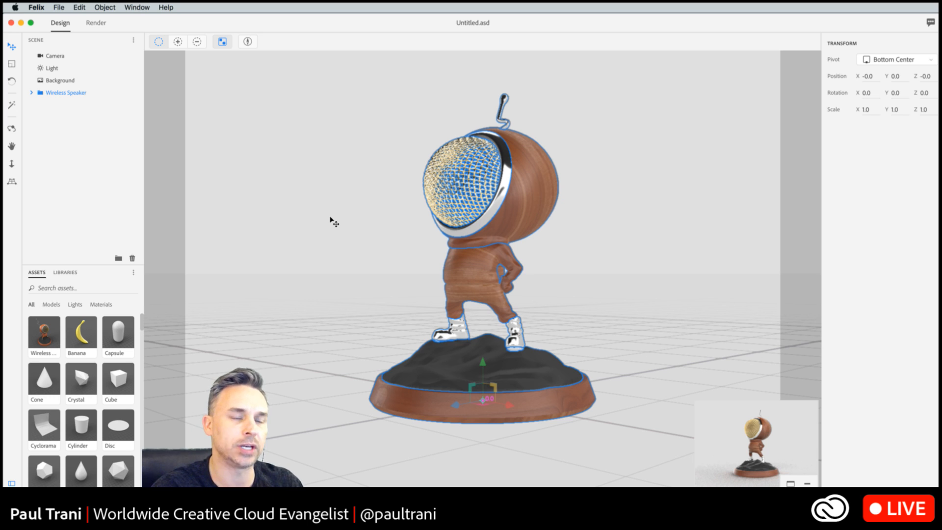
left_click(331, 222)
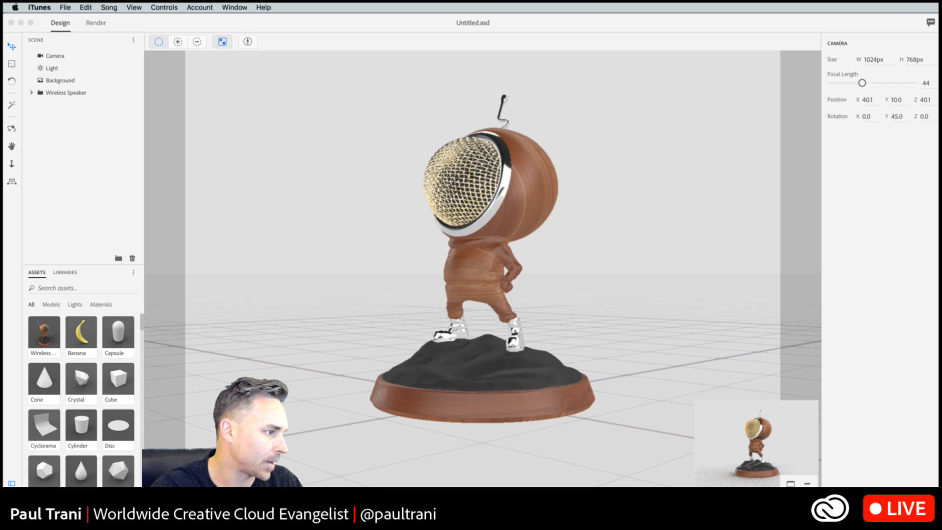
left_click(15, 7)
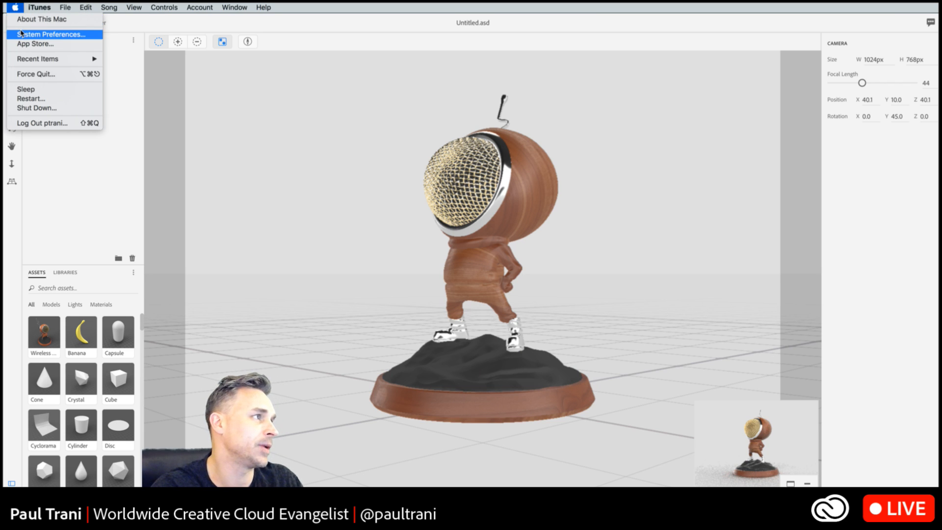
left_click(30, 34)
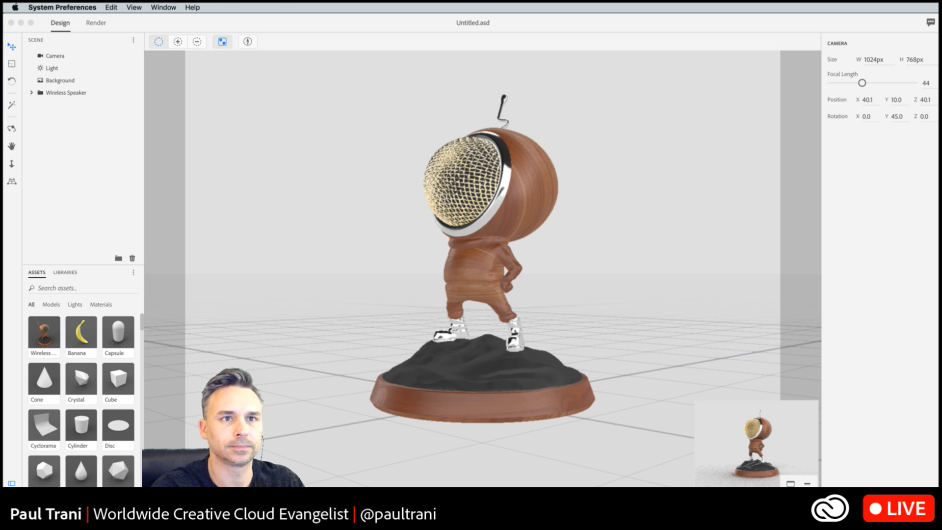
key("super+q")
left_click(233, 212)
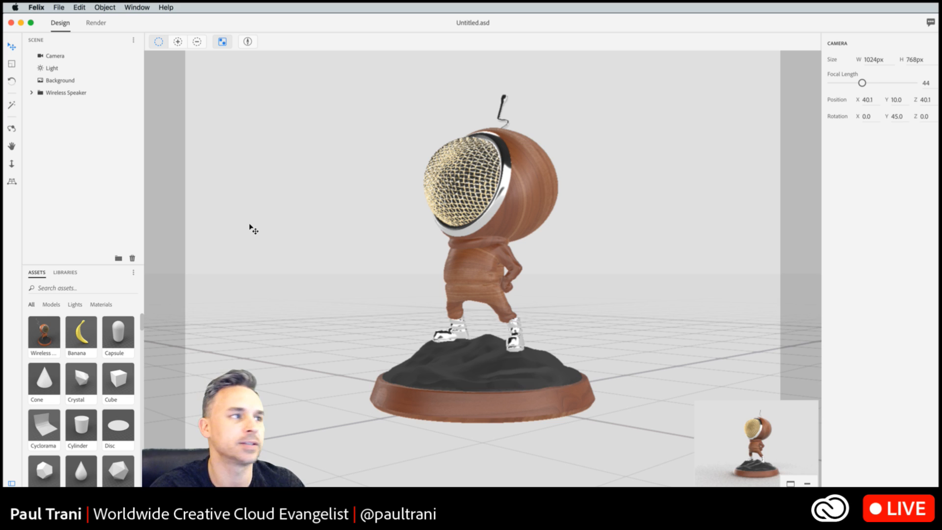
- Orbit the camera around the wireless speaker to about X -17.4, Y 44.4 rotation for a higher viewpoint
left_click(38, 332)
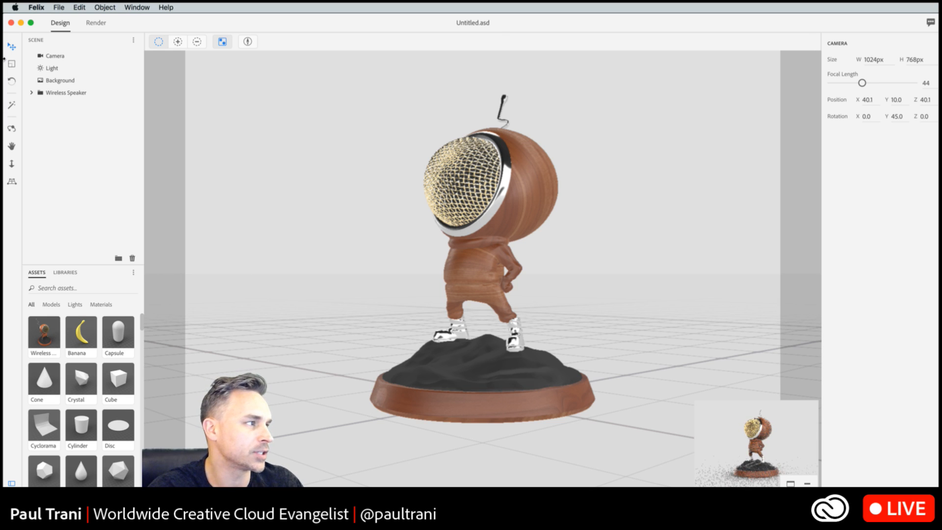
left_click(12, 129)
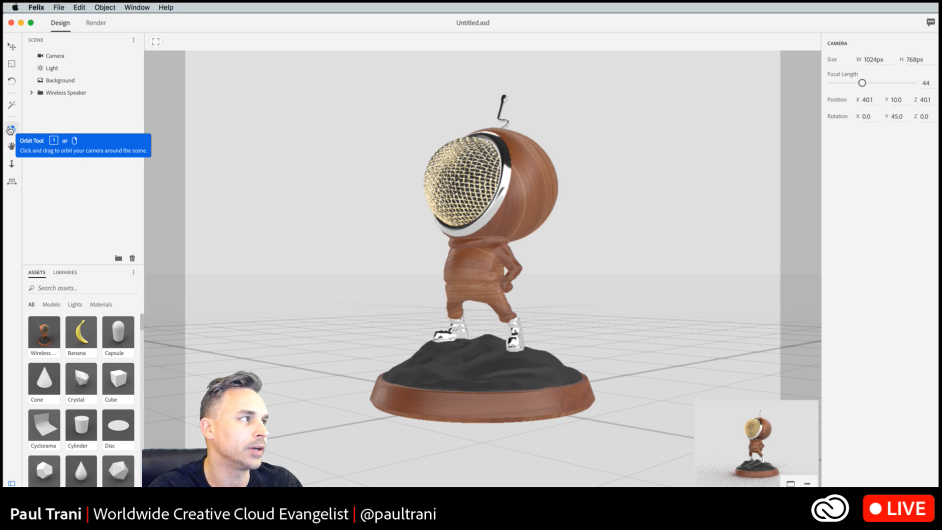
left_click(10, 129)
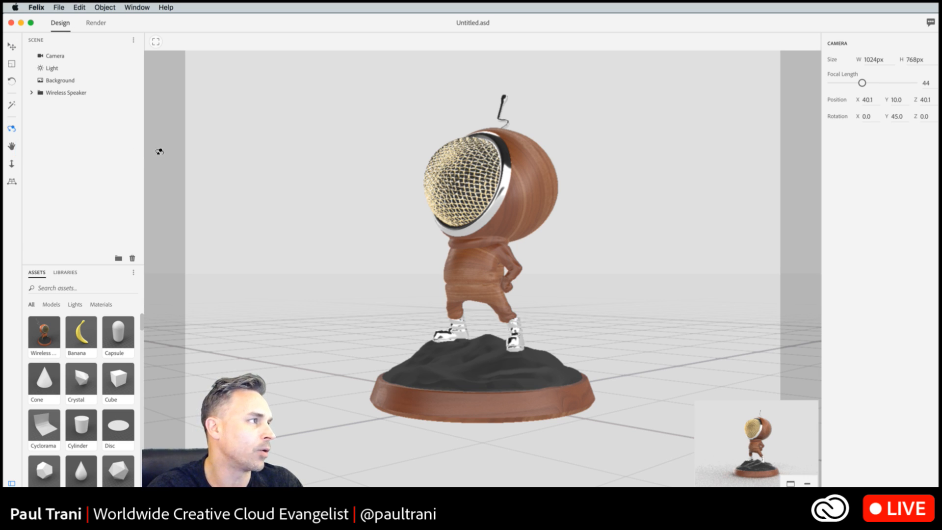
left_click_drag(280, 217, 296, 252)
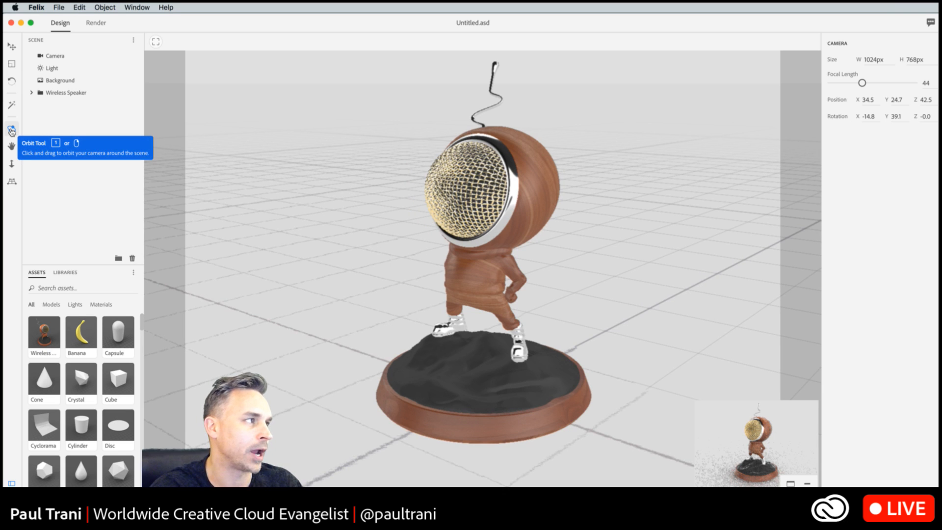
left_click(12, 130)
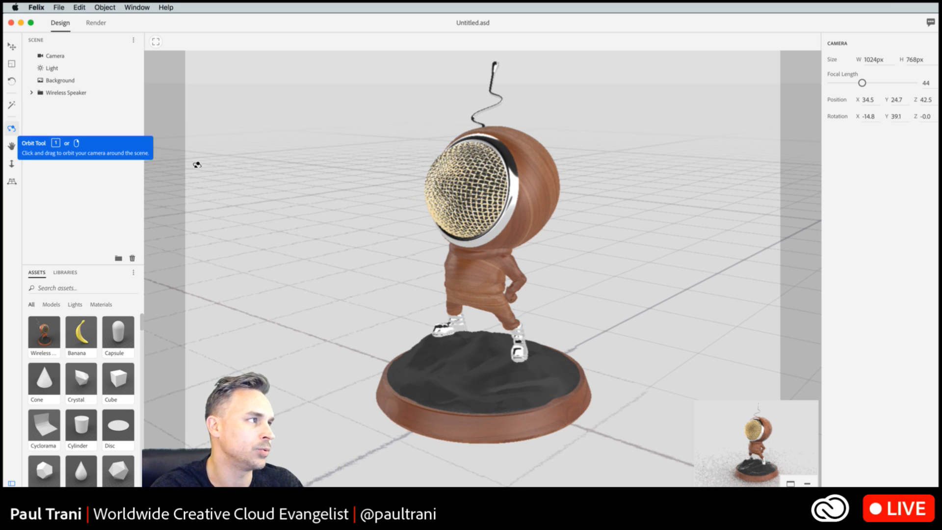
left_click_drag(349, 212, 270, 224)
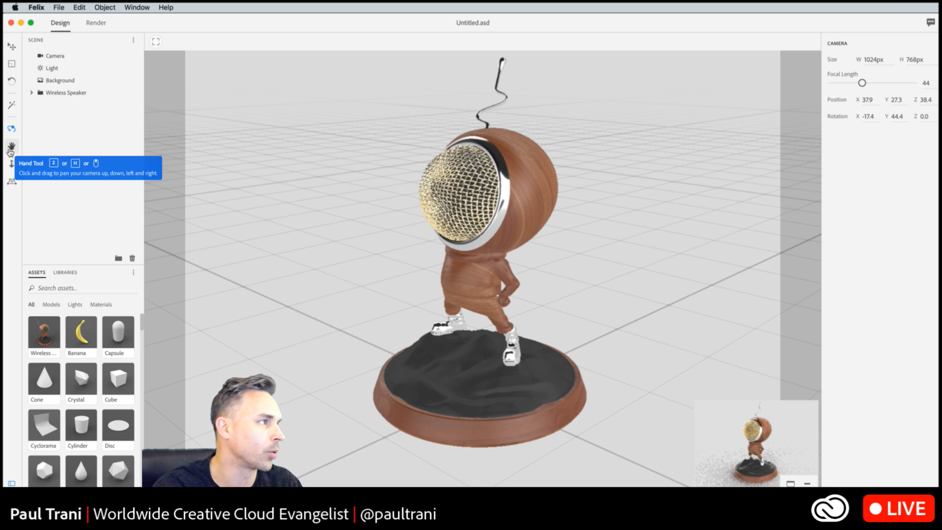
- Pan and orbit the camera around the wireless speaker to about X -22.4, Y 39.5 rotation
left_click(11, 150)
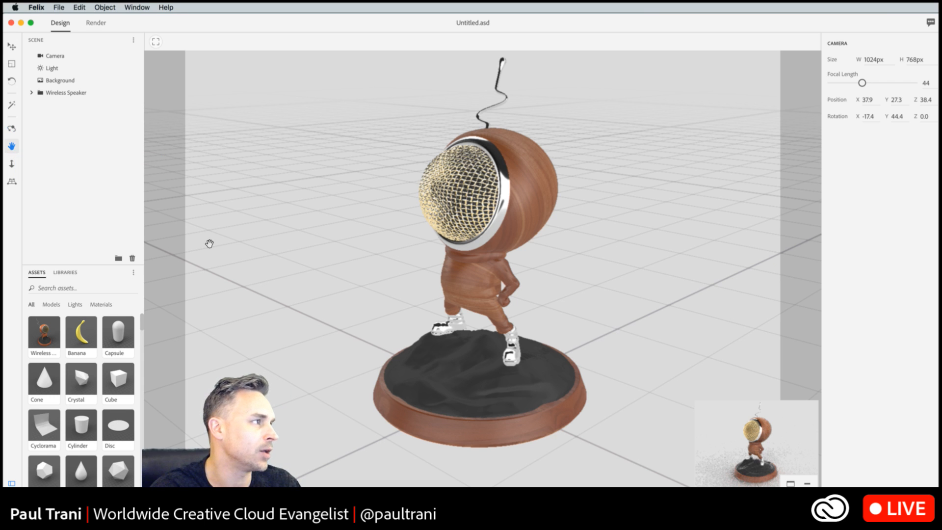
mouse_move(306, 279)
left_mouse_down()
mouse_move(366, 231)
mouse_move(317, 299)
mouse_move(294, 286)
mouse_move(304, 292)
left_mouse_up()
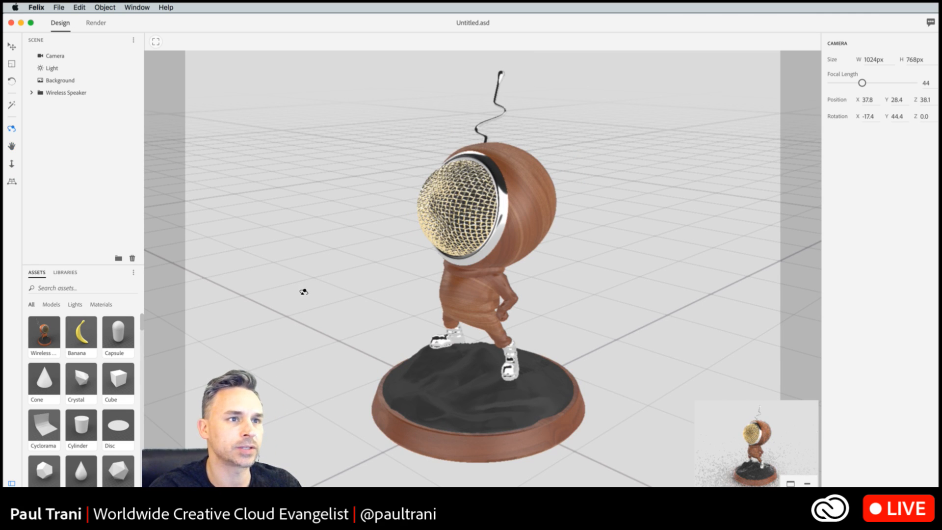
key("2")
mouse_move(387, 261)
left_mouse_down()
mouse_move(373, 243)
mouse_move(385, 265)
mouse_move(376, 258)
left_mouse_up()
key("1")
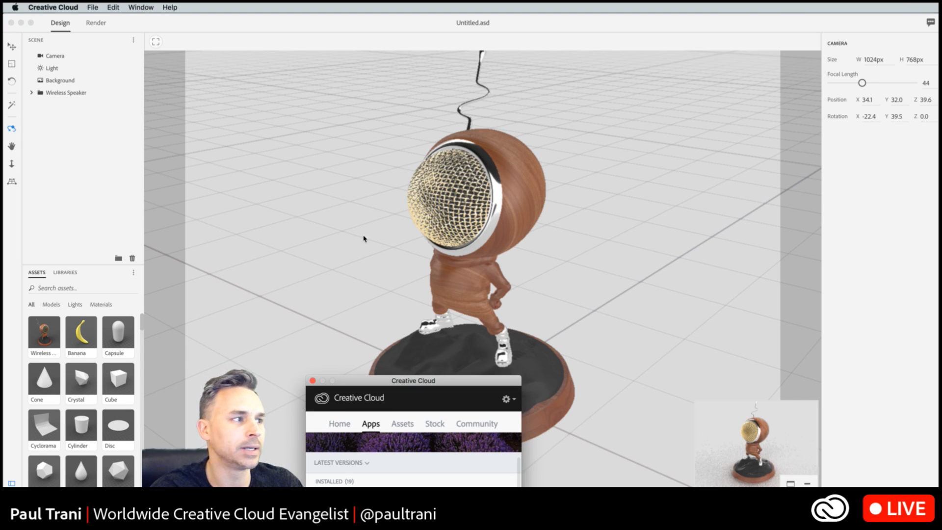
- Examine the Project Felix entry in the Creative Cloud app list and move that window out of view
left_click_drag(520, 200, 646, 379)
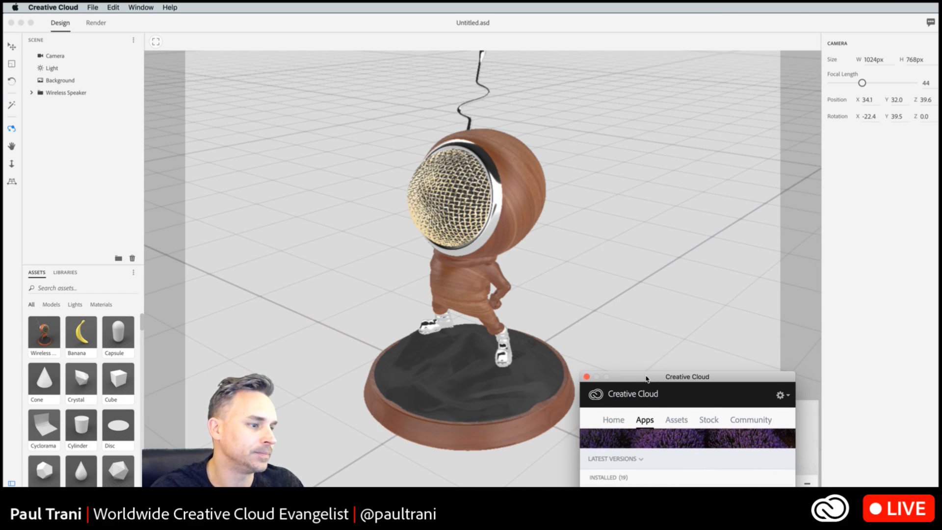
scroll(686, 451, "down", 5)
scroll(608, 456, "down", 2)
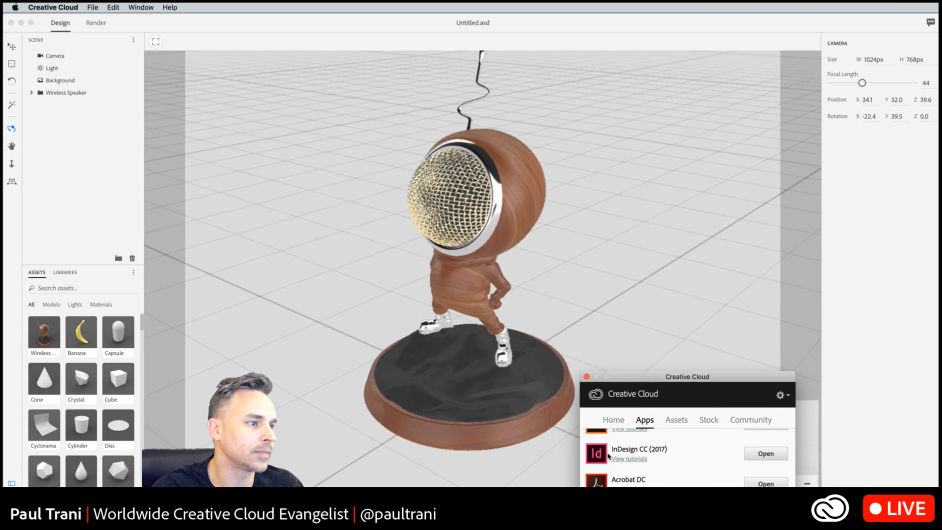
left_click_drag(656, 380, 680, 58)
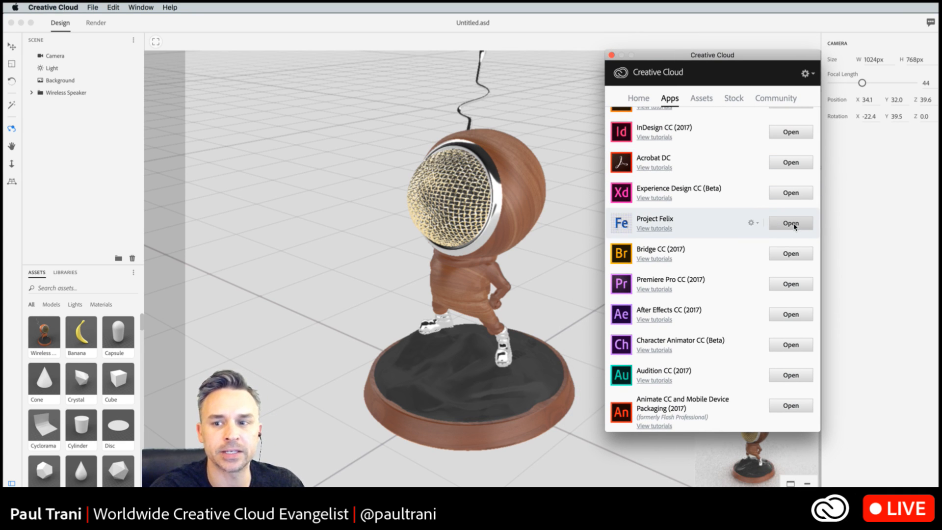
left_click_drag(664, 57, 941, 68)
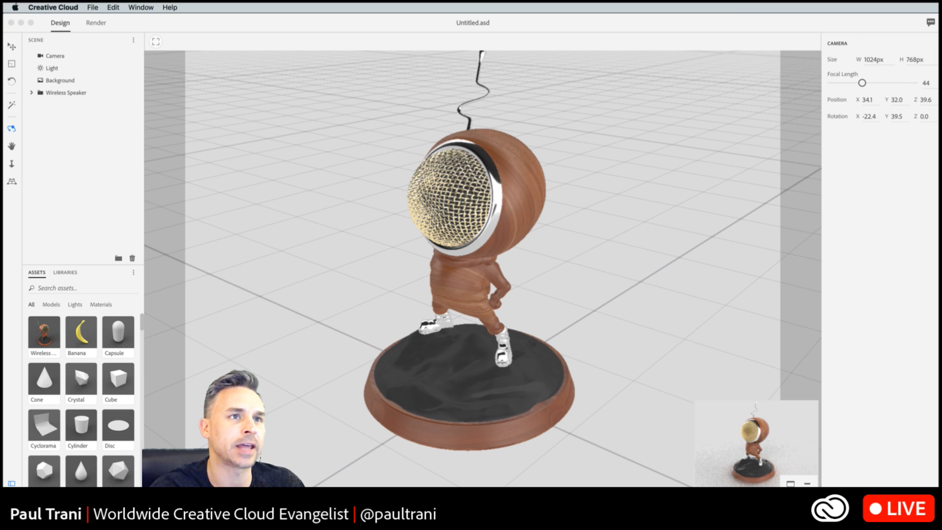
- Switch back to Project Felix and dolly the camera closer to the speaker, to about X 26.1, Y 26.8, Z 29.9
key("super+Tab")
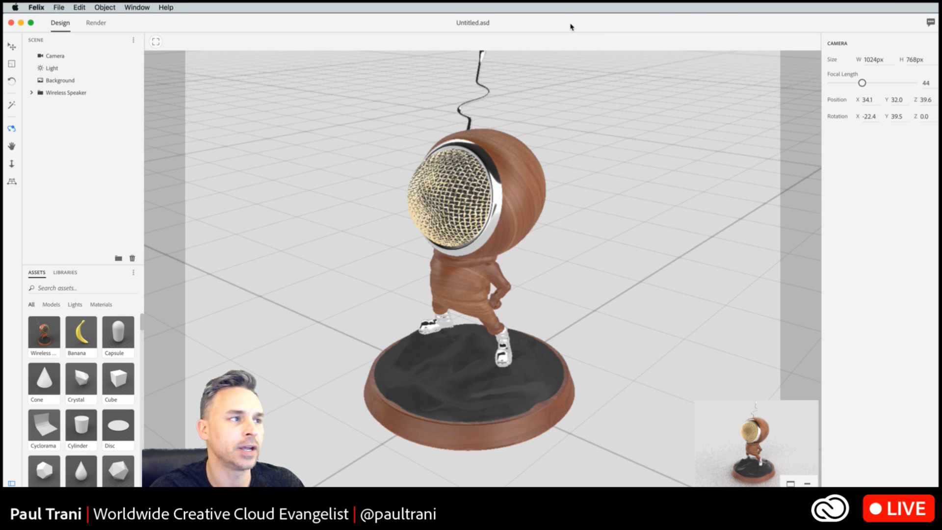
left_click(12, 163)
left_click_drag(288, 253, 381, 216)
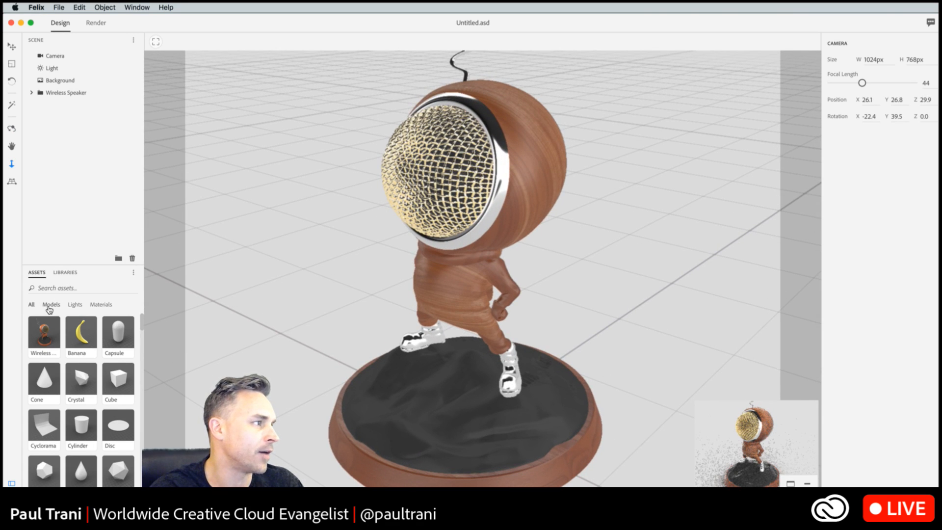
- Look through the available lights and materials, and apply the Metal material to the speaker's wooden head
left_click(73, 307)
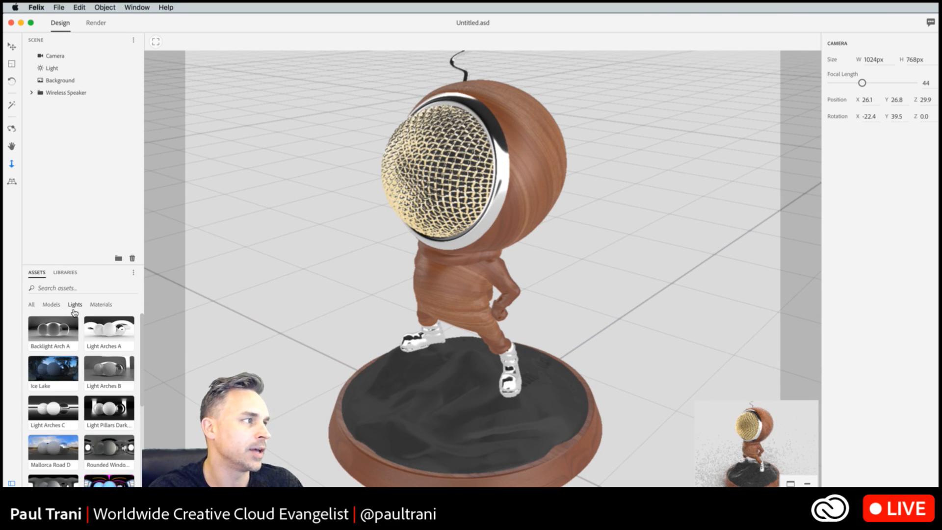
left_click(99, 306)
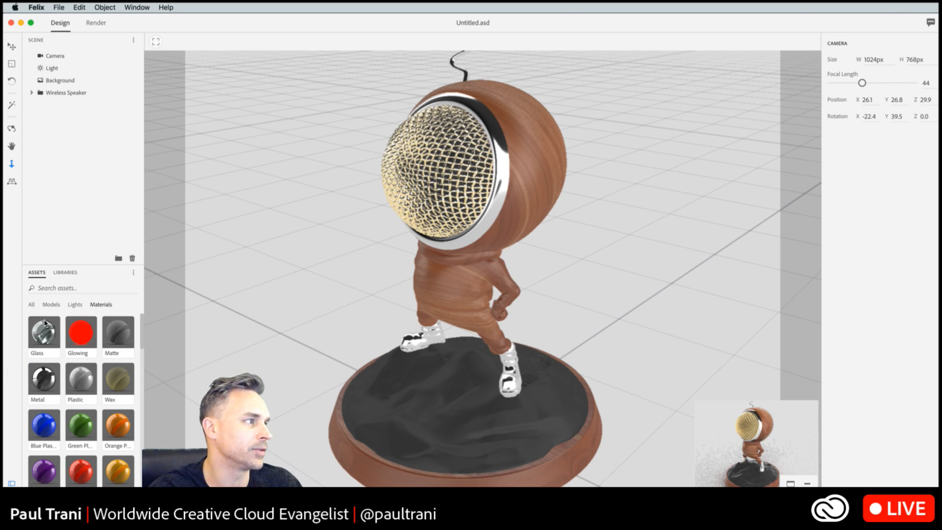
left_click_drag(45, 323, 491, 251)
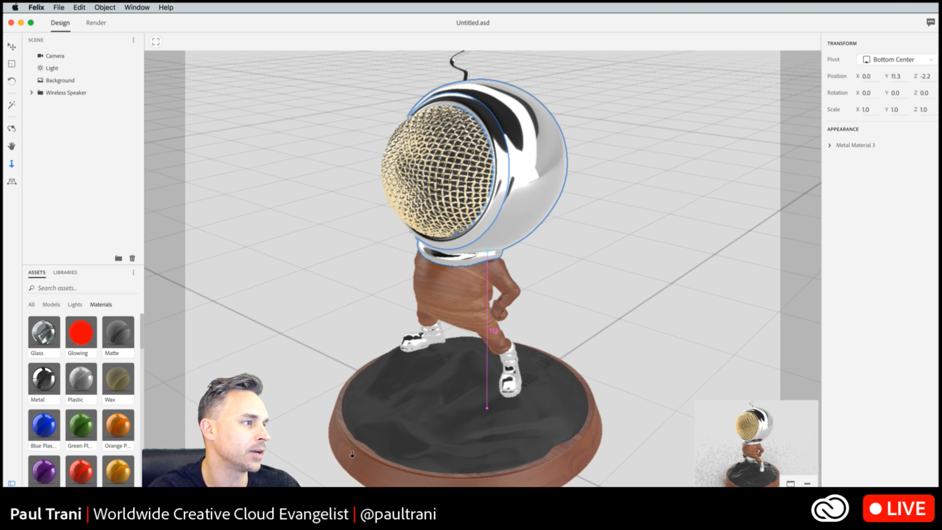
- Select the outer side and inner rim of the speaker's base with the Magic Wand and apply the Metal material to the outer side
left_click(11, 106)
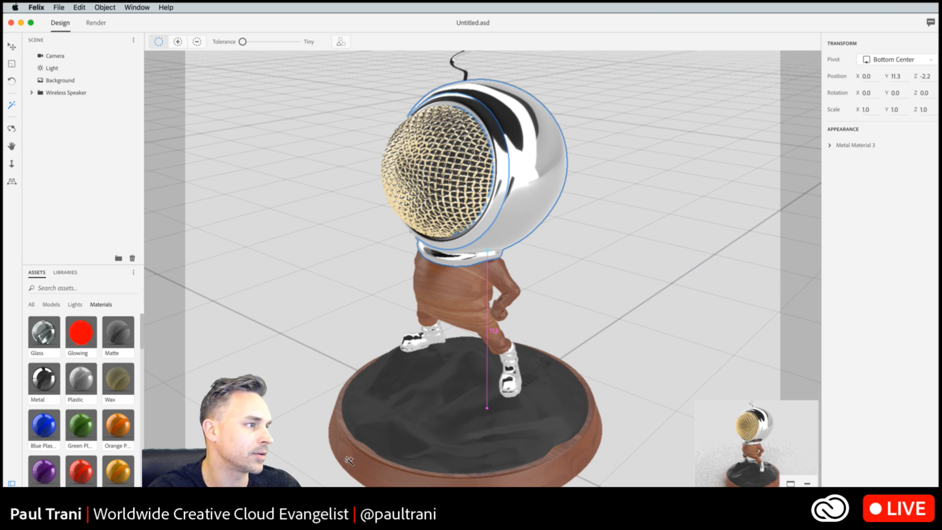
left_click(368, 423)
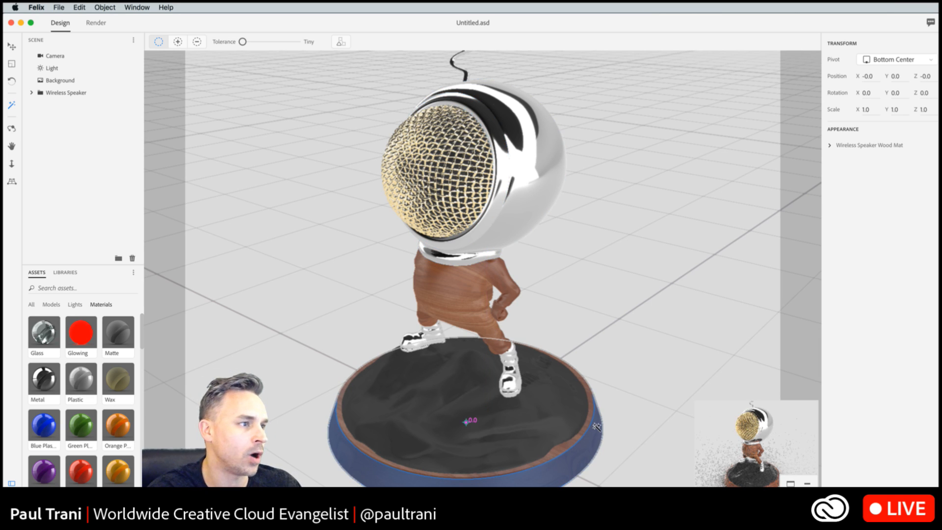
key("alt+super+8")
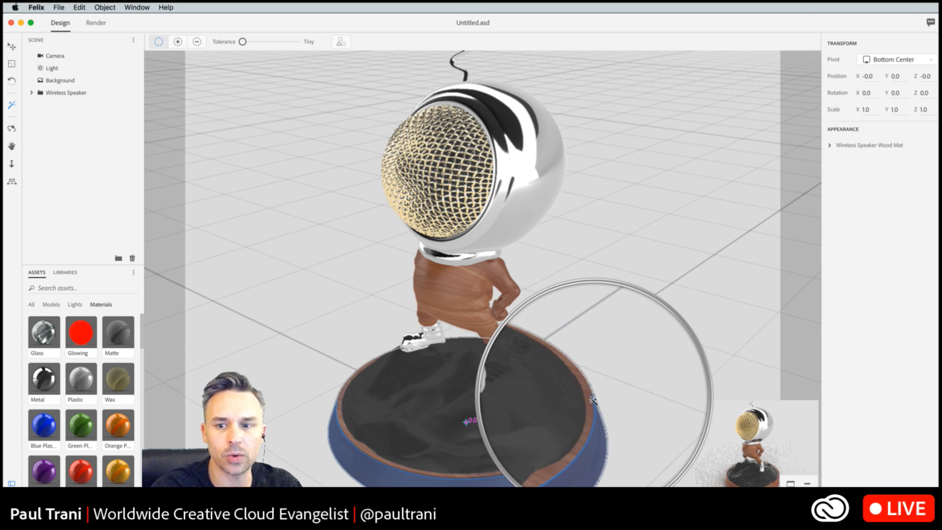
left_click(592, 400)
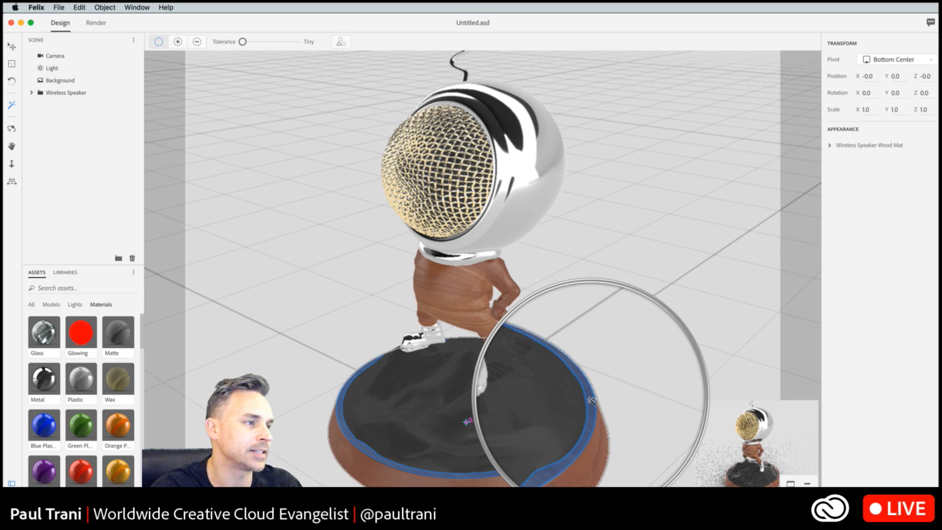
left_click(178, 42)
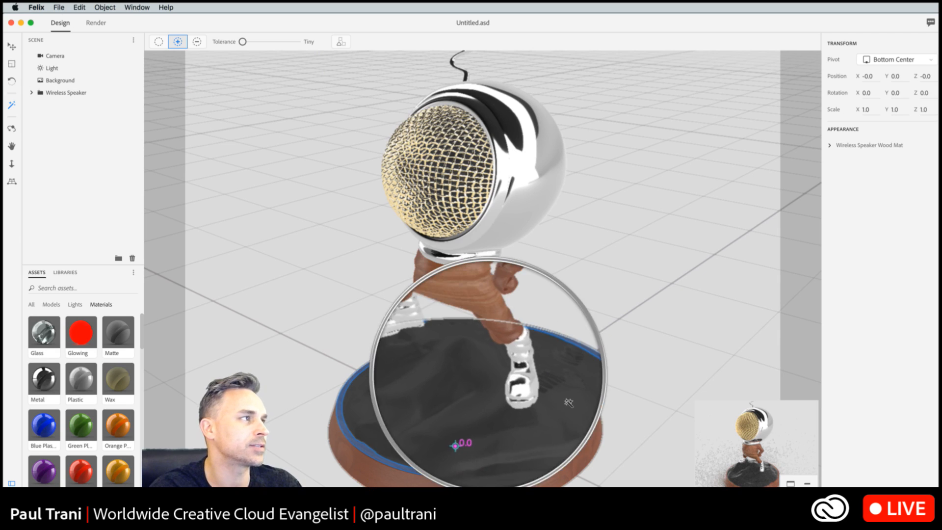
left_click(595, 422)
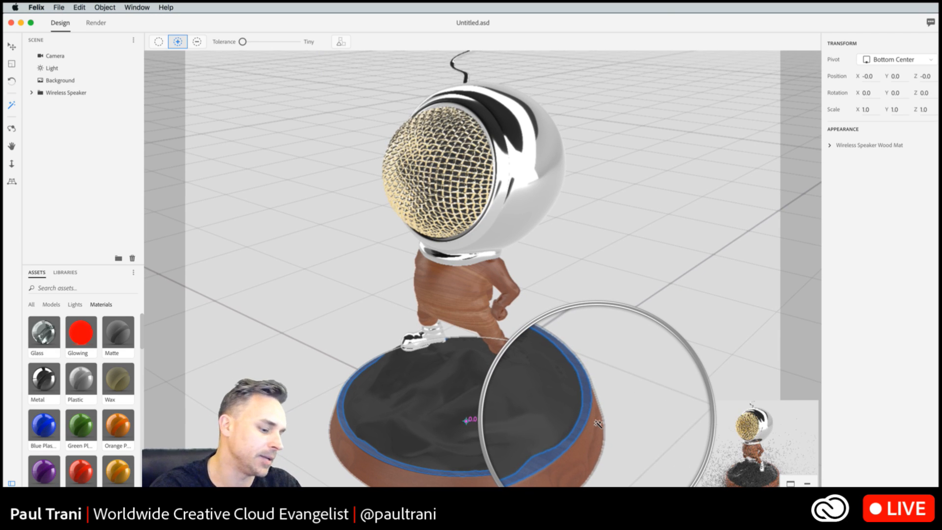
left_click(597, 422)
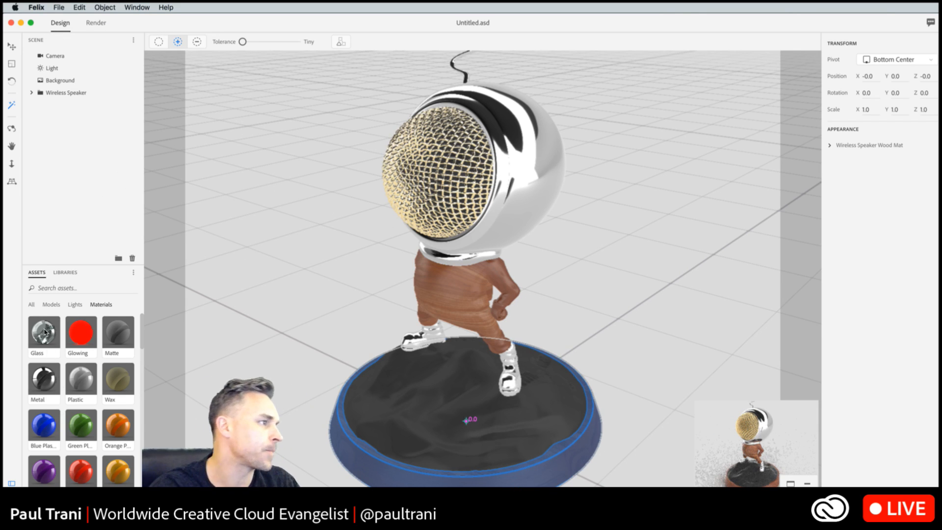
left_click_drag(42, 379, 592, 434)
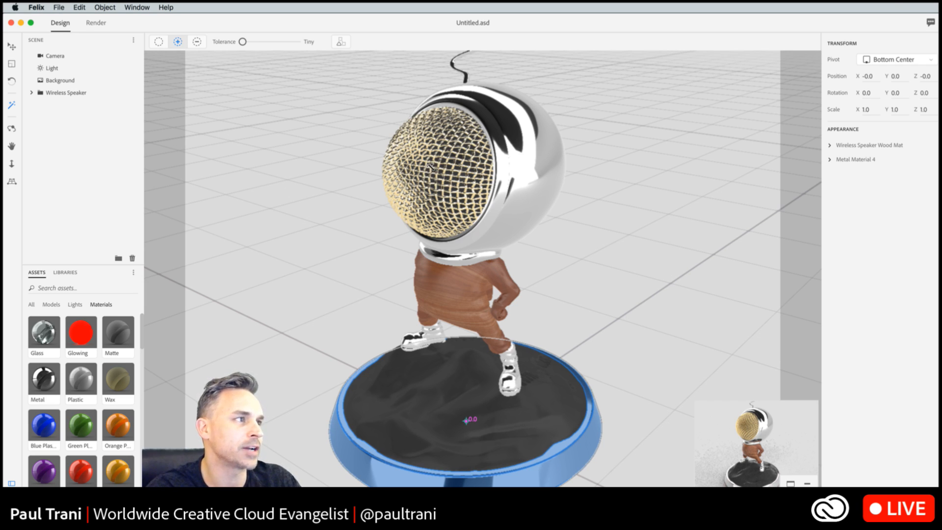
- Add the speaker's gold mesh grille to the selection, clear the whole selection and activate the Select and Move tool
left_click(442, 181)
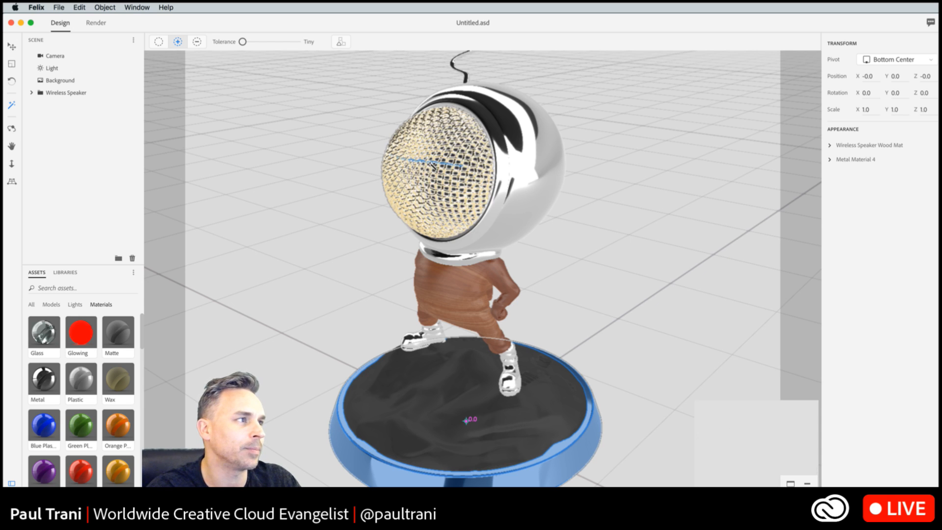
left_click(375, 156)
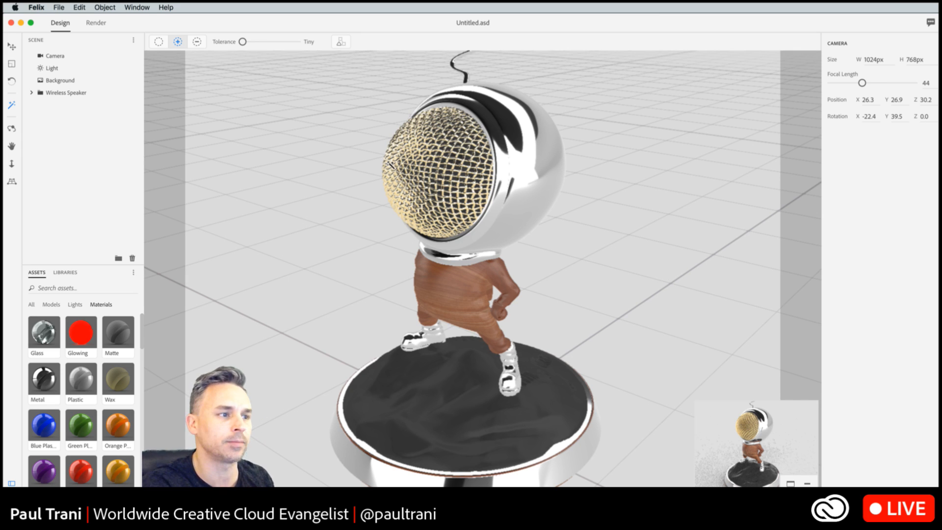
left_click(12, 49)
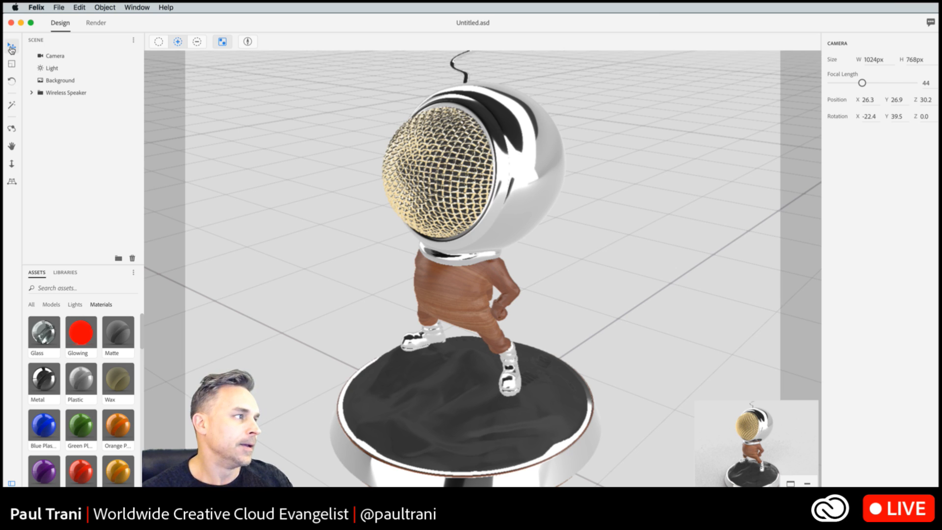
- Examine the file dialogs for opening a project and importing a 3D model, cancelling each one
left_click(58, 8)
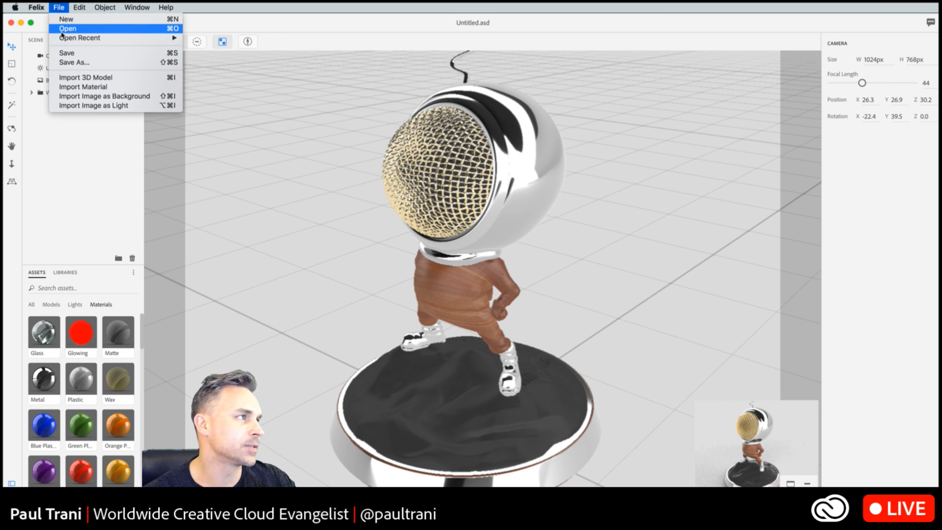
left_click(63, 29)
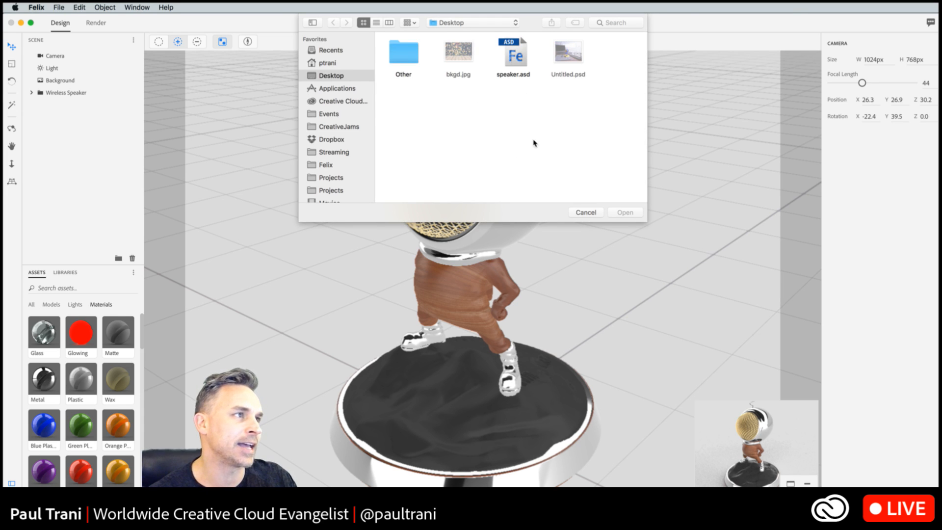
left_click(580, 213)
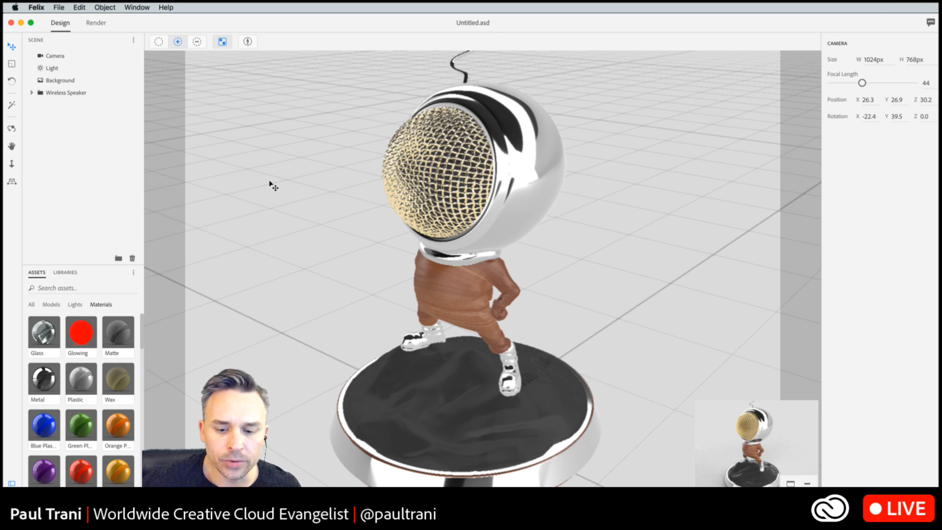
left_click(60, 7)
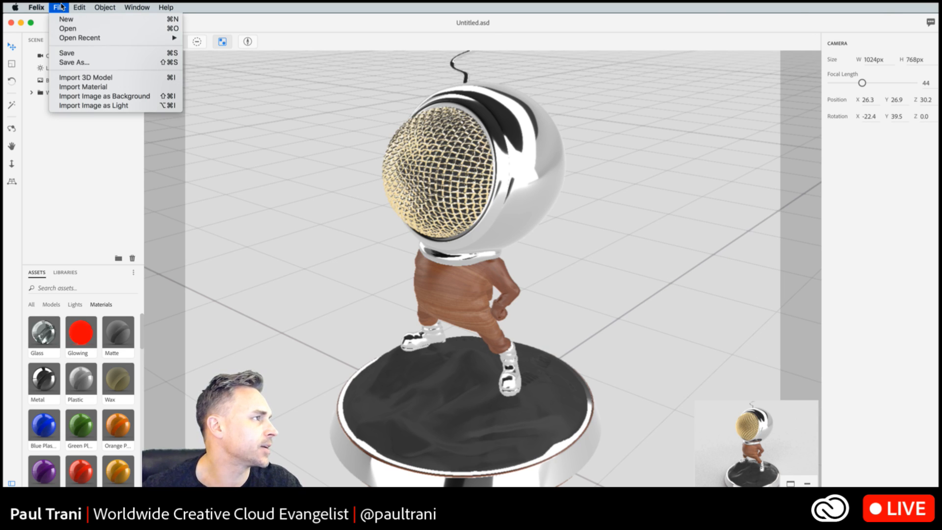
left_click(65, 79)
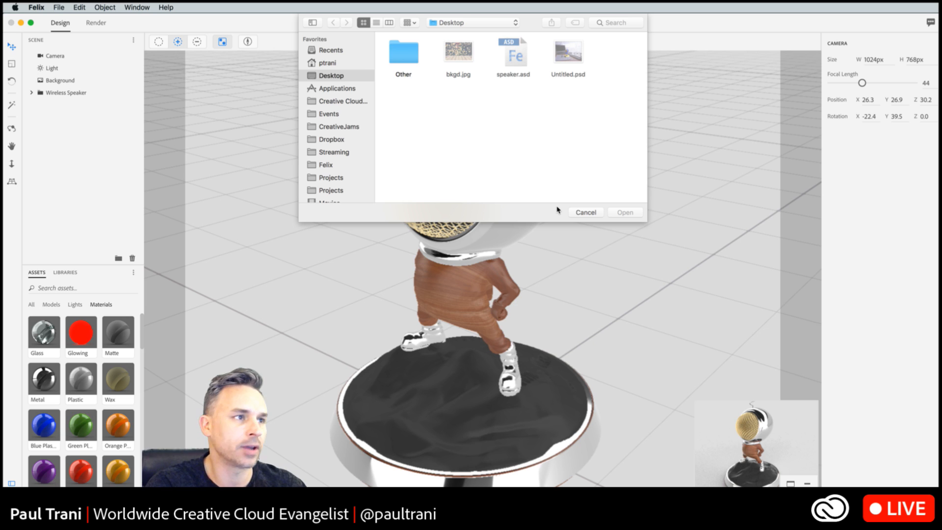
left_click(586, 212)
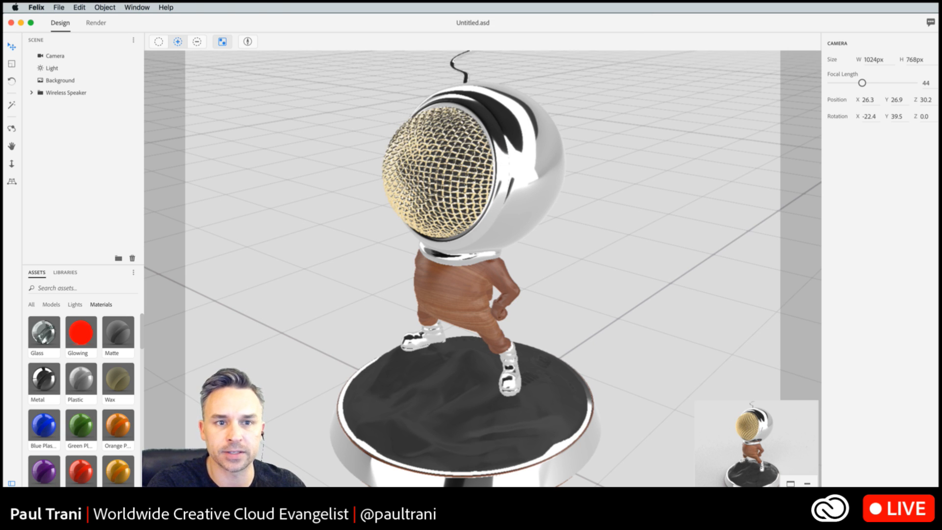
key("super+Tab")
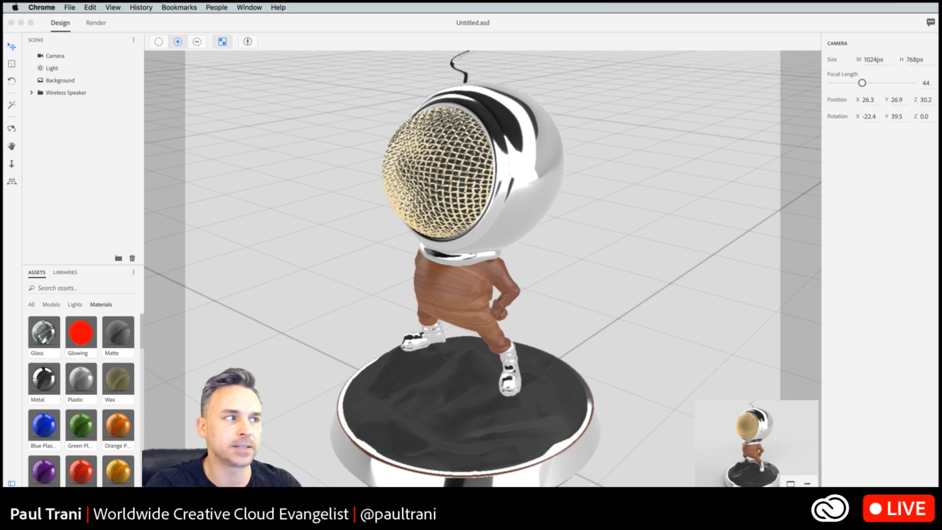
left_click(347, 35)
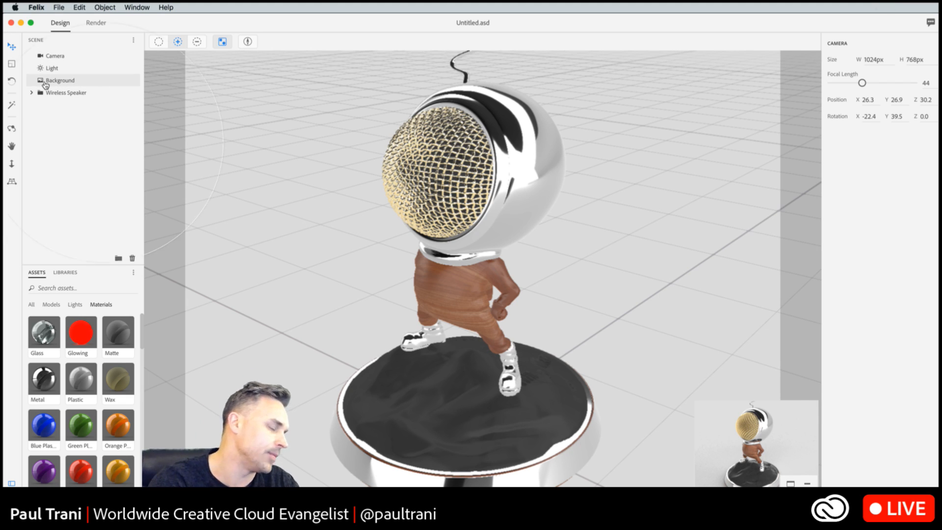
- Select the scene's background and change its color to white
left_click(64, 84)
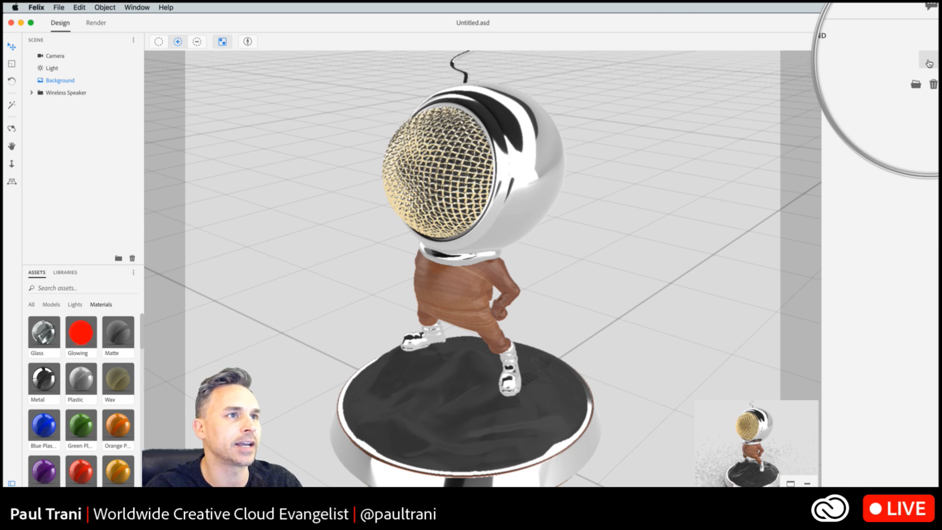
left_click(928, 63)
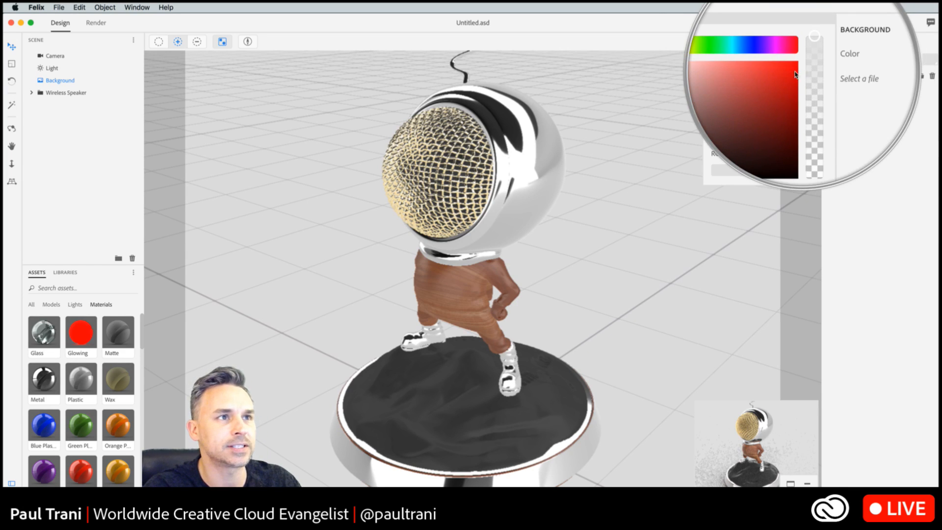
left_click_drag(796, 66, 681, 54)
left_click(680, 54)
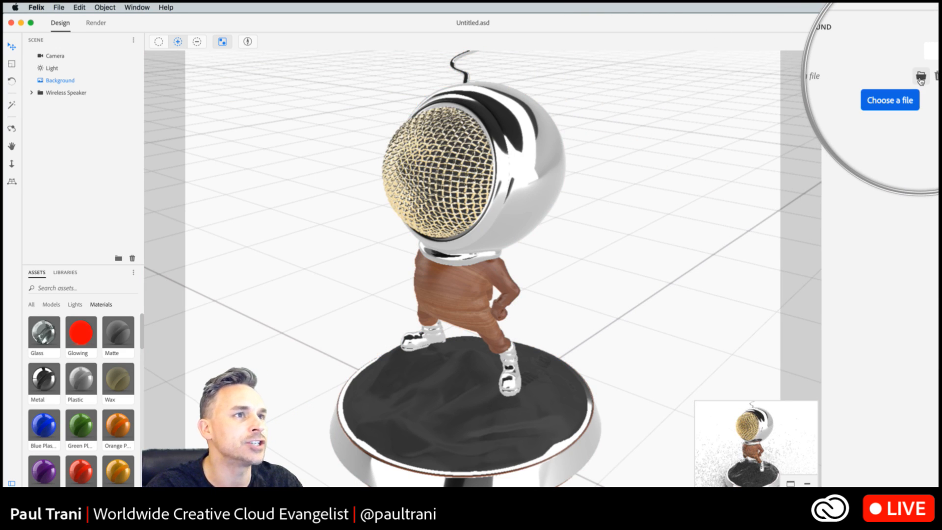
- Load bkgd.jpg from the Desktop as the scene's background image
left_click(920, 77)
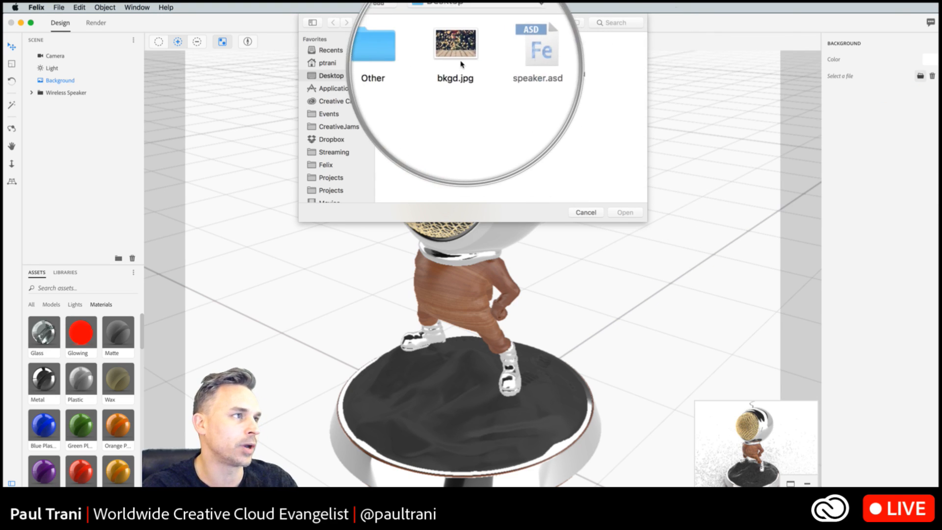
left_click(457, 58)
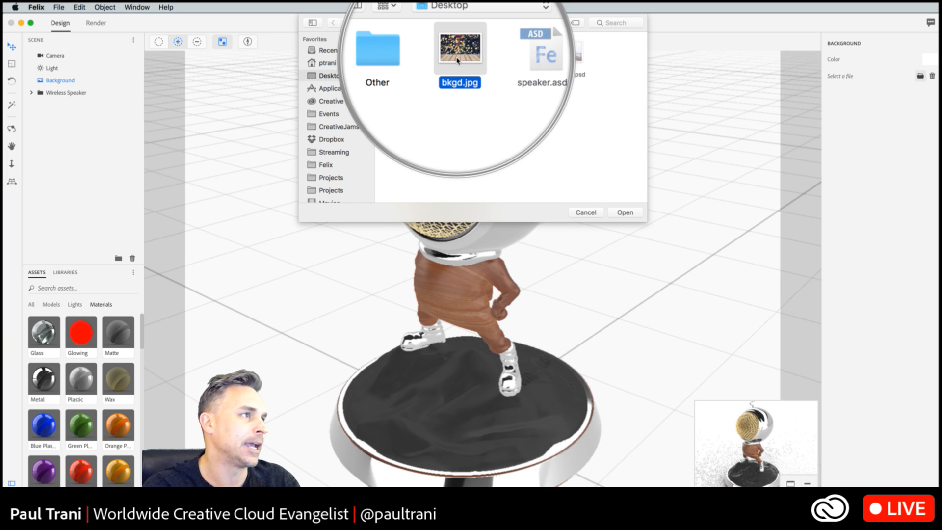
left_click(630, 213)
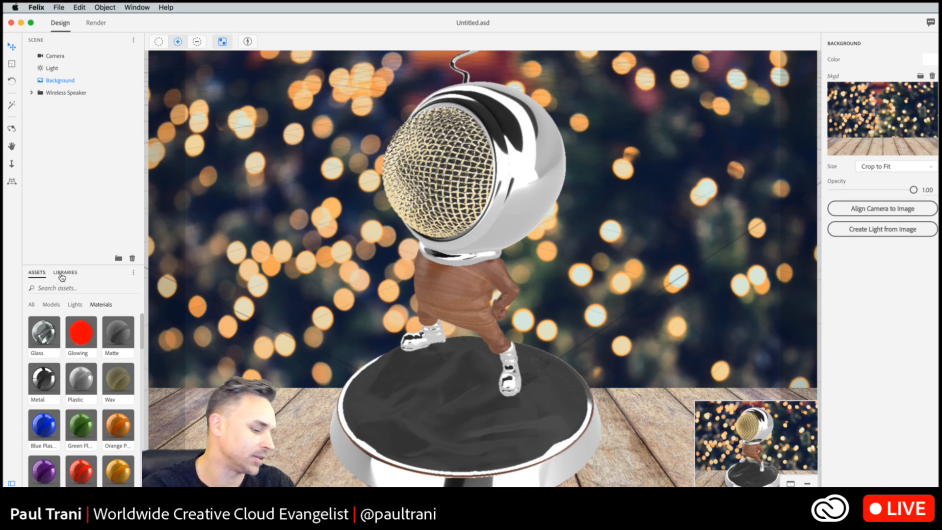
- Apply the watermarked Office desk graphic with the mug from the Misc library to the scene's background
left_click(62, 273)
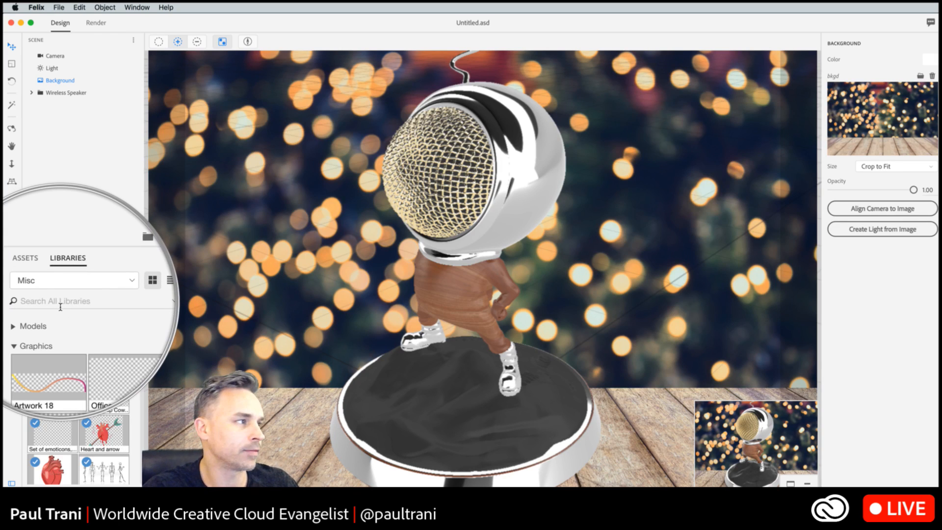
left_click(60, 302)
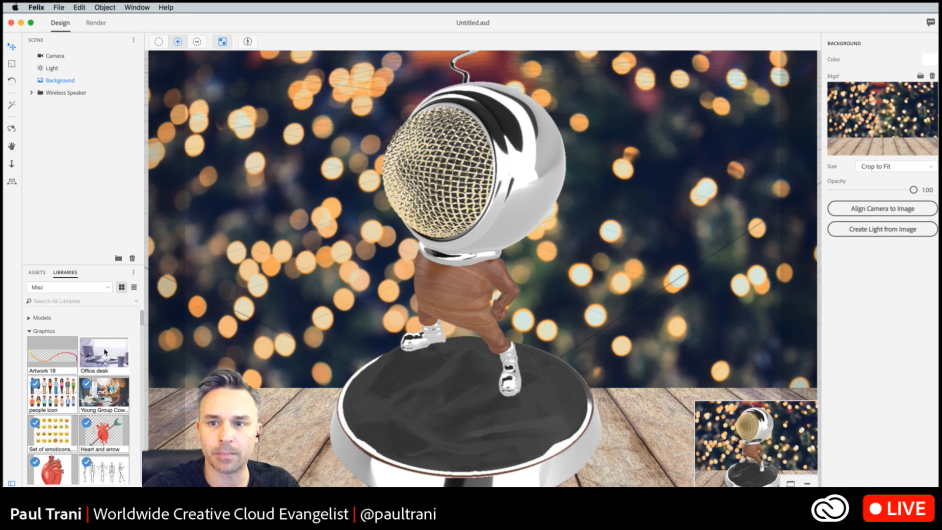
left_click_drag(96, 363, 276, 252)
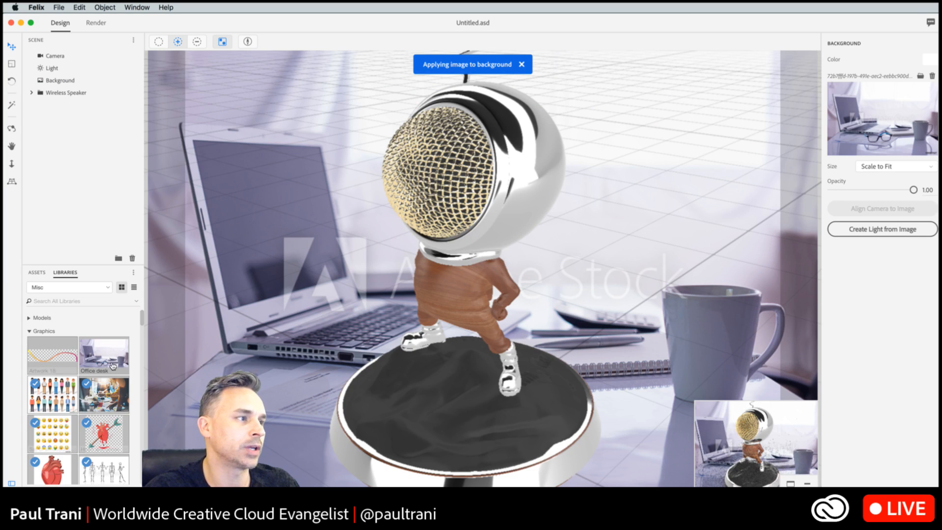
- Search the libraries for "back" and look through the graphics for a background image
scroll(91, 368, "down", 3)
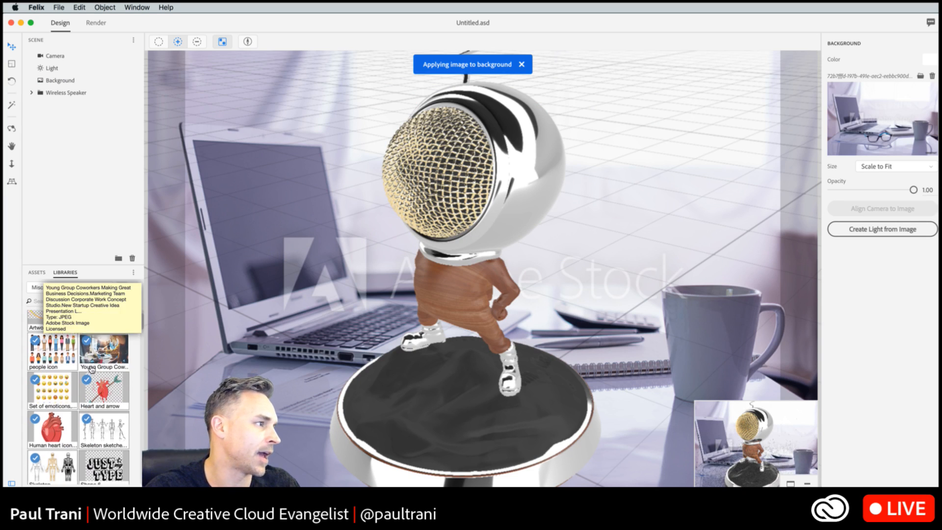
left_click(52, 306)
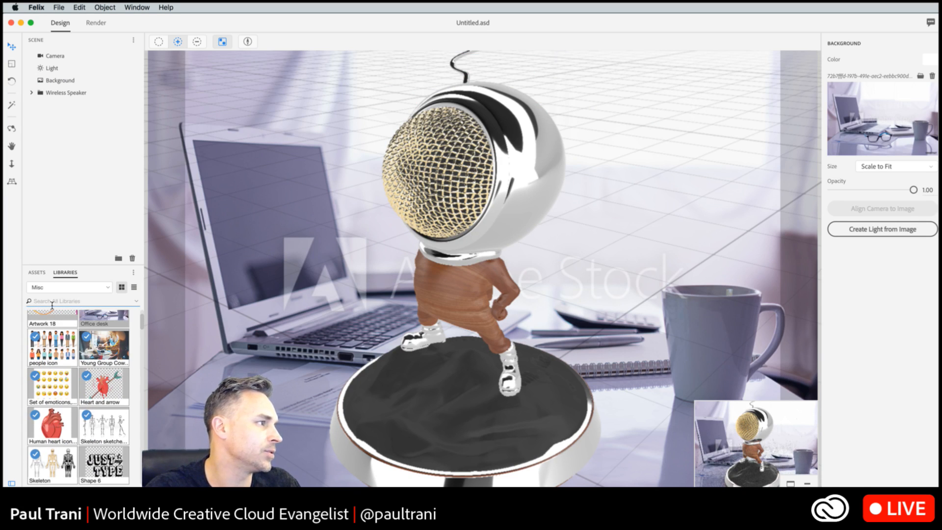
type("b")
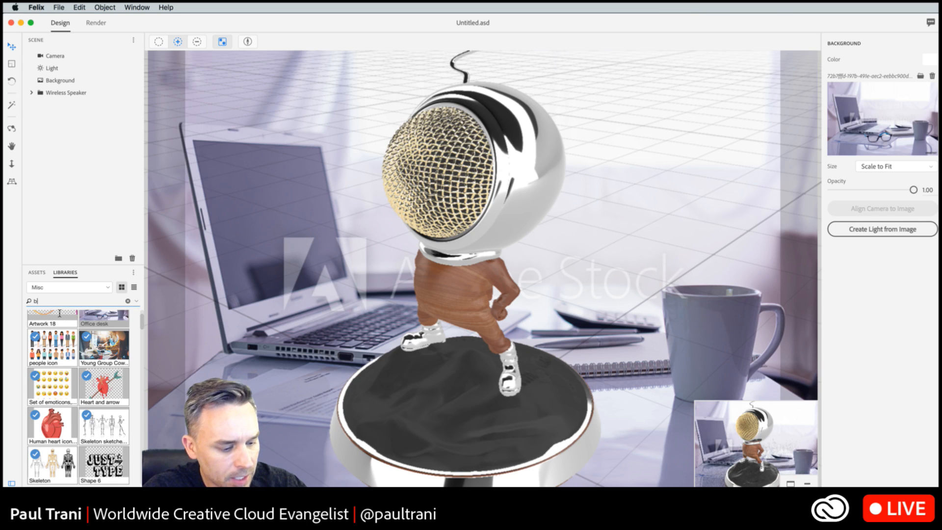
type("ack")
scroll(98, 398, "down", 10)
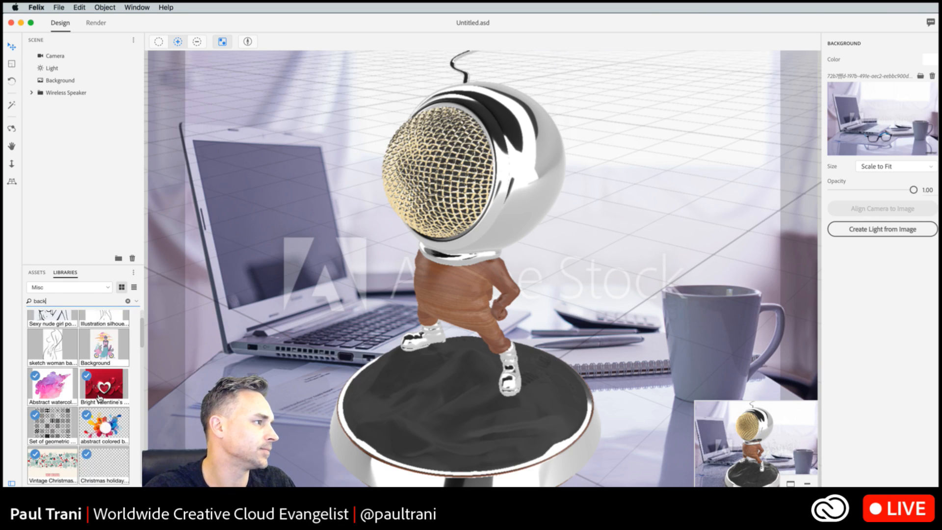
scroll(100, 398, "down", 10)
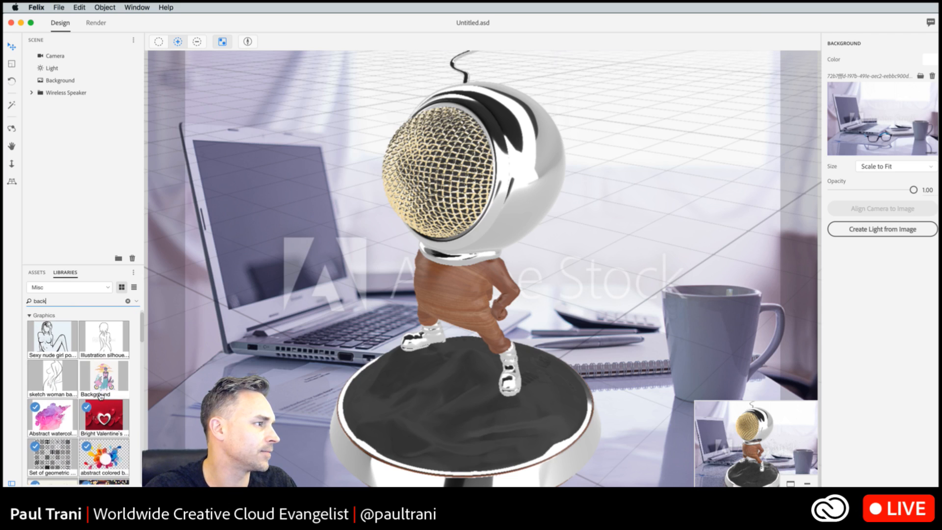
scroll(100, 396, "down", 5)
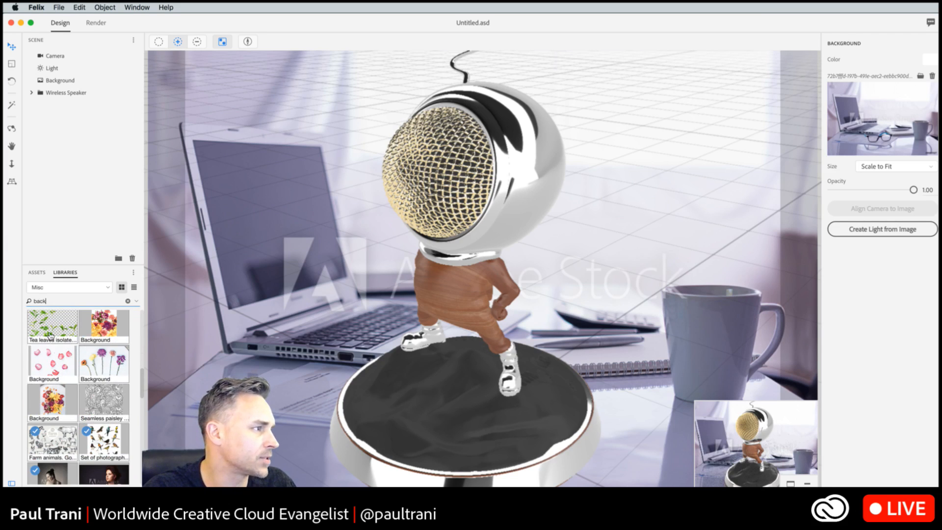
- Search the libraries for "office" and apply the licensed Office desk image as the scene's background
left_click_drag(49, 301, 13, 290)
type("of")
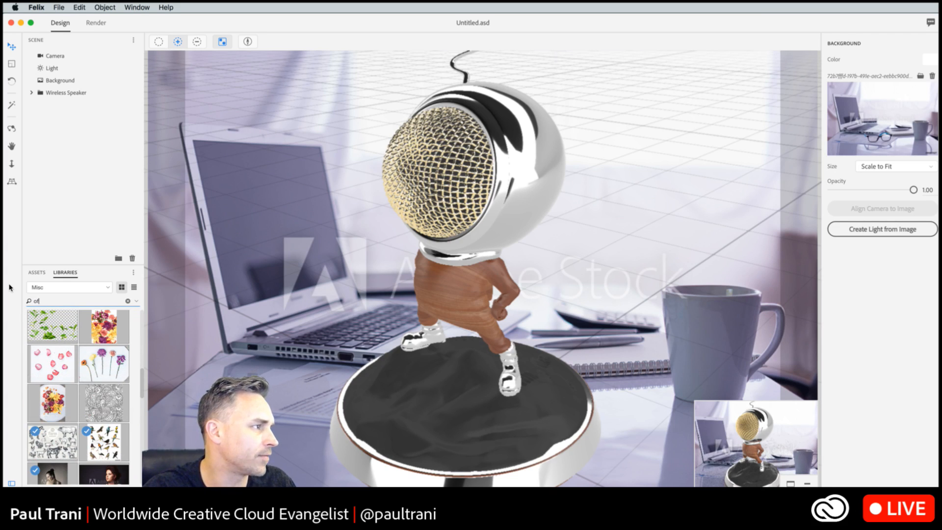
type("fice")
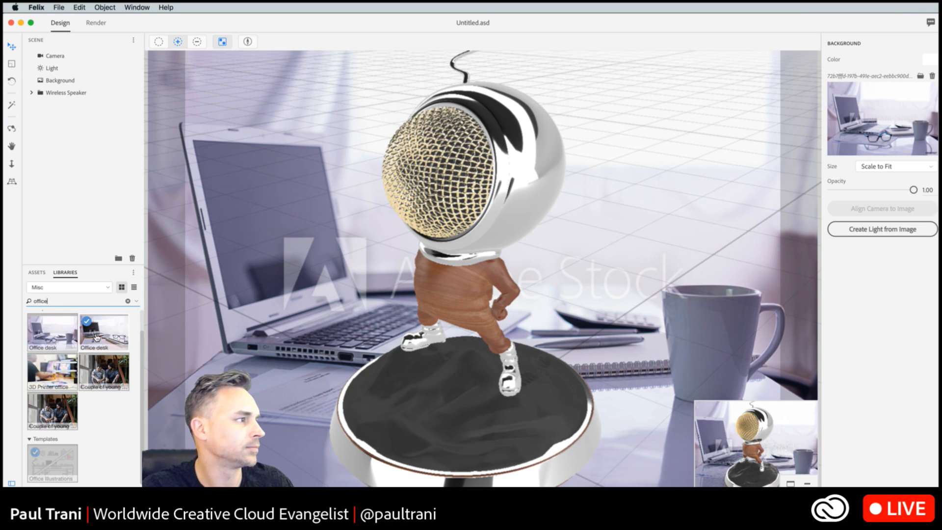
left_click_drag(99, 334, 309, 257)
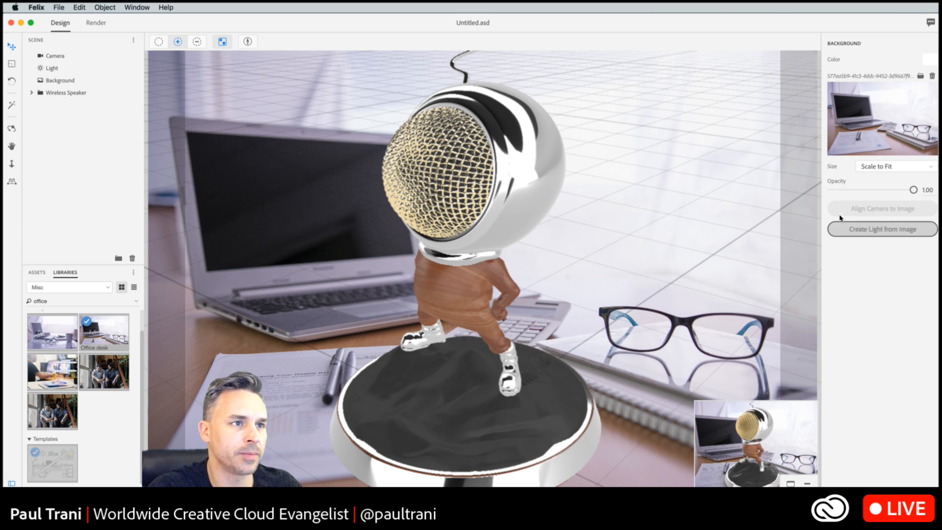
- Try the Original Size option for the background image and set its size back to Scale to Fit
left_click(873, 168)
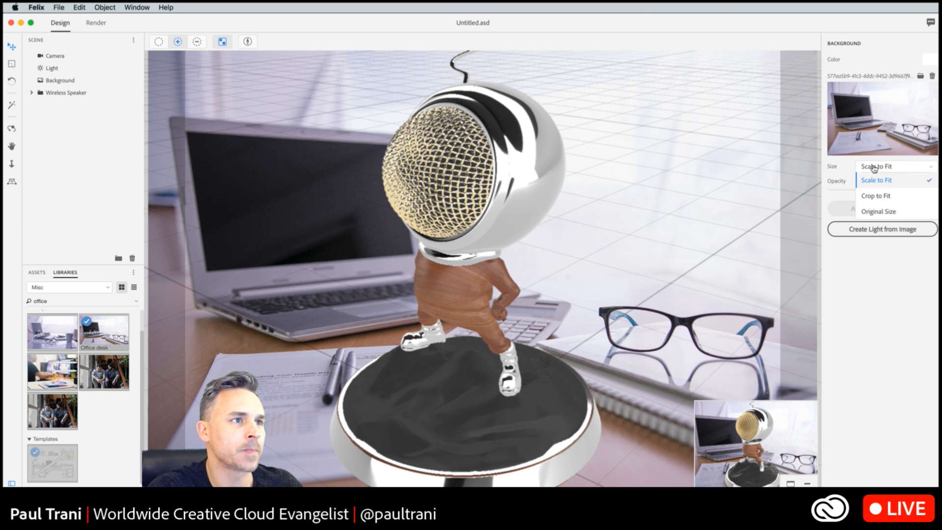
left_click(870, 212)
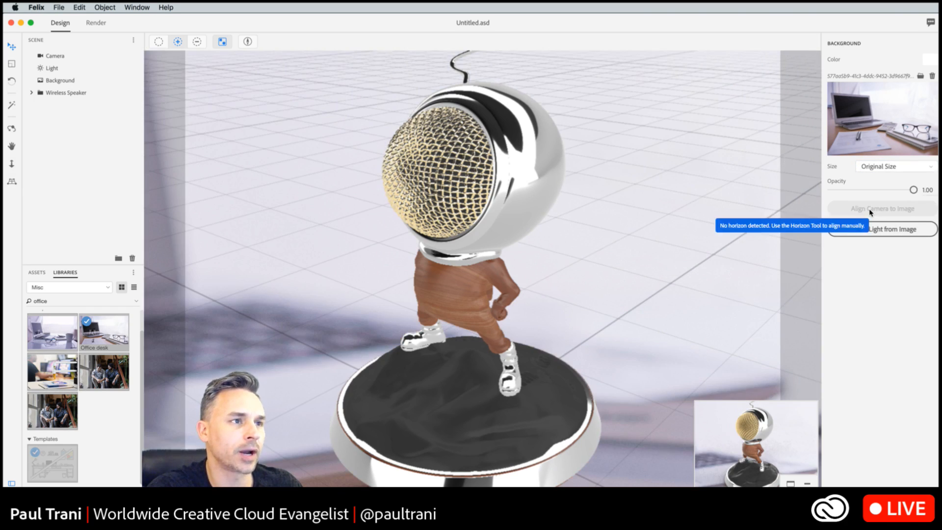
left_click(868, 172)
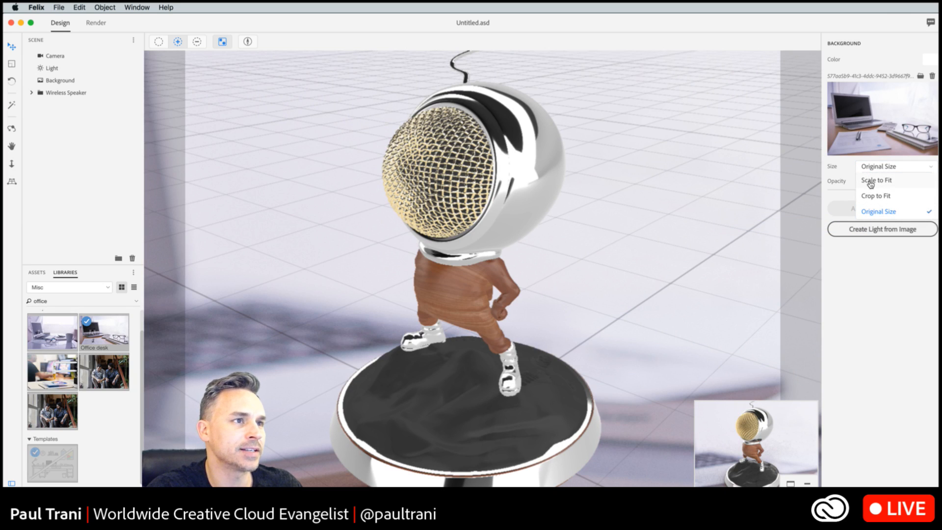
left_click(870, 181)
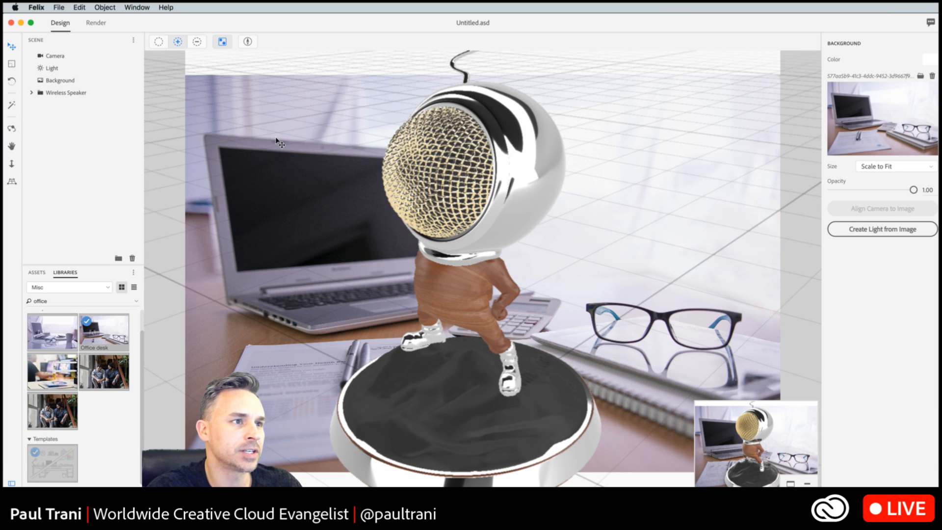
left_click(58, 80)
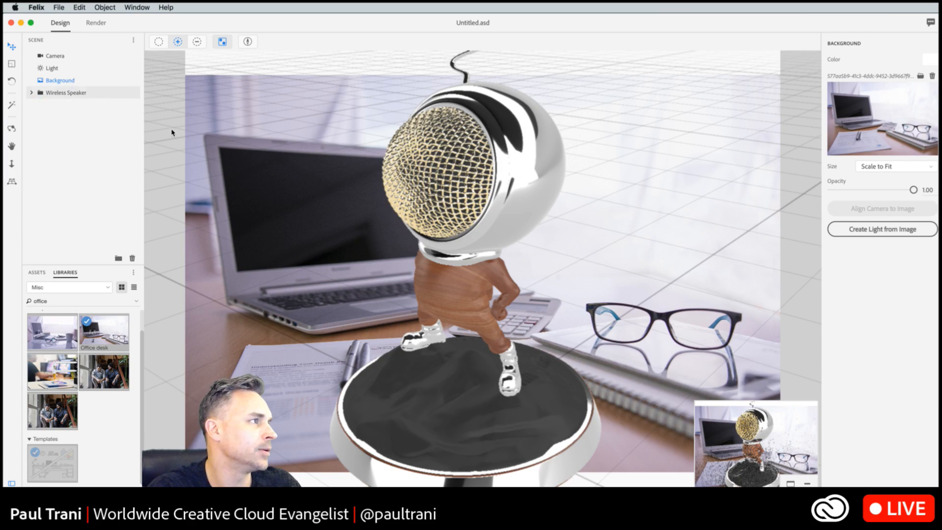
left_click(54, 93)
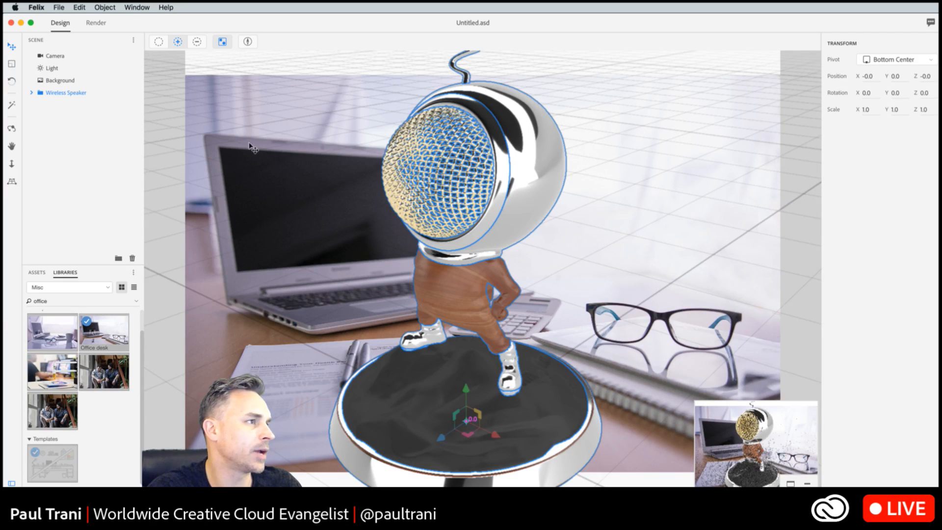
left_click(245, 164)
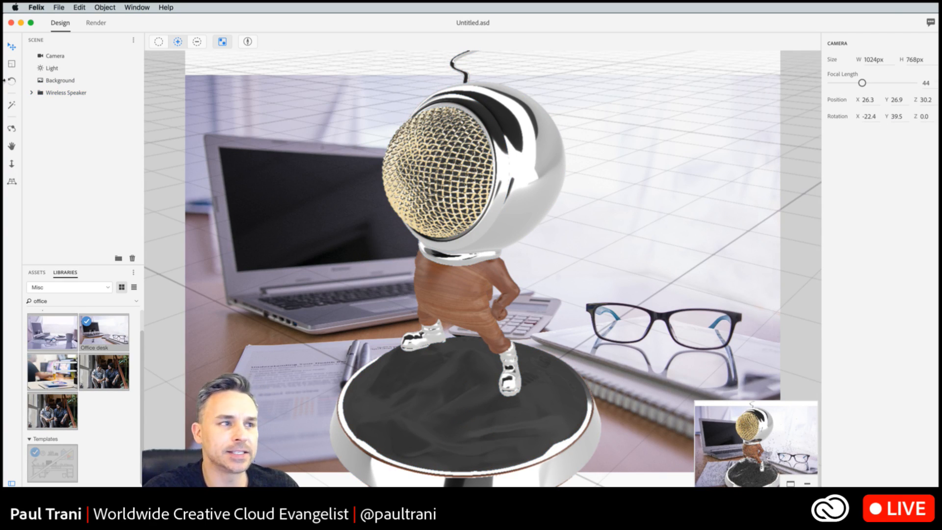
- Dolly the camera back from the speaker to a position of about X 64.7, Y 51.7, Z 76.7
left_click(12, 163)
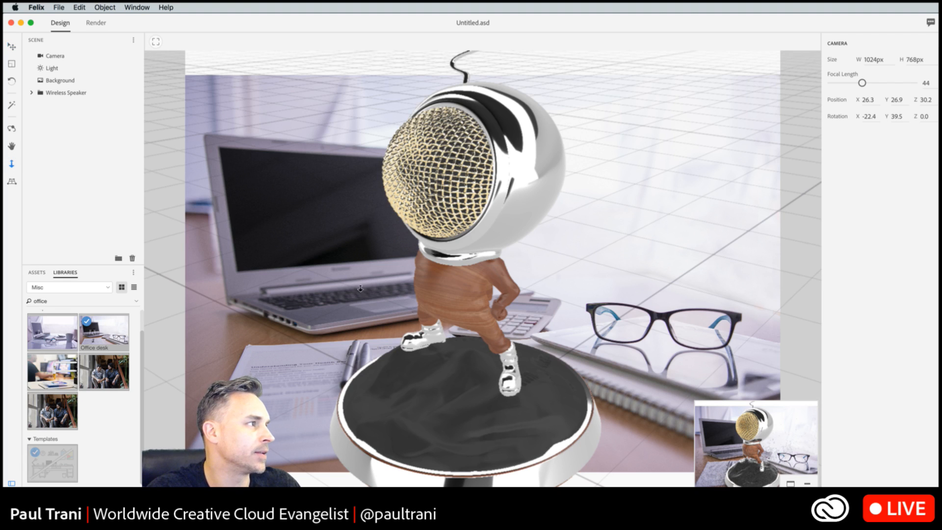
left_click_drag(360, 284, 376, 466)
left_click_drag(374, 324, 380, 461)
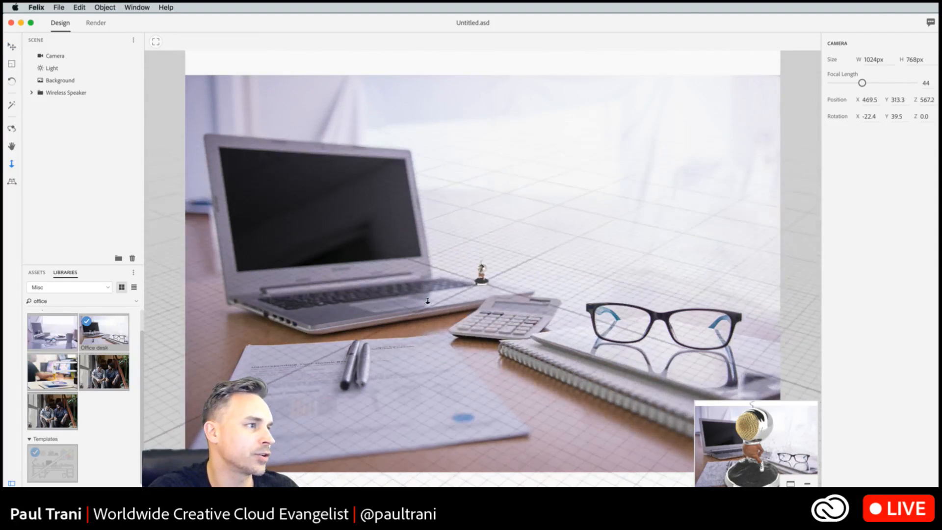
mouse_move(473, 251)
left_mouse_down()
mouse_move(488, 201)
mouse_move(521, 171)
left_mouse_up()
left_click_drag(372, 243, 403, 196)
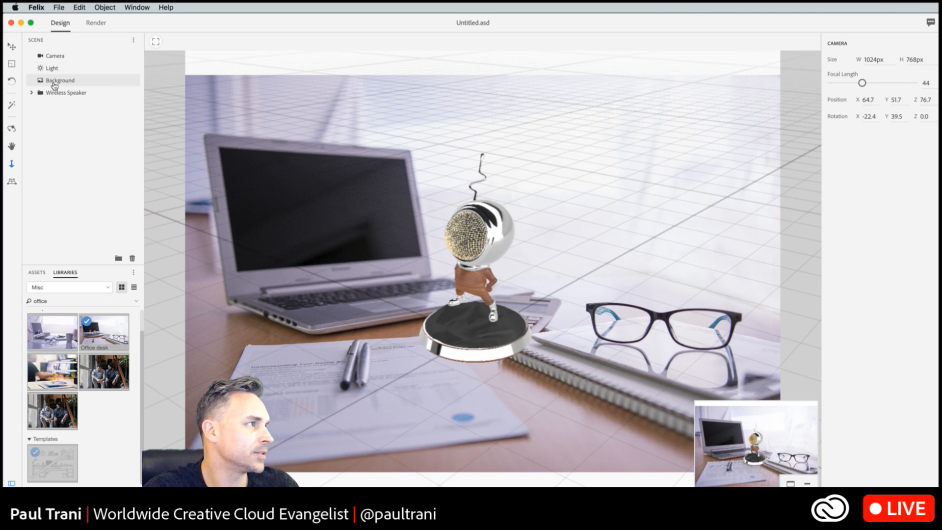
- Replace the scene's background image with bkgd.jpg from the Desktop and align the camera to the image
left_click(56, 81)
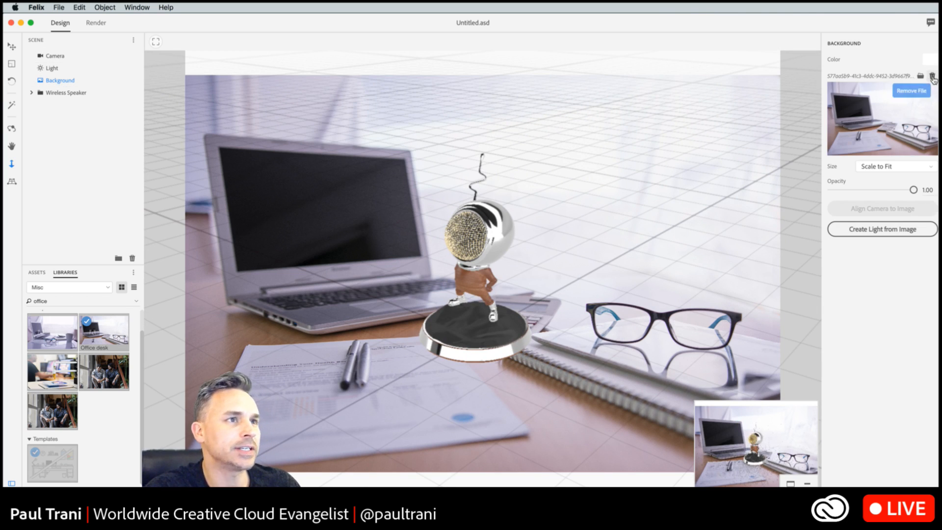
left_click(921, 76)
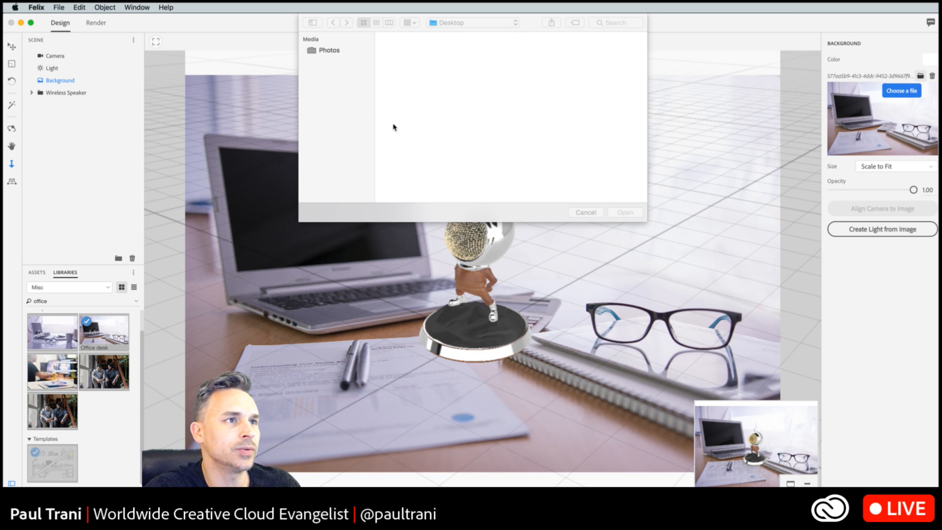
left_click(456, 54)
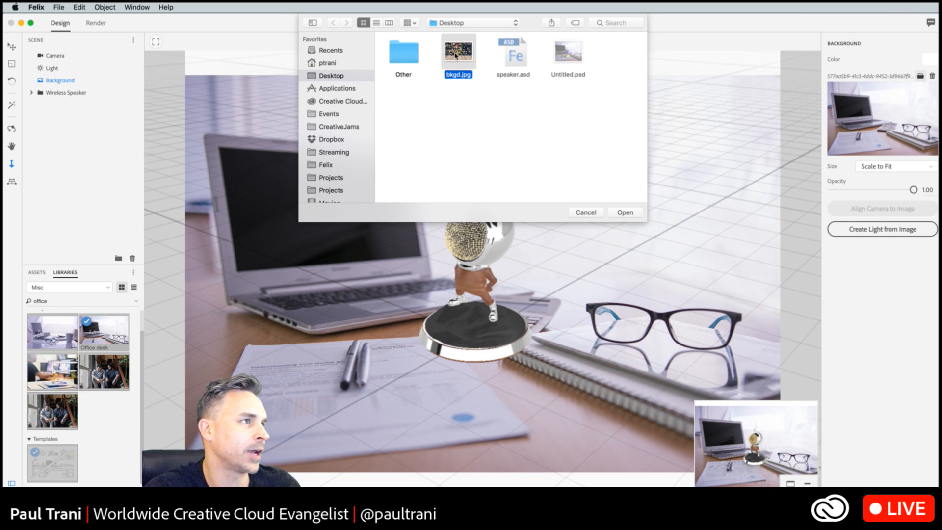
left_click(626, 212)
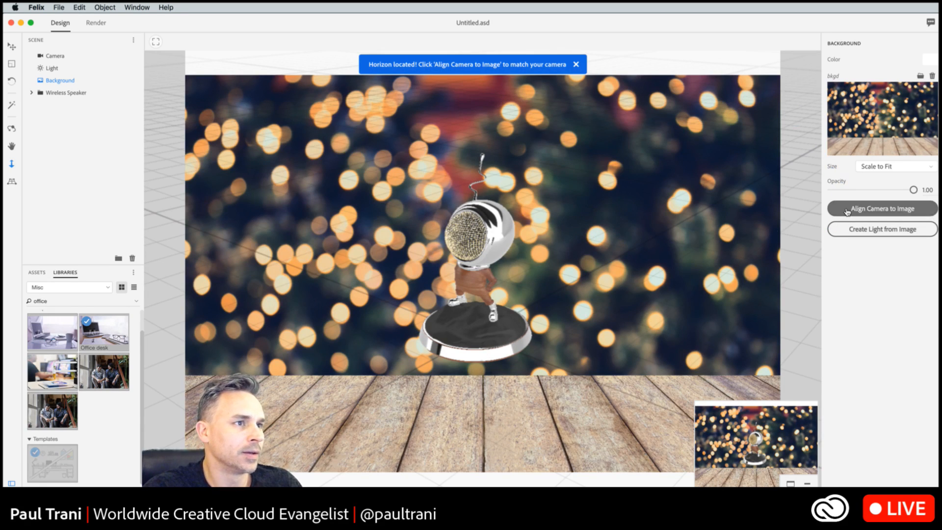
left_click(847, 210)
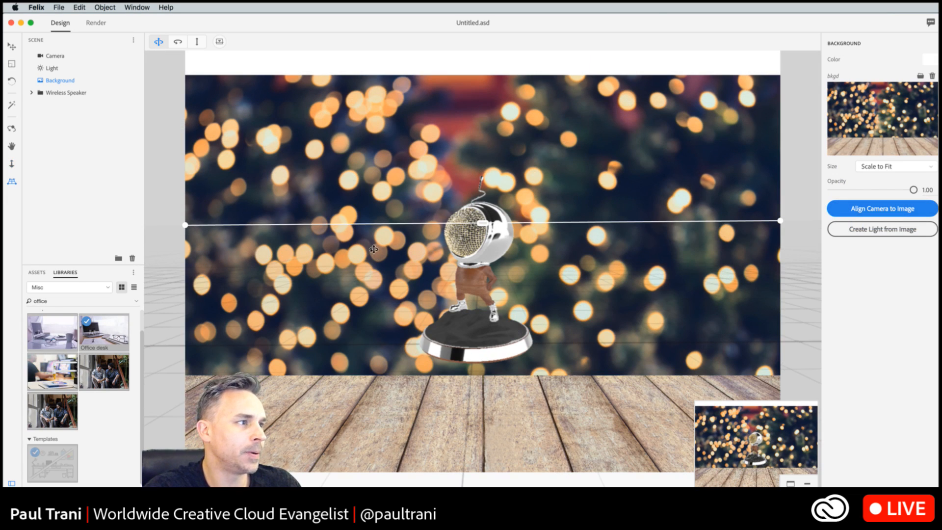
- Dolly the camera closer to the speaker and replace the background with the licensed Office desk image from the Misc library
left_click(13, 168)
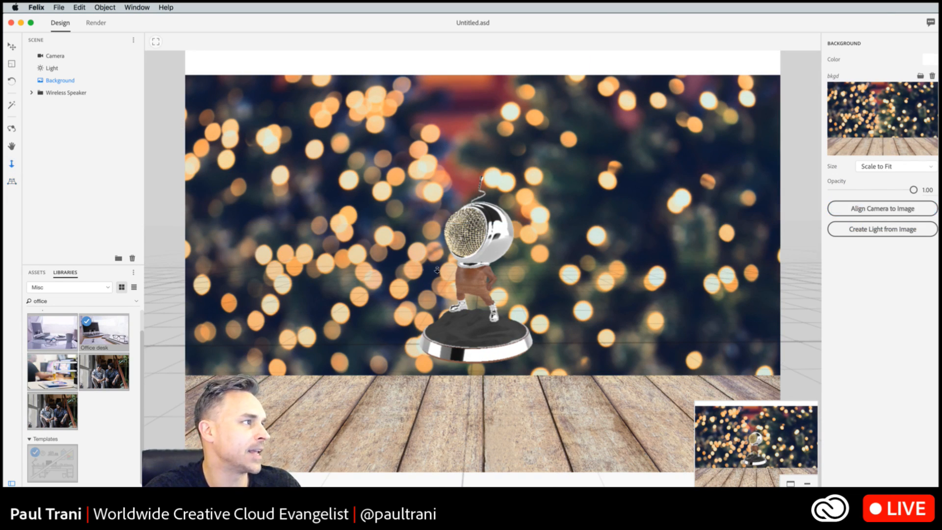
left_click_drag(437, 269, 383, 216)
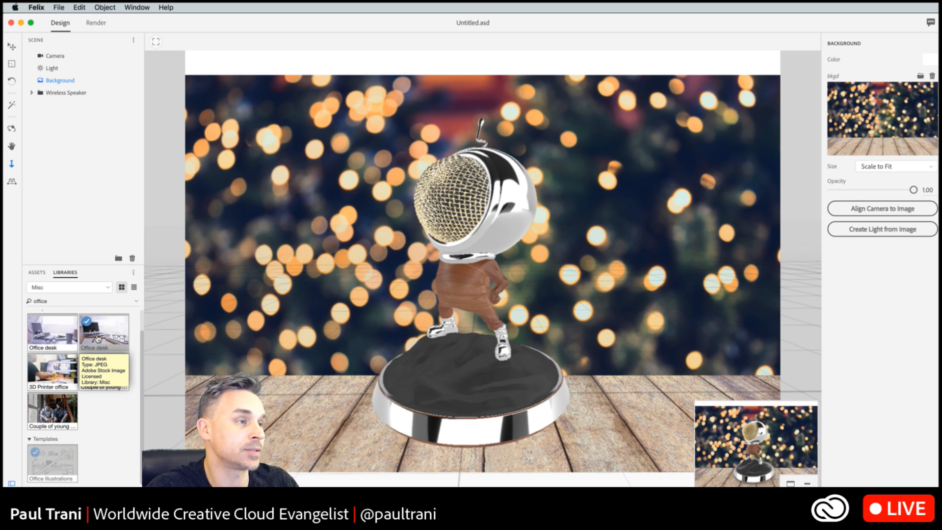
left_click_drag(96, 338, 216, 269)
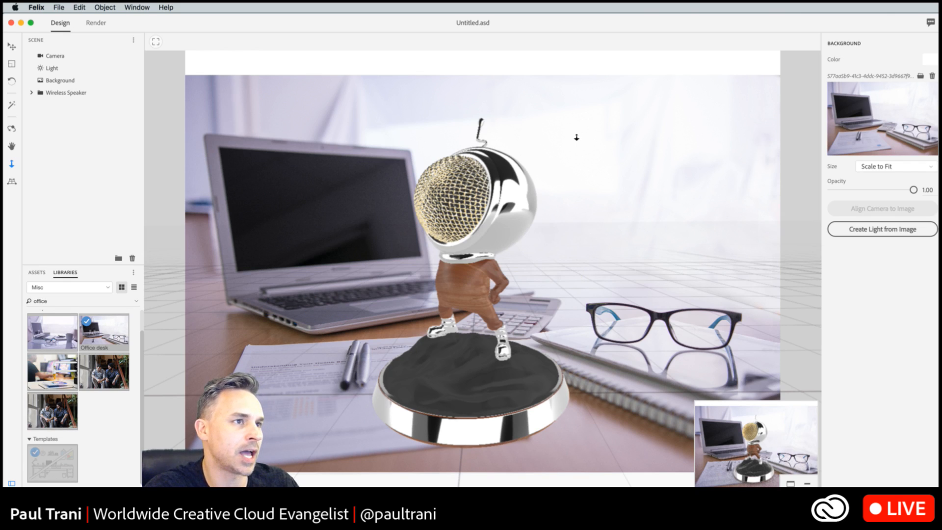
- Dolly the camera back and pan it so the speaker stands in front of the laptop, just beside the calculator
mouse_move(389, 274)
left_mouse_down()
mouse_move(398, 252)
mouse_move(388, 276)
left_mouse_up()
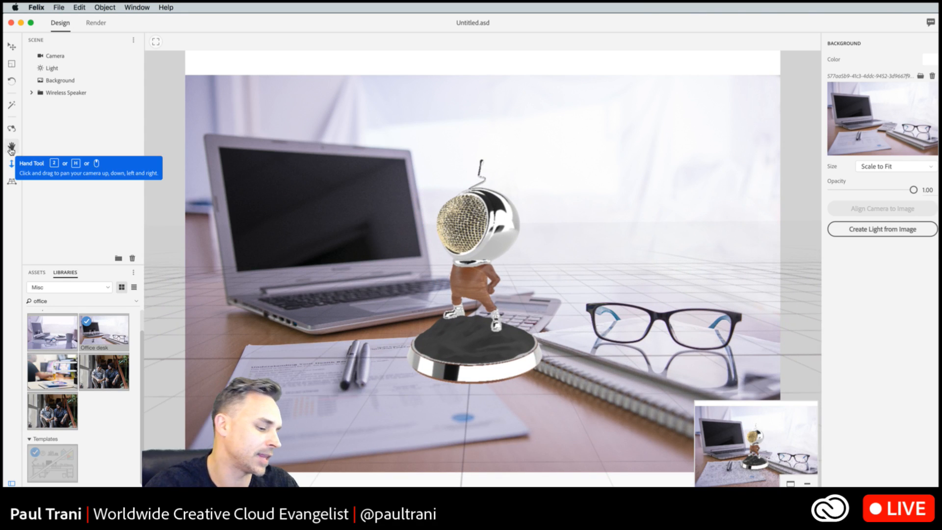
left_click(12, 146)
left_click_drag(460, 275, 425, 279)
key("3")
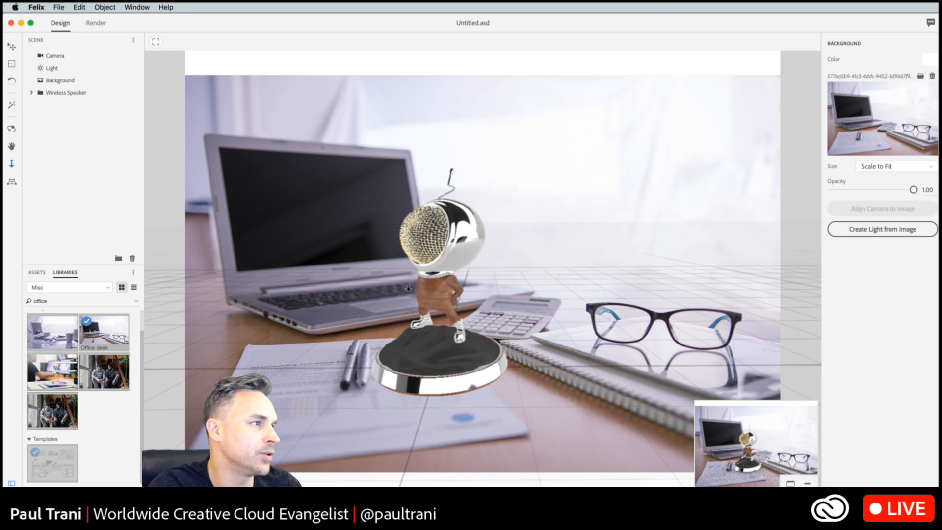
- Orbit the camera to show more of the speaker's front, dolly back slightly and pan the base down over the papers
key("1")
left_click_drag(386, 284, 422, 280)
key("3")
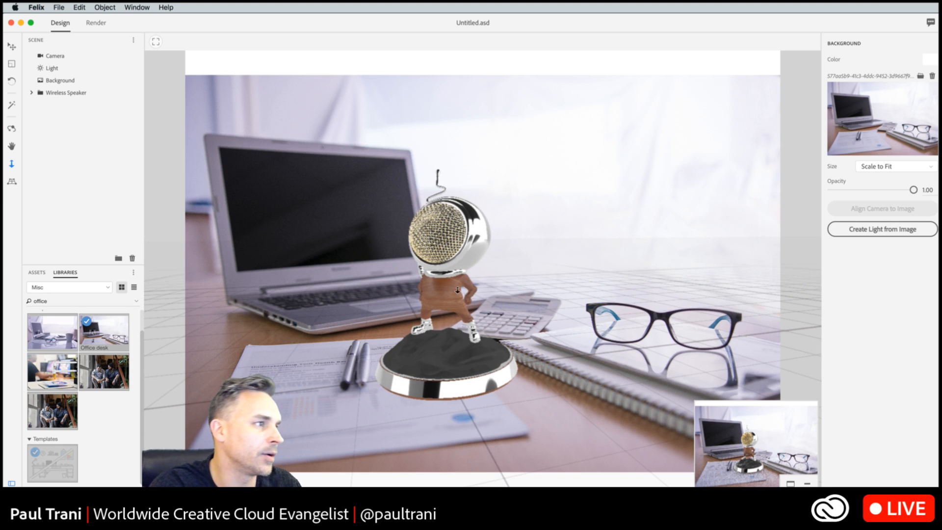
left_click_drag(459, 297, 445, 304)
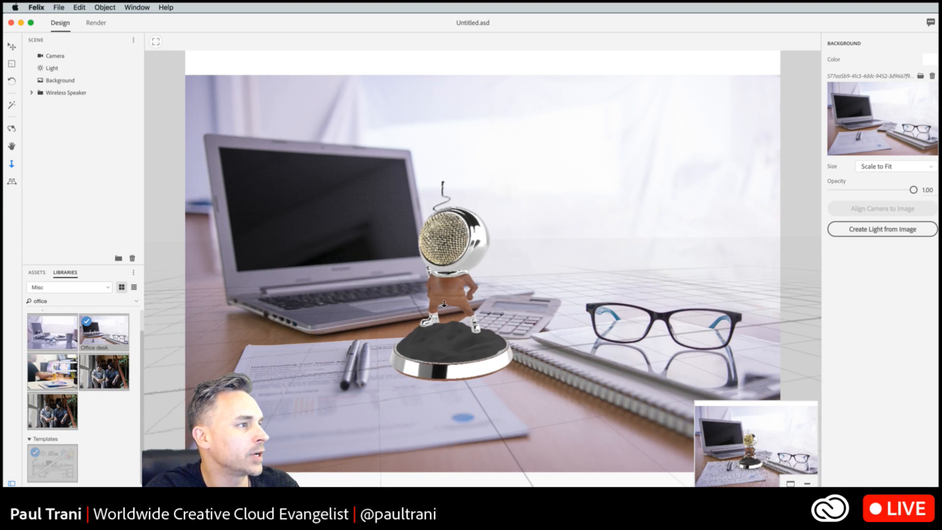
left_click(12, 146)
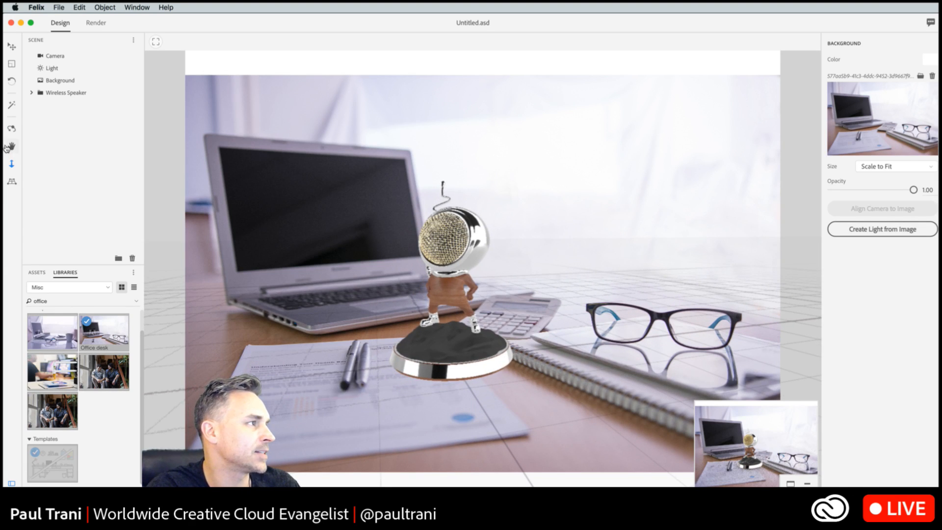
left_click_drag(485, 306, 474, 335)
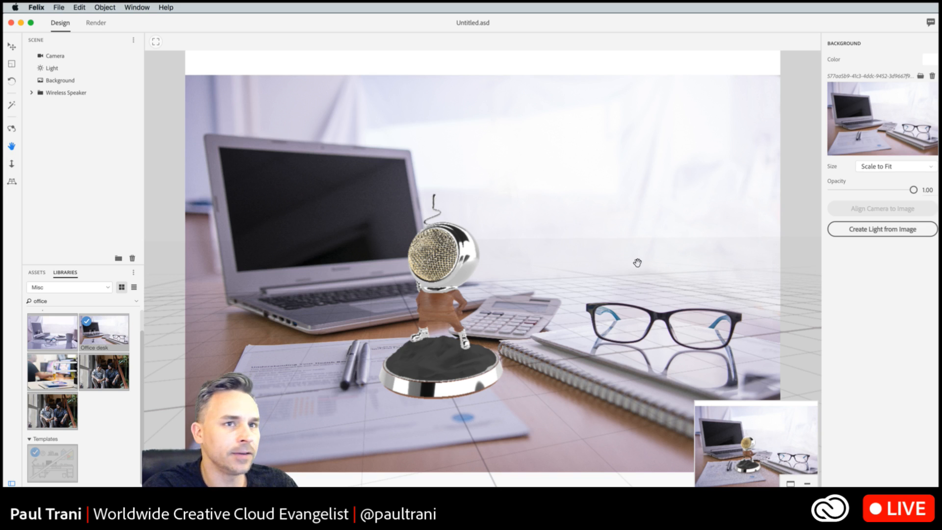
- Tilt the scene's horizon slightly down at its right end to match the desk's perspective
left_click(12, 184)
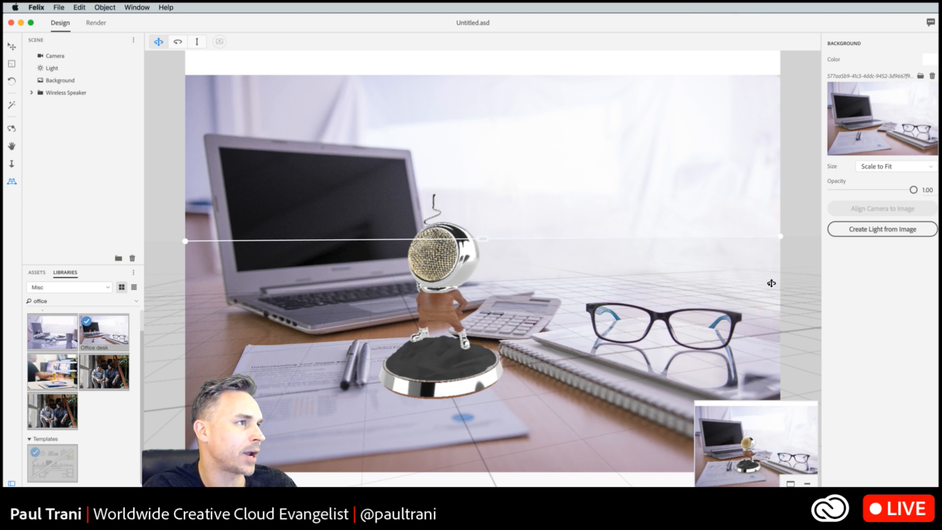
mouse_move(785, 240)
left_mouse_down()
mouse_move(783, 277)
mouse_move(781, 239)
mouse_move(780, 252)
left_mouse_up()
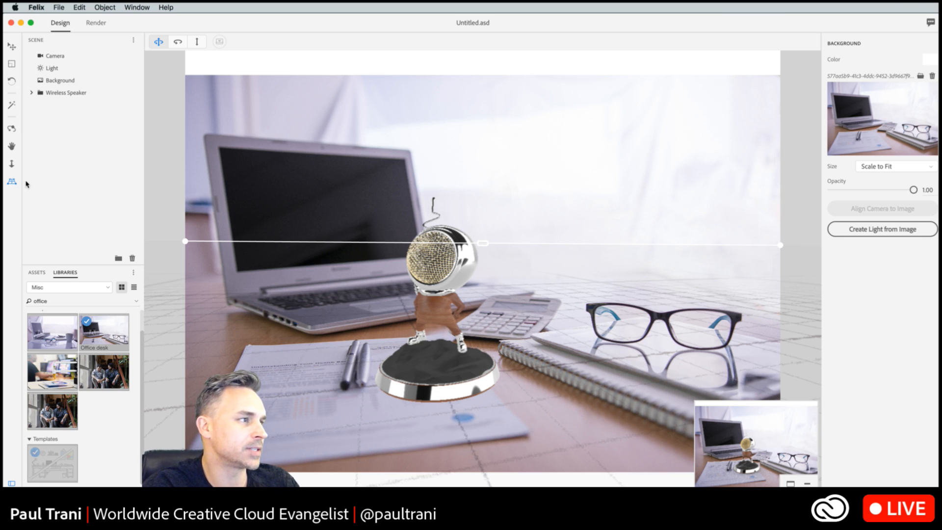
left_click(14, 45)
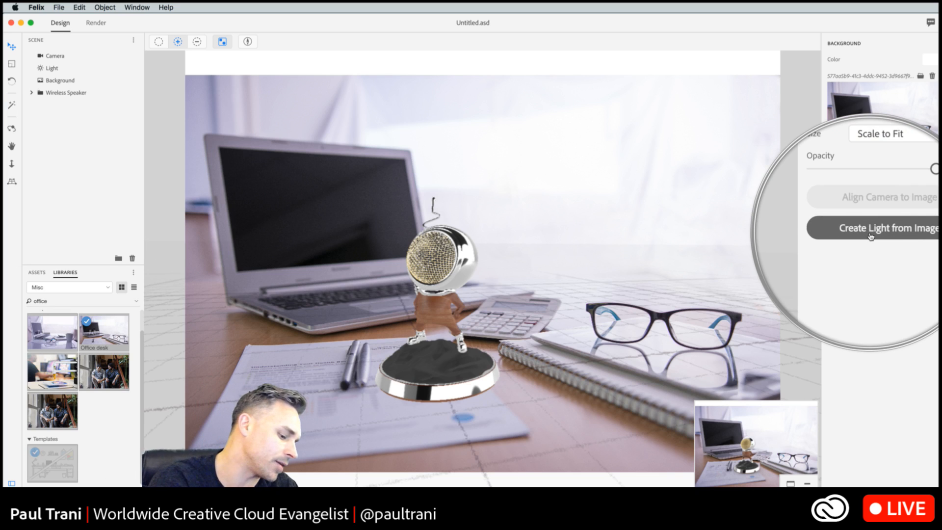
- Create an image-based light from the Office desk background image
left_click(897, 238)
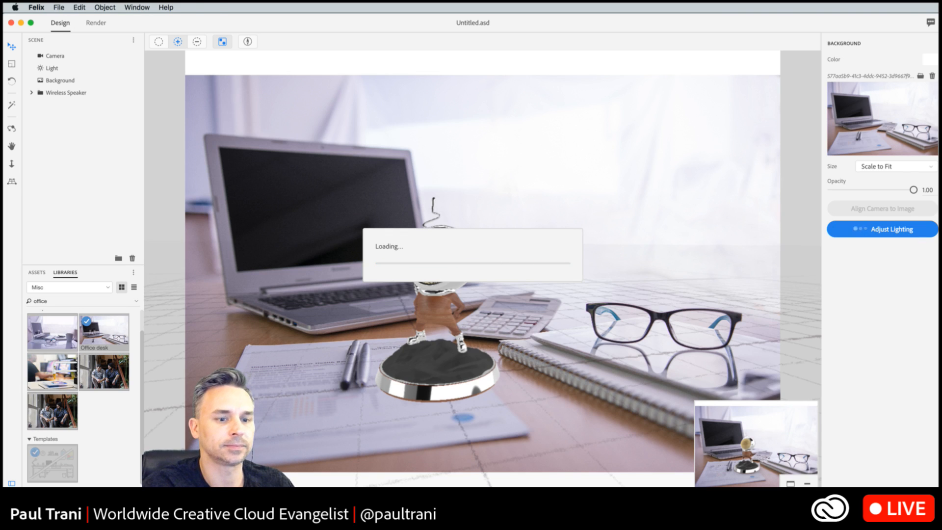
key("super+Tab")
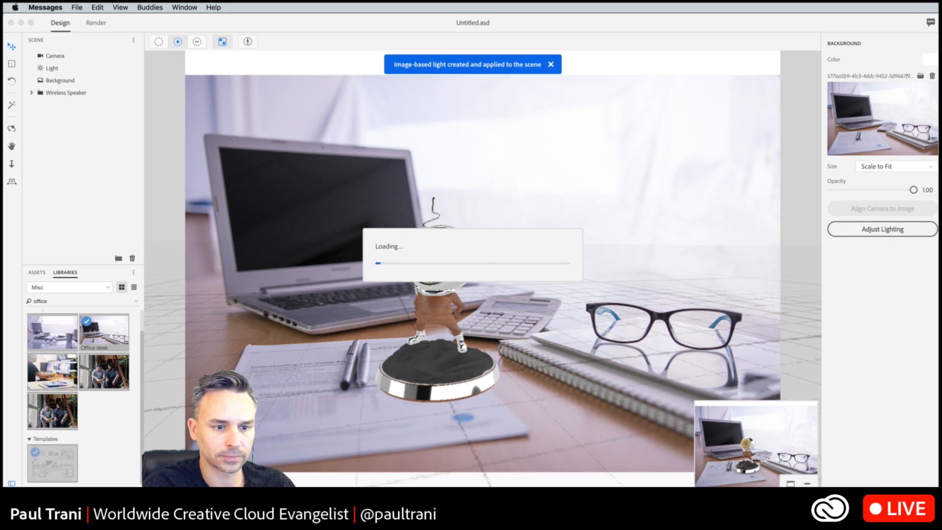
left_click(537, 34)
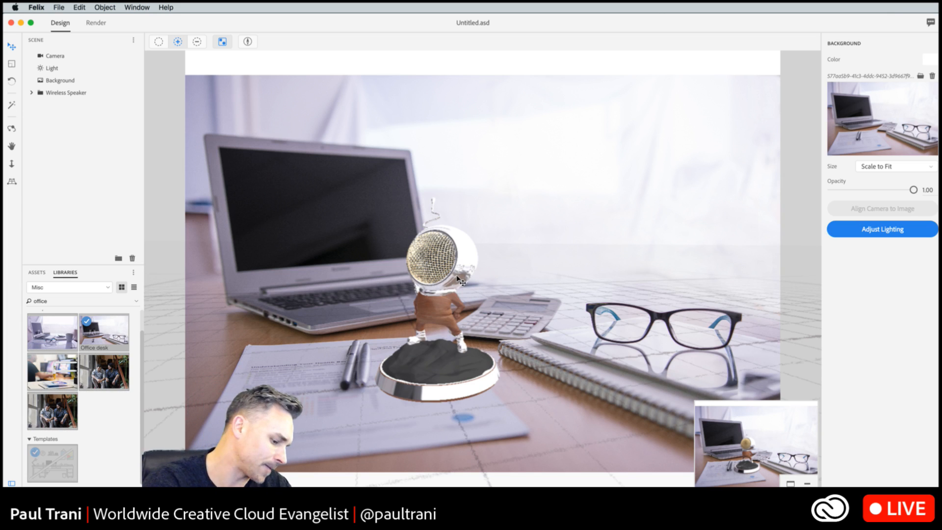
key("F1")
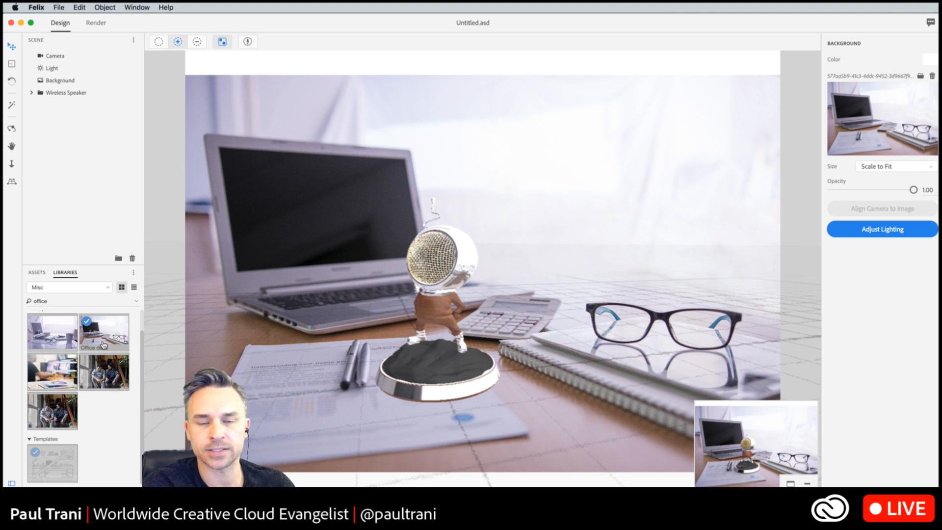
- Apply the Clean Gold material to the top of the speaker's base and the blue anodized metal material to the figure's body
left_click(37, 273)
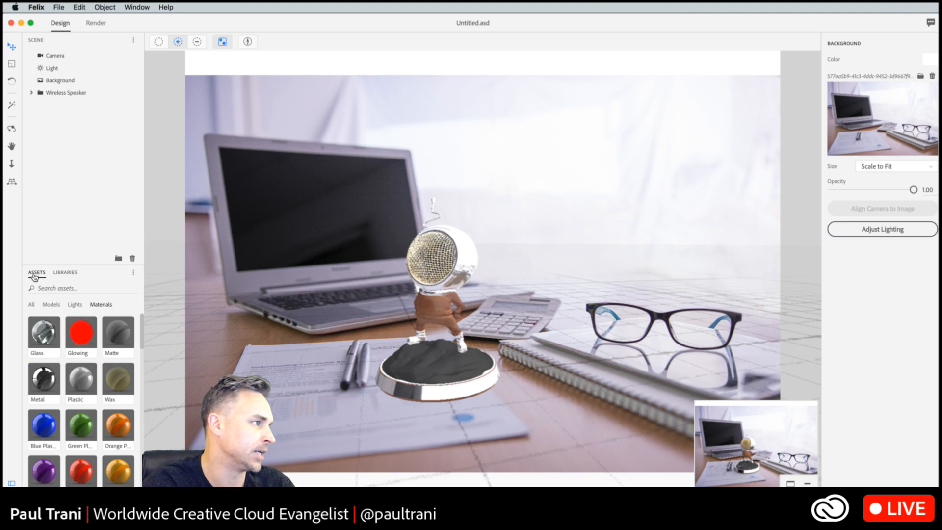
scroll(109, 444, "down", 5)
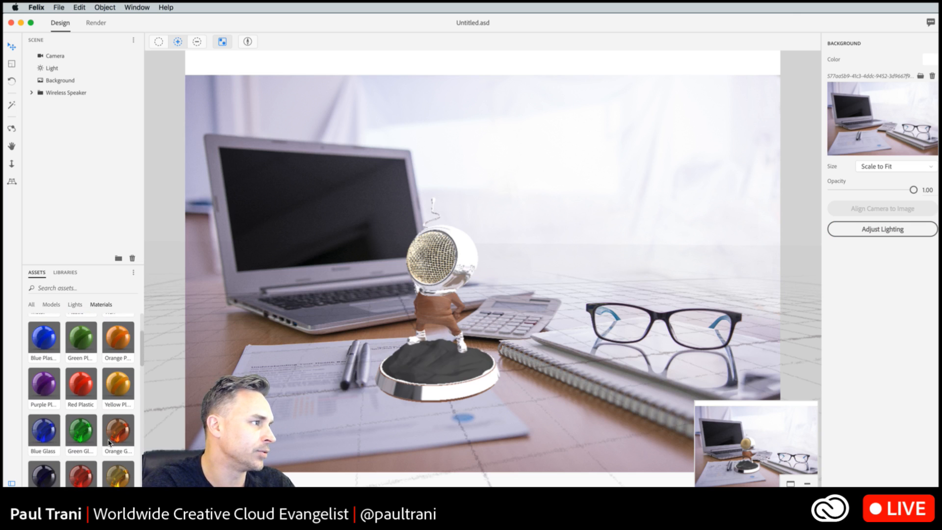
scroll(109, 444, "down", 5)
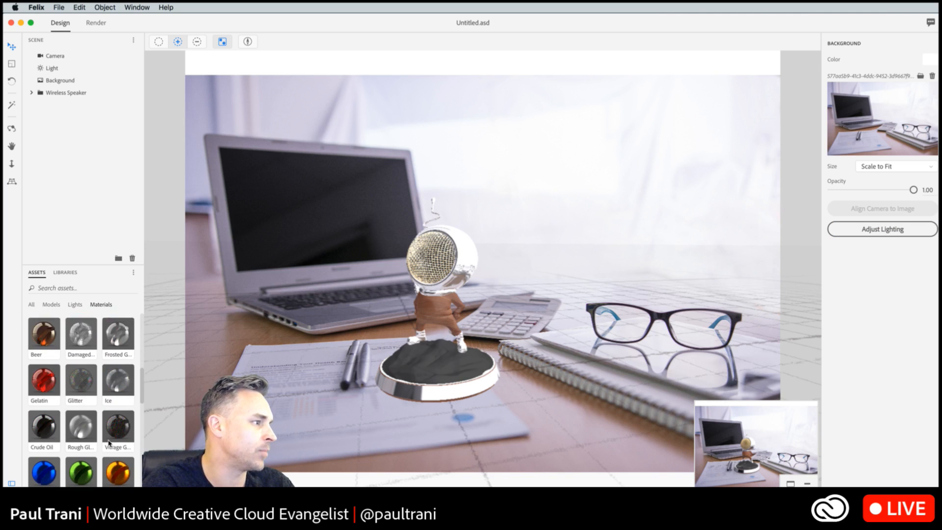
scroll(109, 443, "down", 1)
scroll(90, 452, "down", 5)
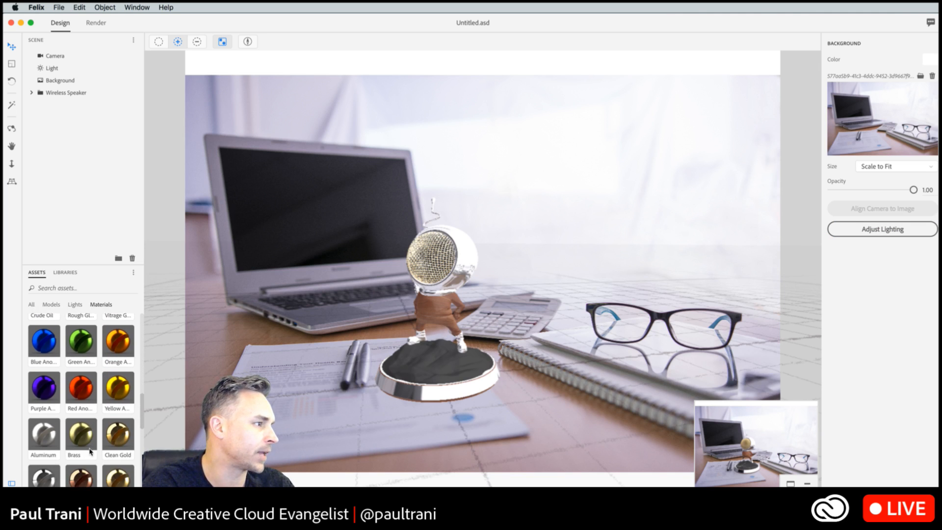
left_click_drag(122, 437, 430, 354)
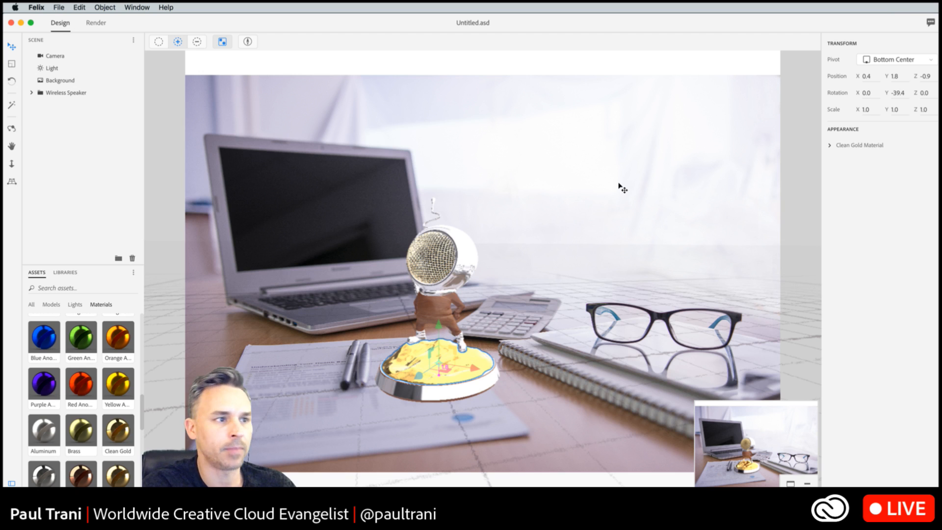
left_click_drag(42, 343, 434, 320)
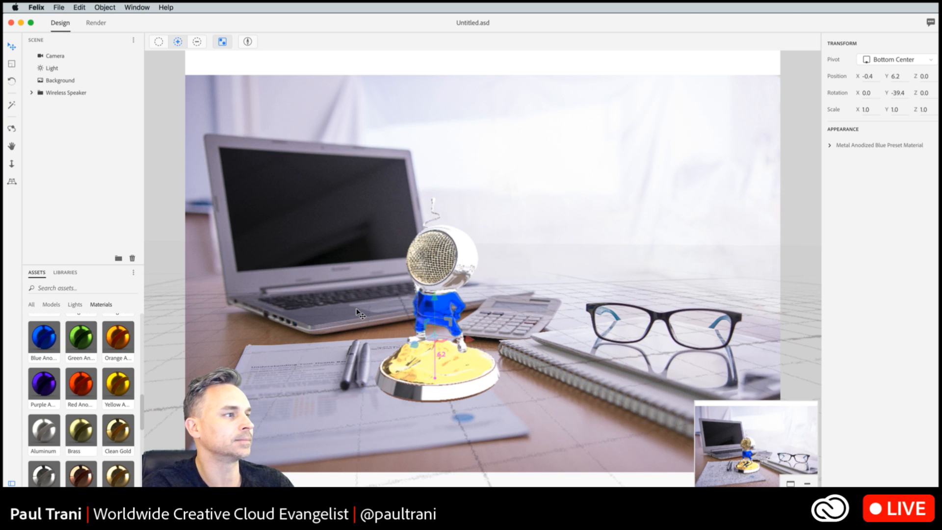
- Try intensities of 6.31, 1.53 and 1.83 for the image-based light
key("super+Tab")
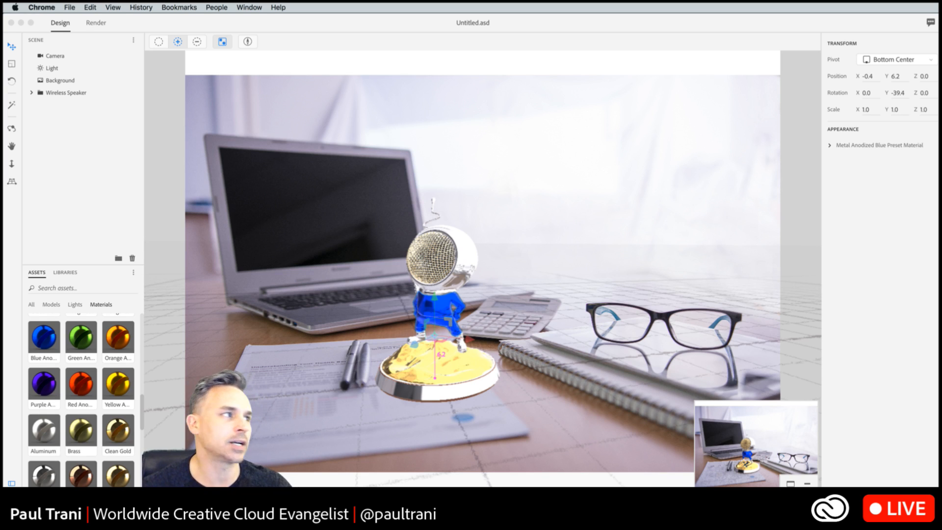
left_click(55, 81)
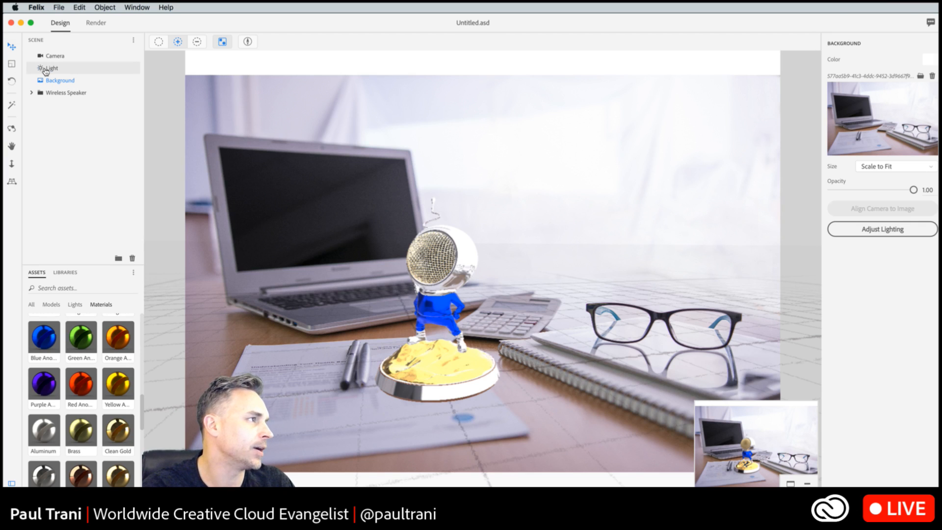
left_click(46, 71)
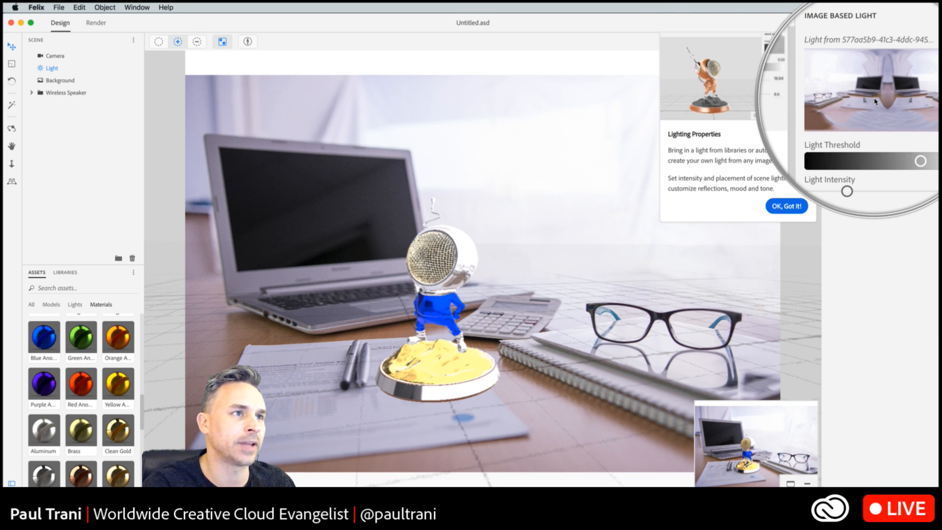
left_click(793, 207)
left_click(876, 160)
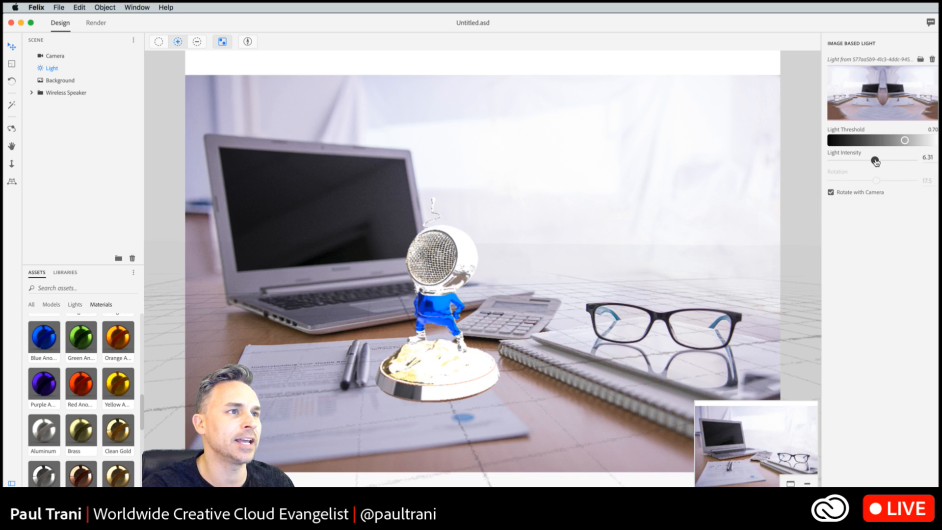
left_click(853, 161)
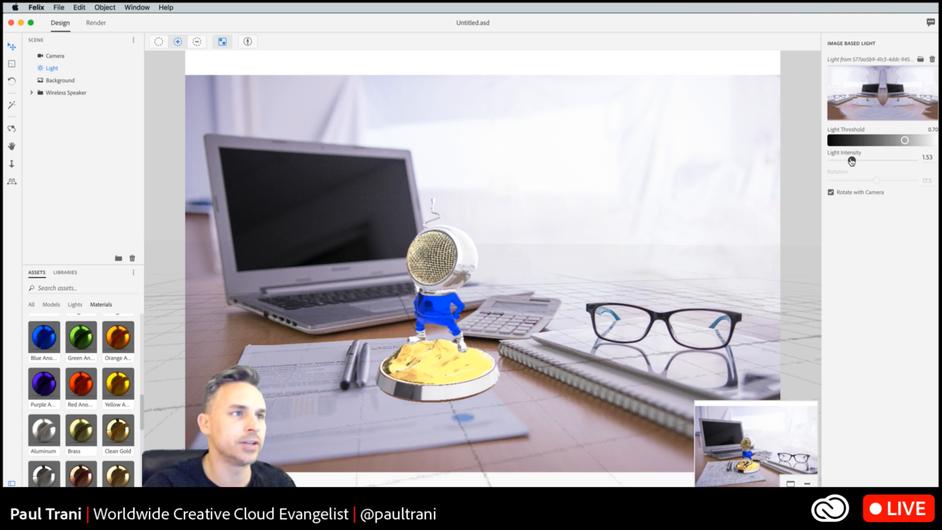
left_click(856, 169)
left_click_drag(857, 169, 855, 168)
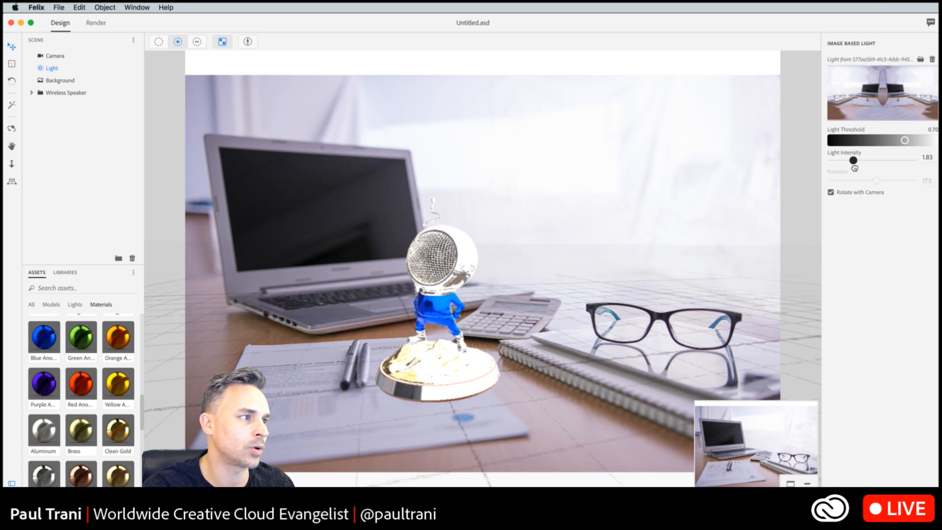
- Undo the recent light intensity changes and set the image-based light's intensity to 2.46
key("super+z")
key("super+z")
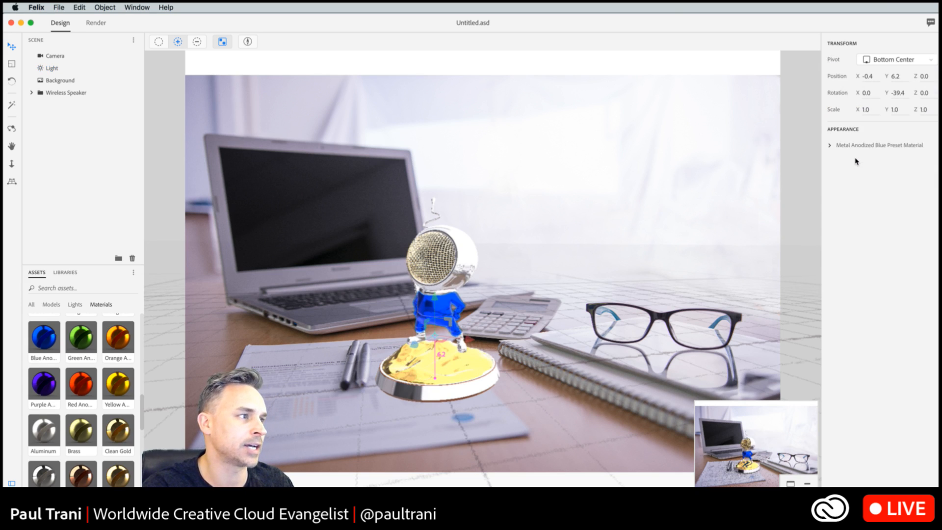
left_click(52, 69)
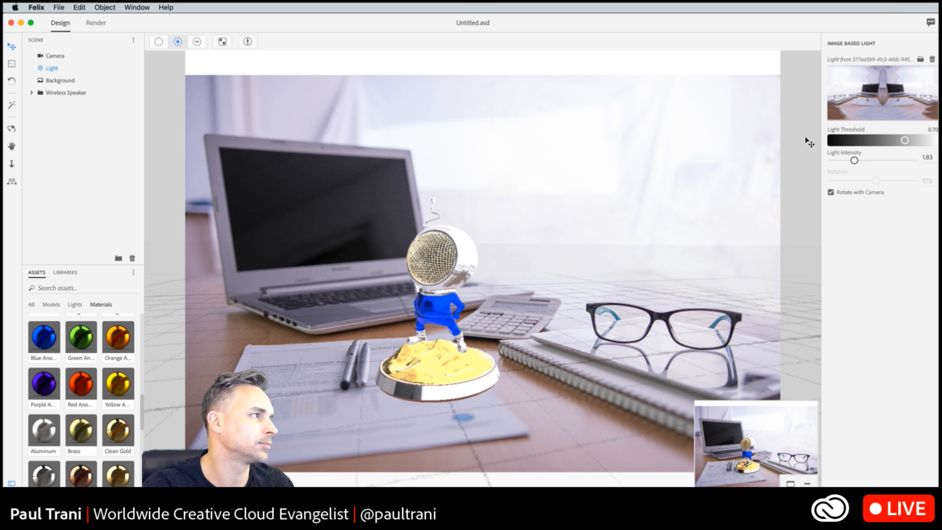
key("super+z")
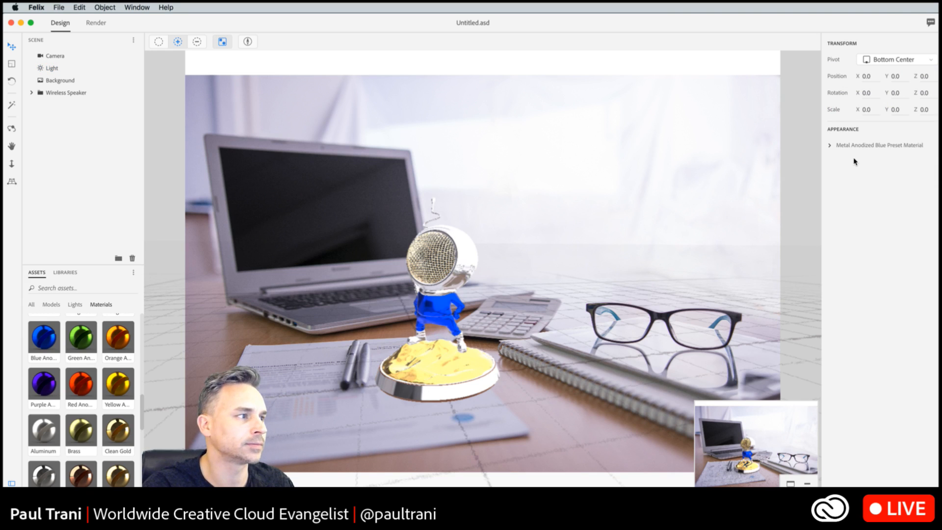
left_click(52, 68)
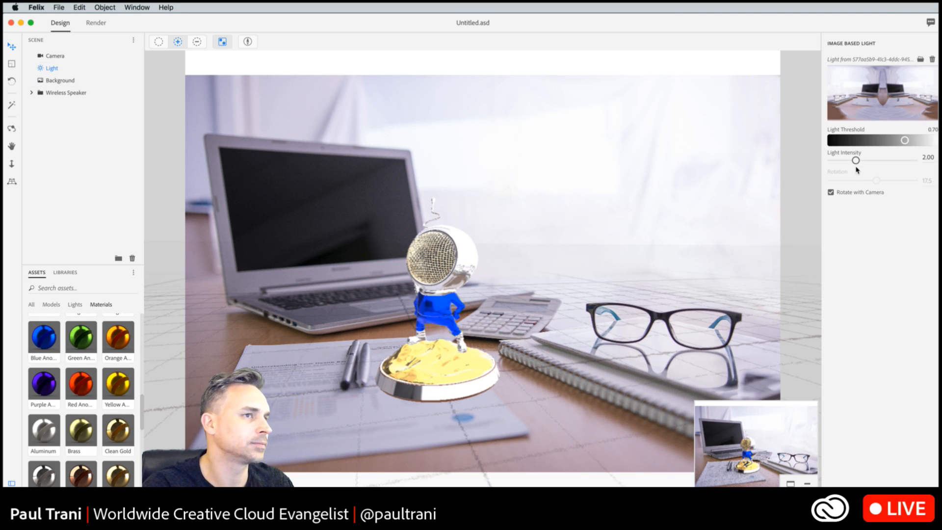
mouse_move(855, 161)
left_mouse_down()
mouse_move(858, 170)
mouse_move(859, 163)
left_mouse_up()
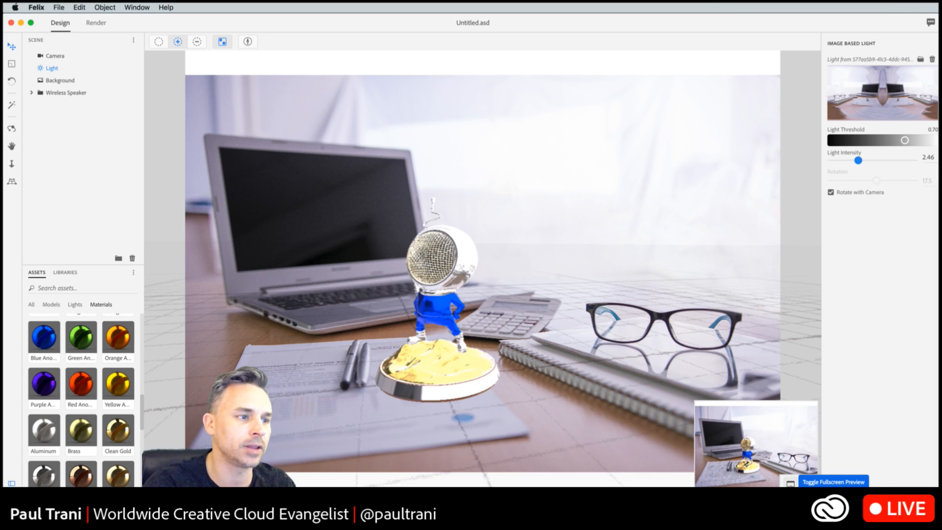
- Preview the scene fullscreen, and render it as a low-quality layered PSD auto-saved to the Desktop as speakerman.psd
left_click(790, 483)
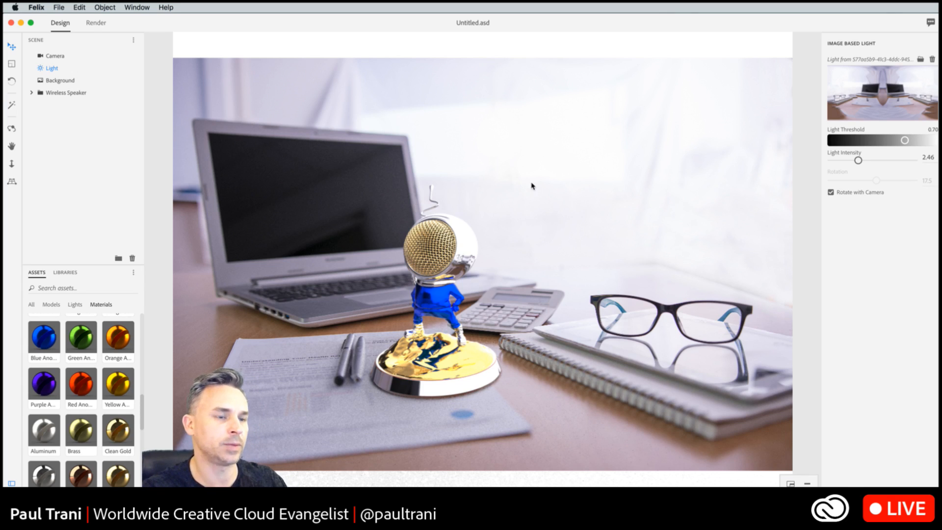
left_click(94, 25)
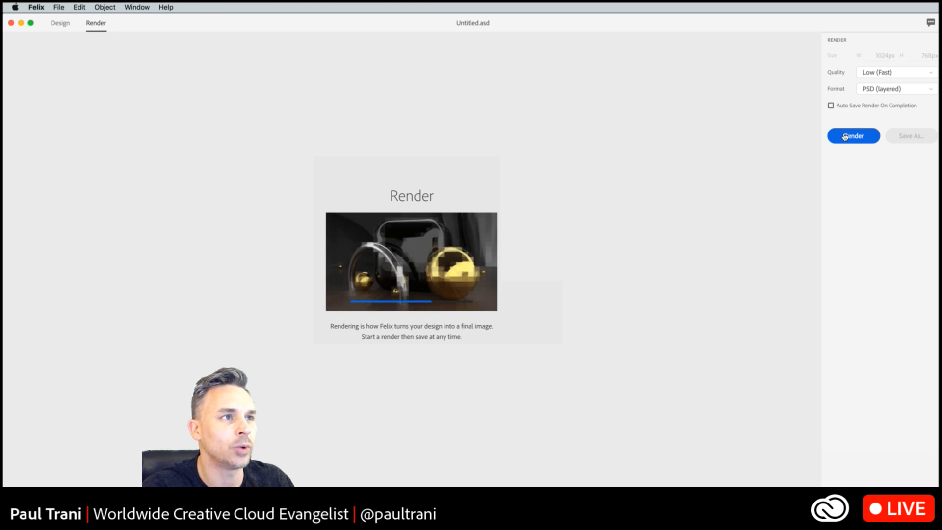
left_click(831, 105)
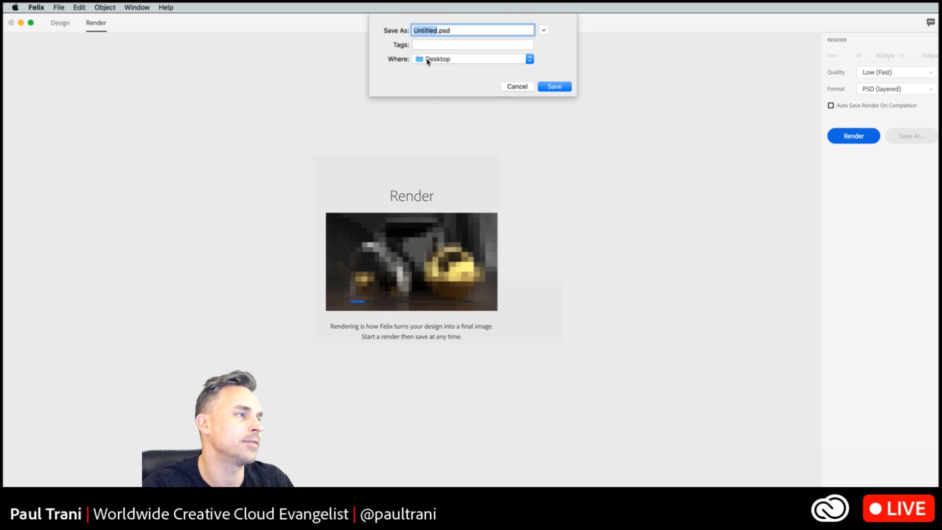
type("speaker")
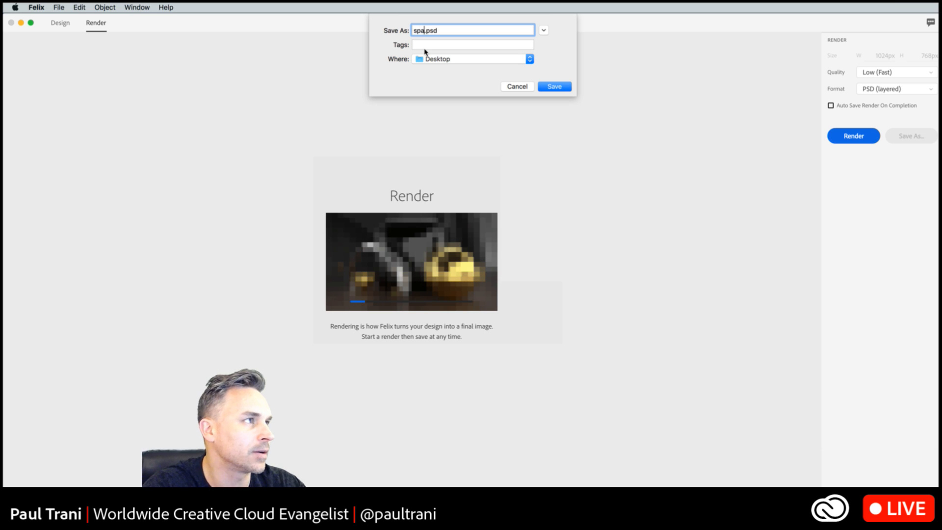
type("man")
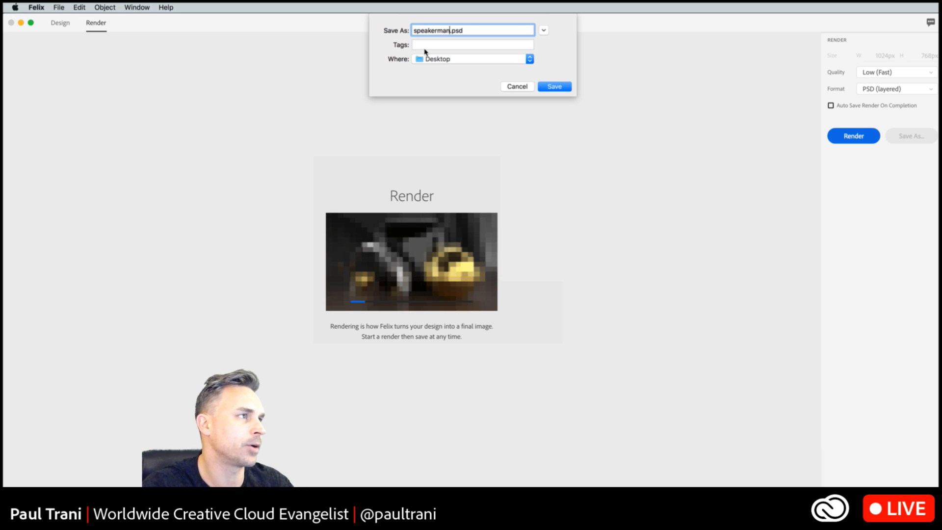
left_click(550, 85)
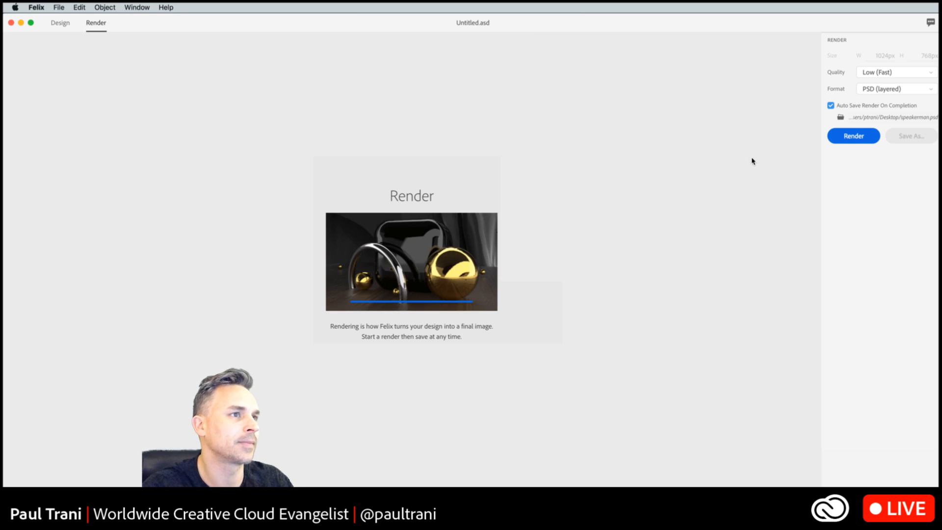
left_click(846, 143)
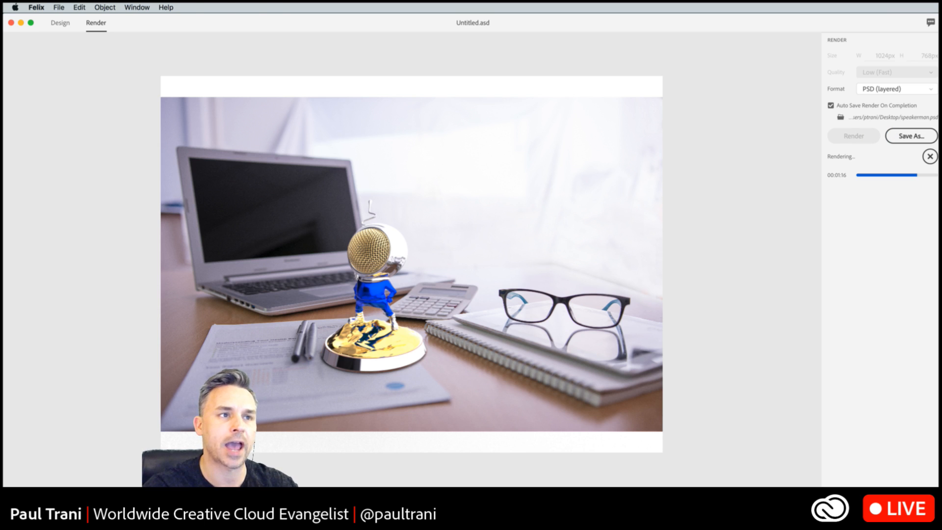
- Switch to Photoshop with the rendered Untitled.psd and collapse the Character and Libraries column to enlarge the canvas around the figure
key("super+Tab")
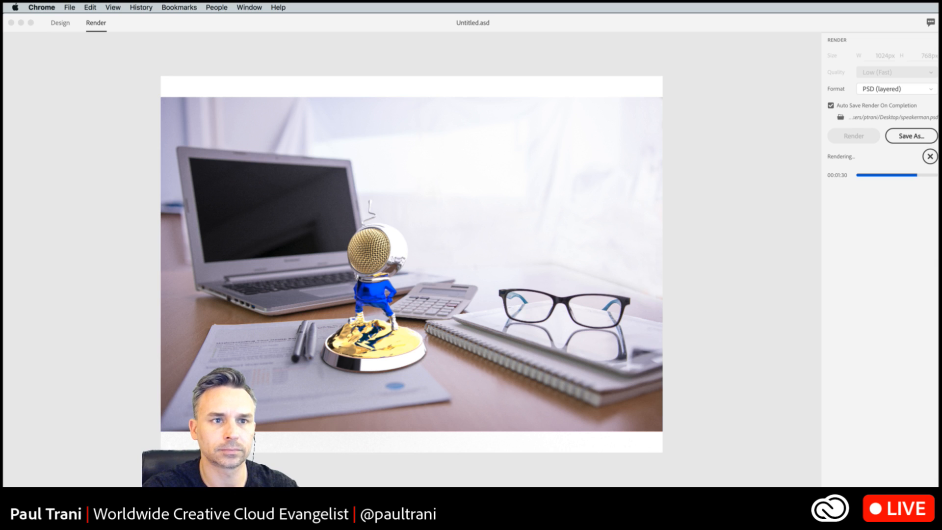
key("super+Tab")
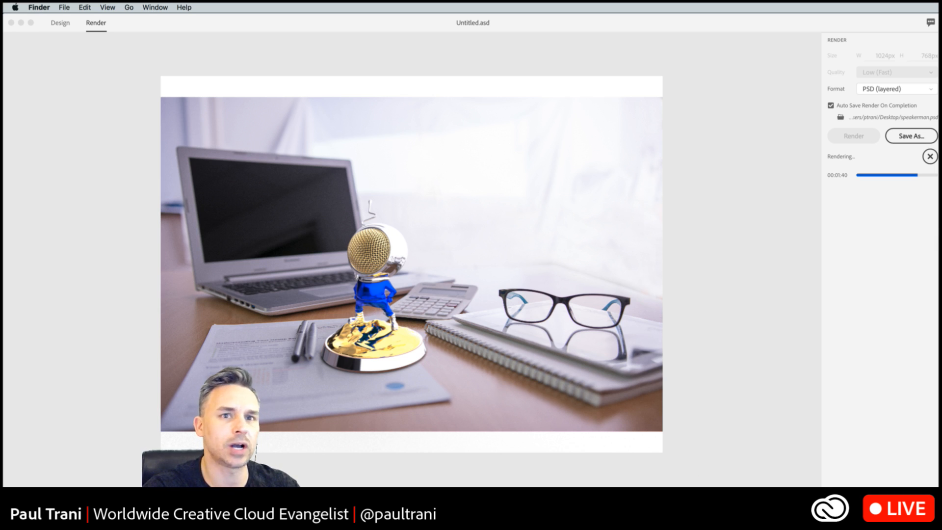
left_click(528, 510)
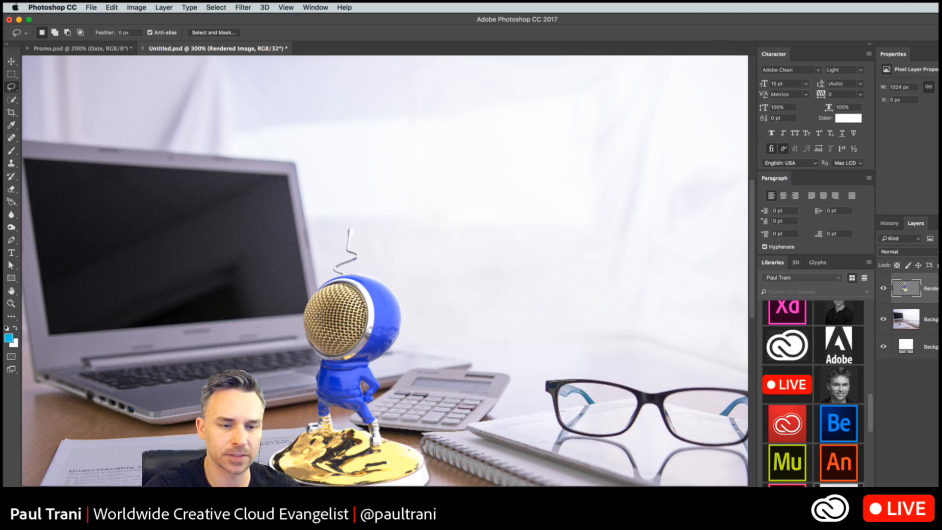
mouse_move(937, 487)
left_mouse_down()
mouse_move(921, 484)
mouse_move(941, 497)
left_mouse_up()
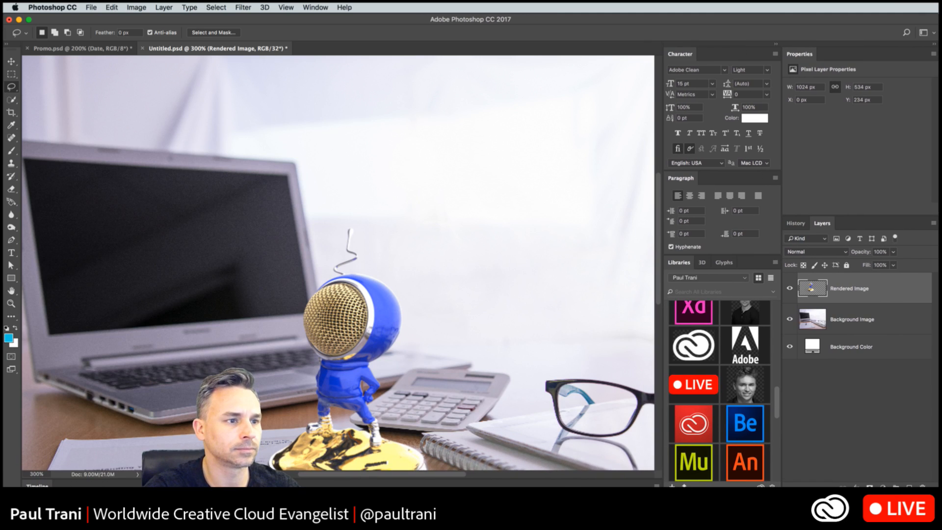
left_click(776, 44)
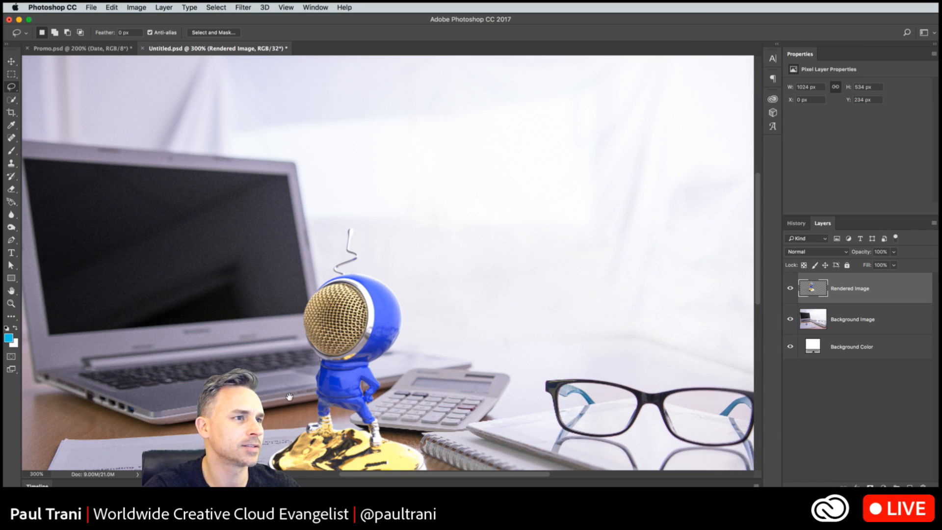
mouse_move(289, 398)
left_mouse_down()
mouse_move(320, 249)
mouse_move(310, 276)
left_mouse_up()
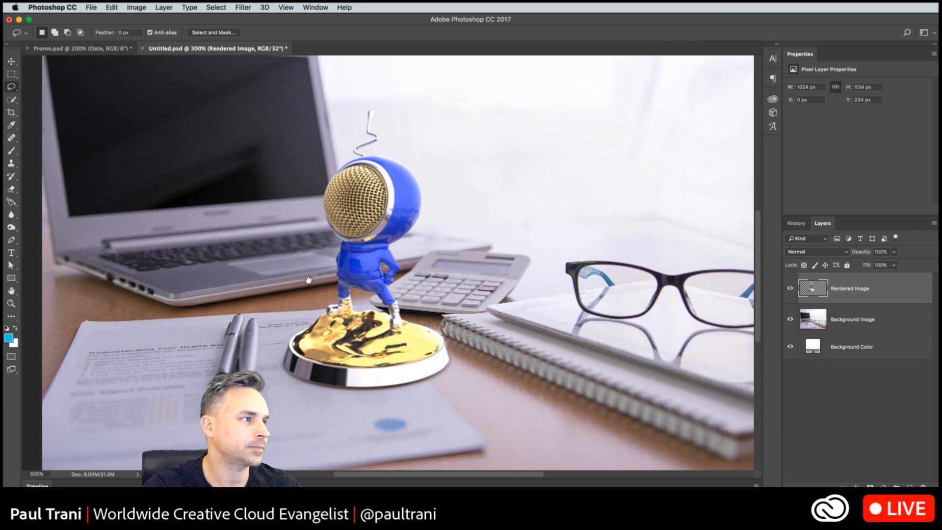
left_click_drag(266, 302, 279, 304)
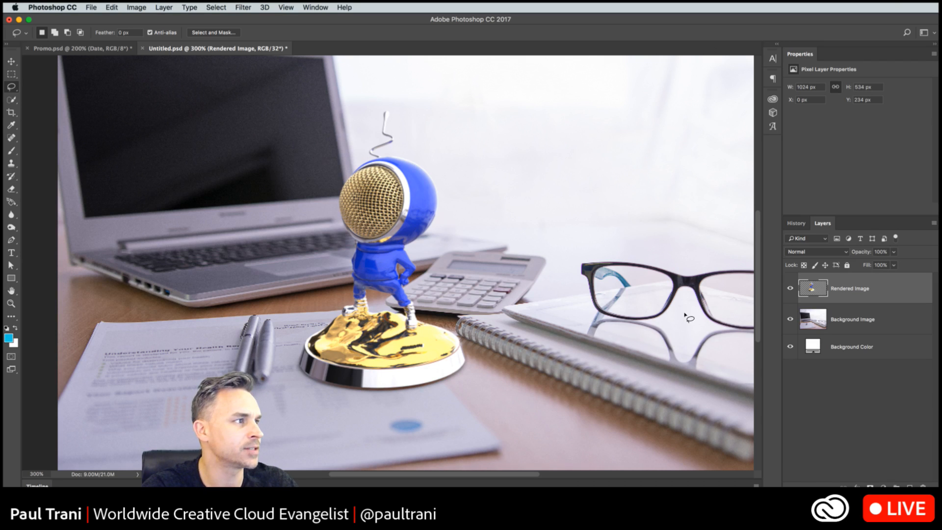
- Convert the Rendered Image layer to a smart object and apply a 15 px Tilt-Shift blur with the sharp zone extended down over the gold base
right_click(849, 280)
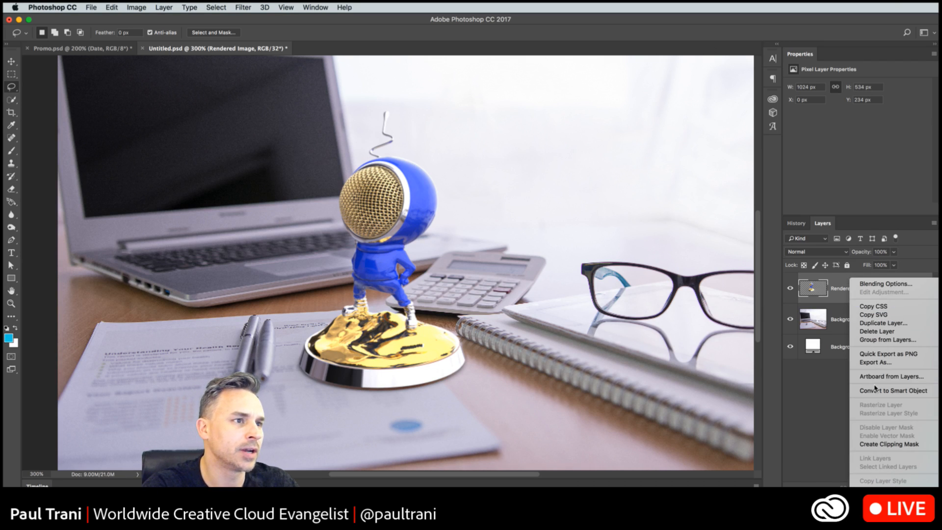
left_click(869, 391)
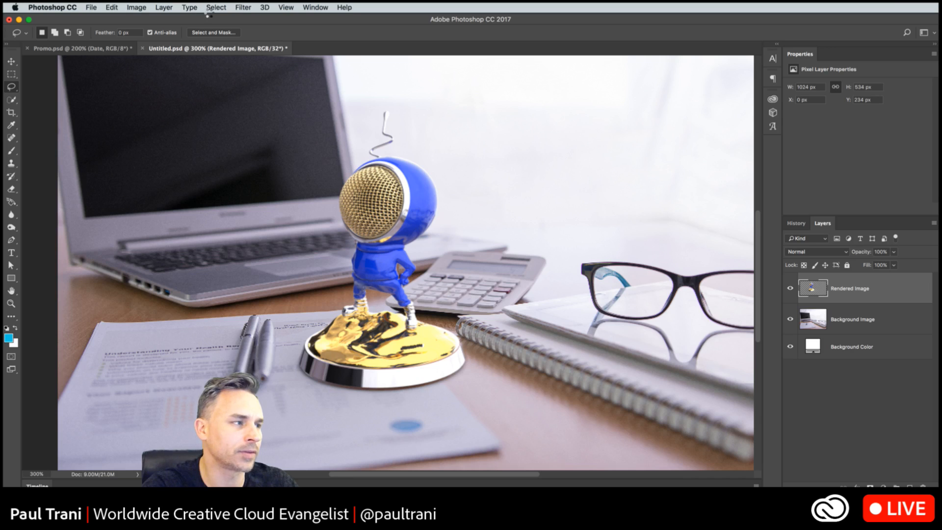
left_click(242, 7)
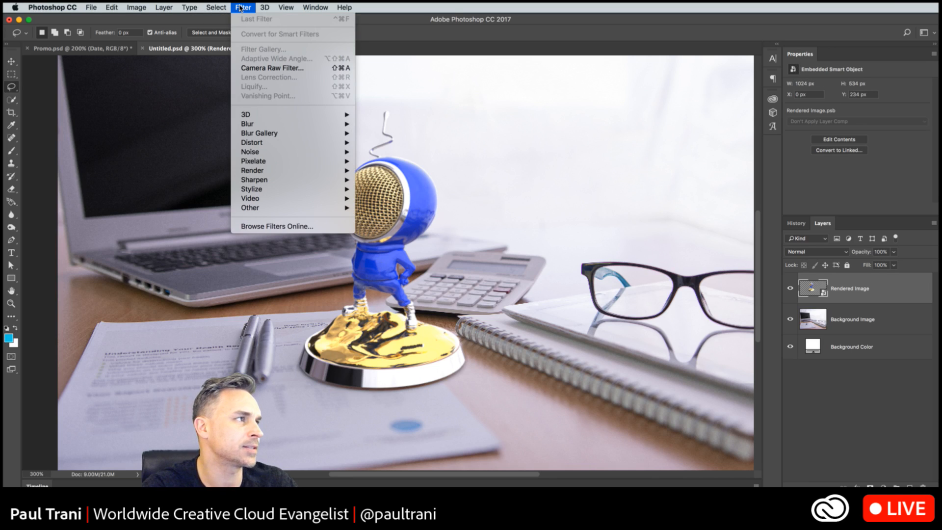
mouse_move(263, 133)
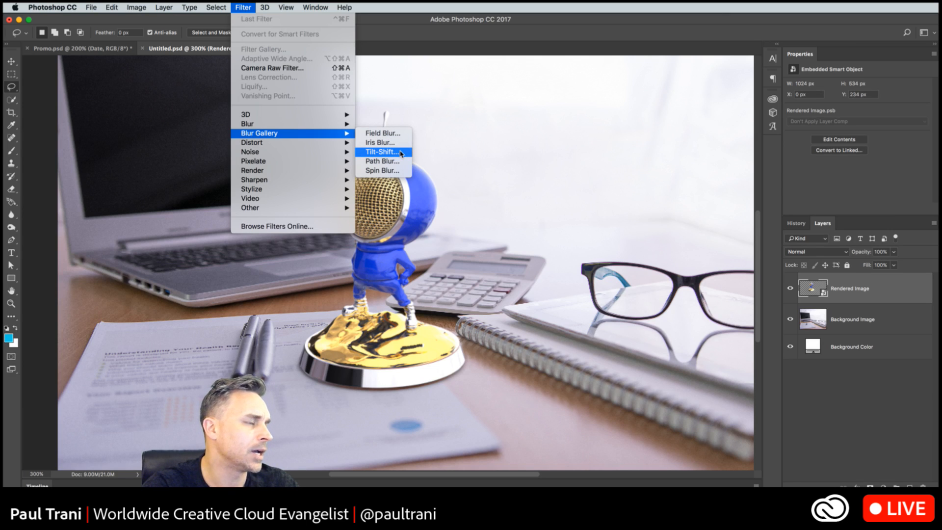
left_click(401, 152)
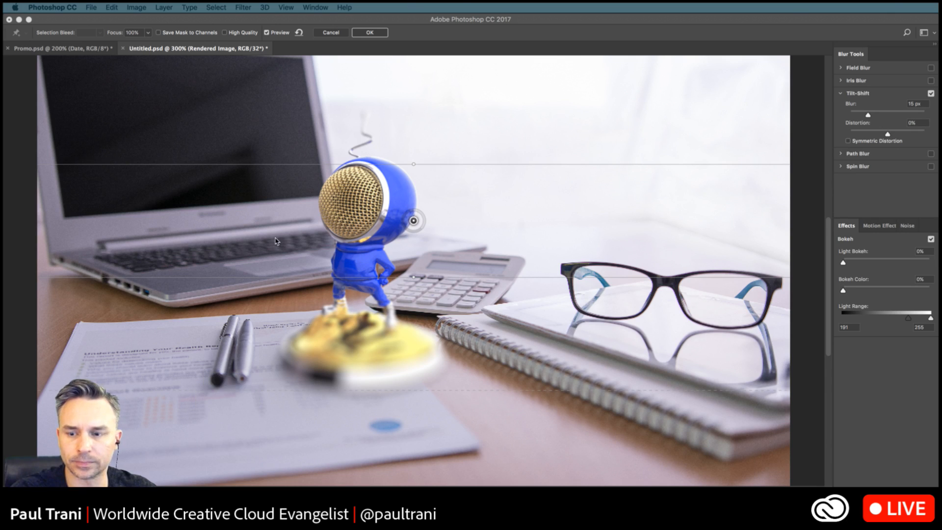
left_click(414, 278)
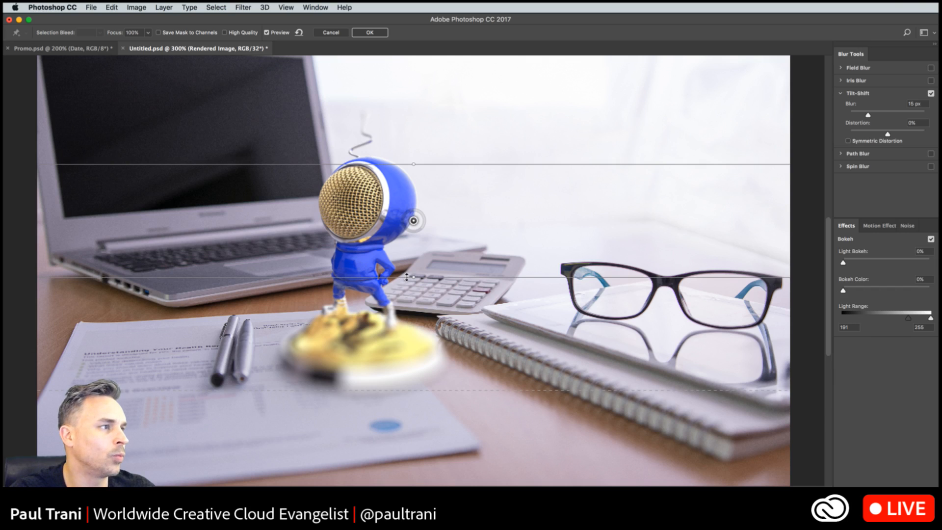
left_click_drag(405, 277, 396, 347)
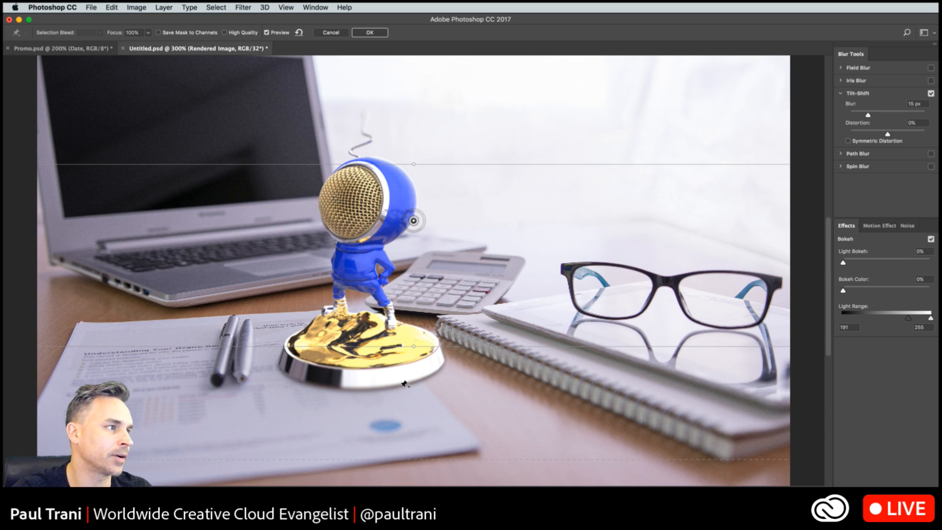
left_click(363, 32)
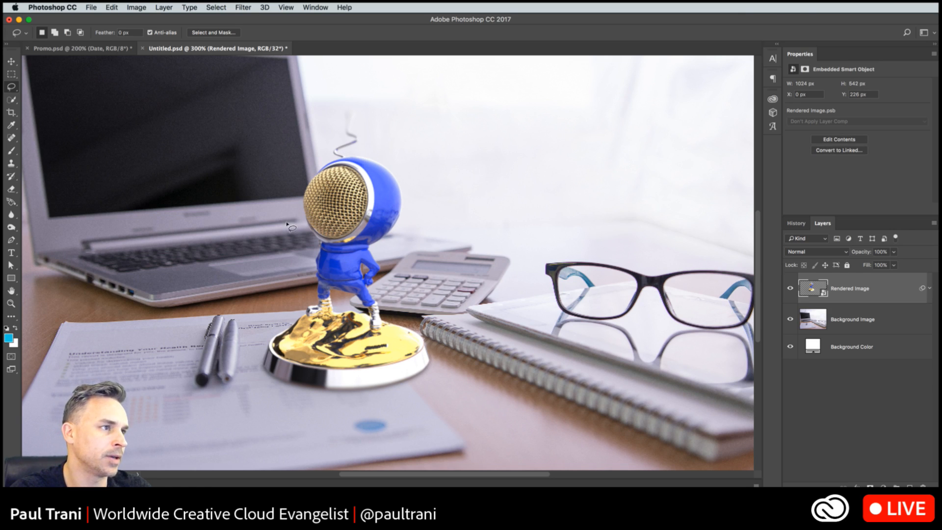
- Add the white title SPEAKERMAN starting over the laptop screen, in Adobe Clean Light at 136 pt
left_click_drag(263, 215, 309, 226)
left_click(11, 252)
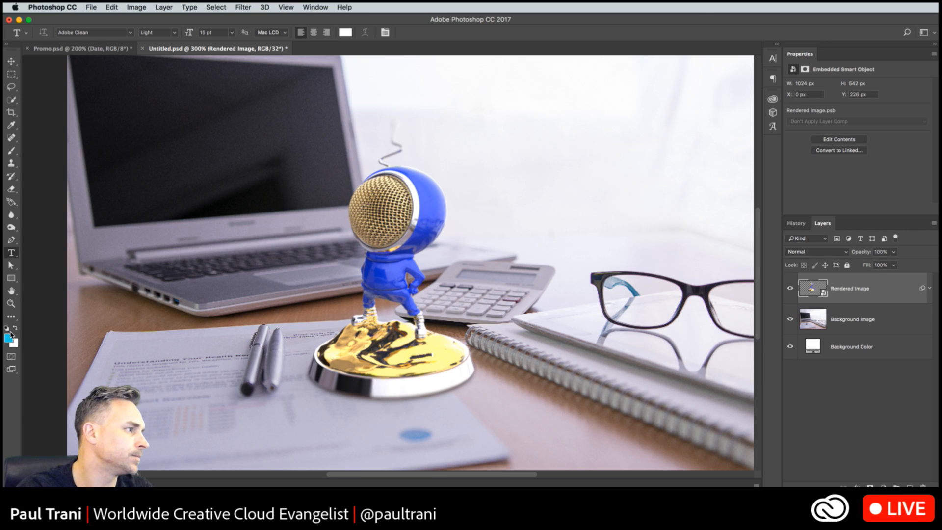
left_click(124, 214)
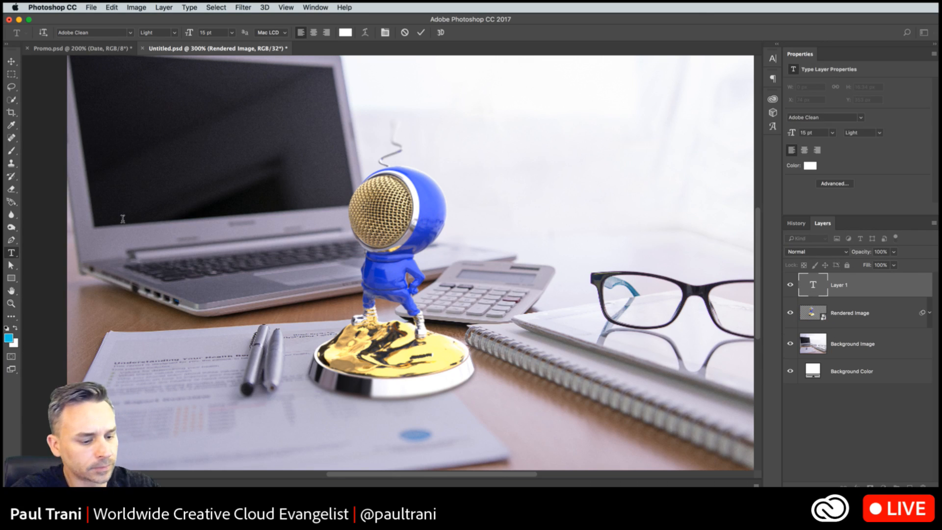
type("SPEAKERMAN")
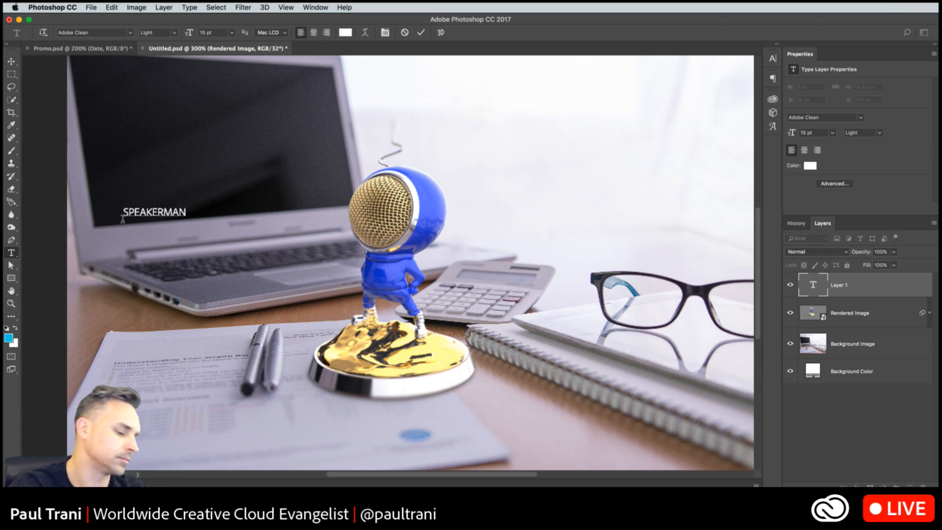
key("super+a")
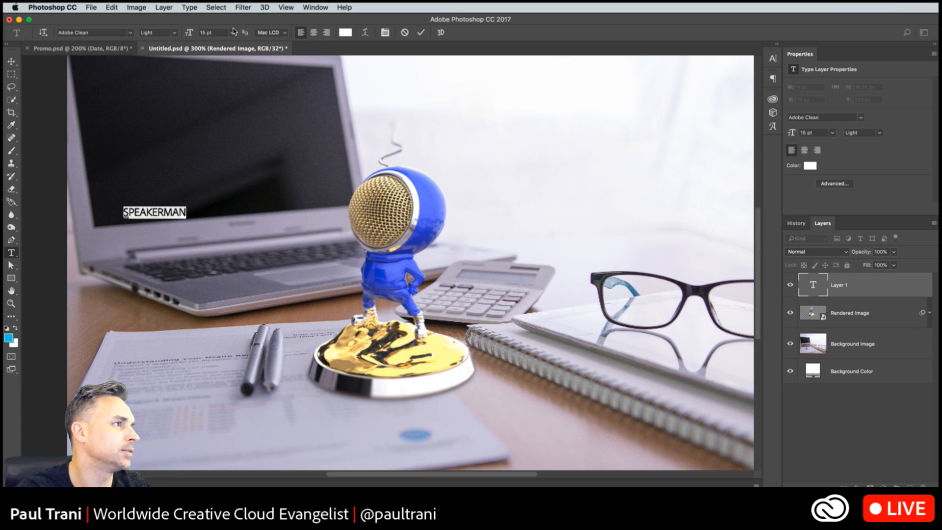
left_click_drag(190, 33, 251, 27)
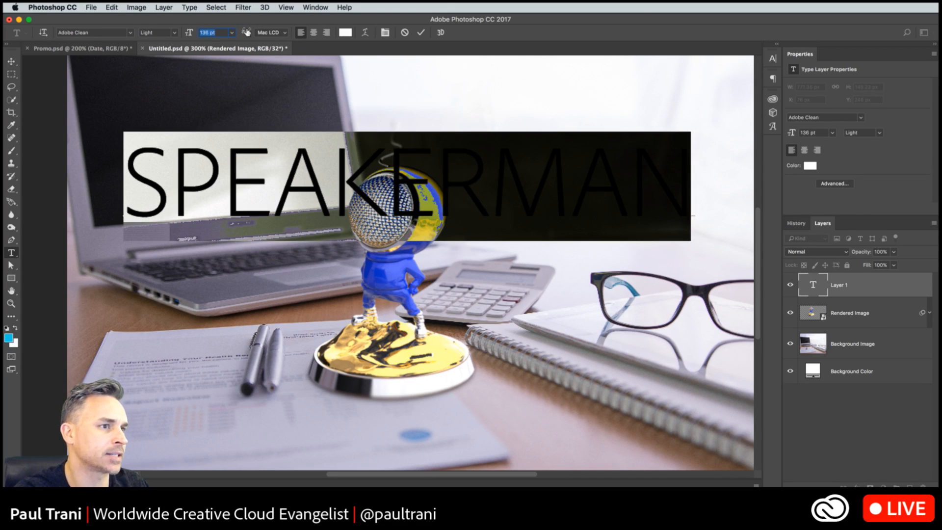
- Place the SPEAKERMAN text layer beneath the Rendered Image layer and position it at about X 88 px, Y 240 px behind the figure's head
left_click(12, 61)
left_click_drag(282, 172, 291, 186)
mouse_move(878, 311)
left_mouse_down()
mouse_move(877, 344)
mouse_move(878, 329)
left_mouse_up()
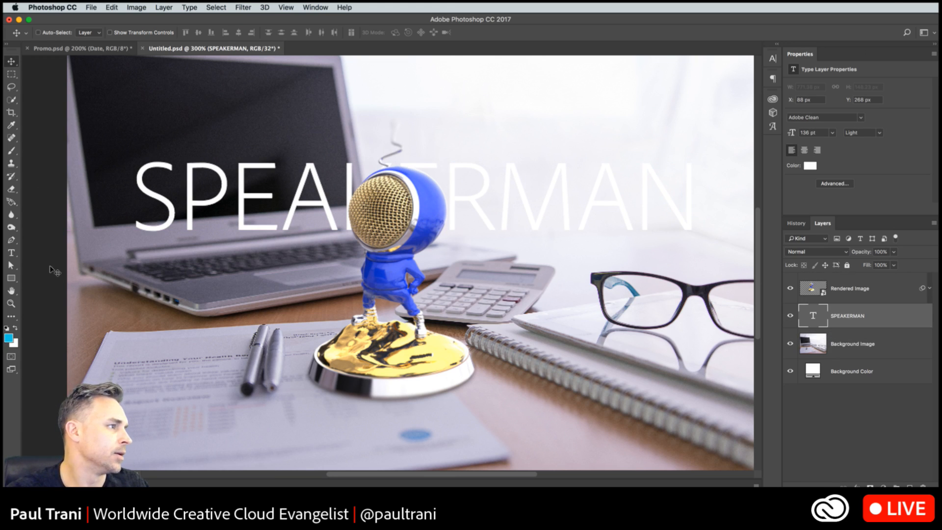
left_click_drag(175, 196, 173, 177)
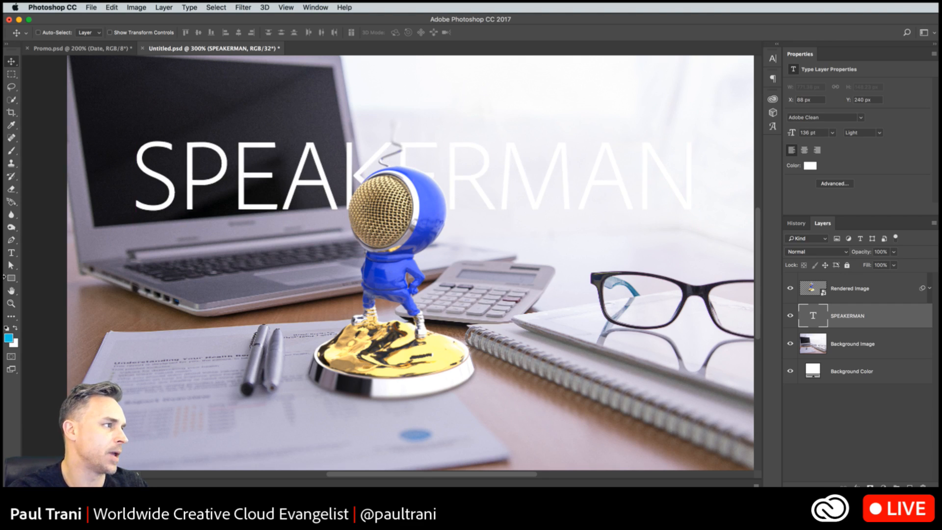
- Recolor the SPEAKERMAN text with the blue sampled from the figure's body (RGB 39, 52, 255)
left_click(11, 253)
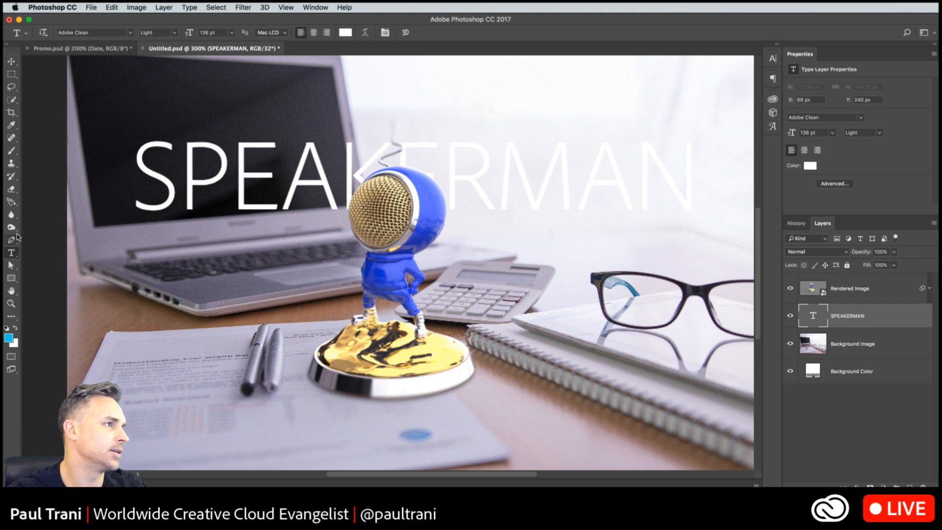
left_click(345, 32)
left_click(108, 239)
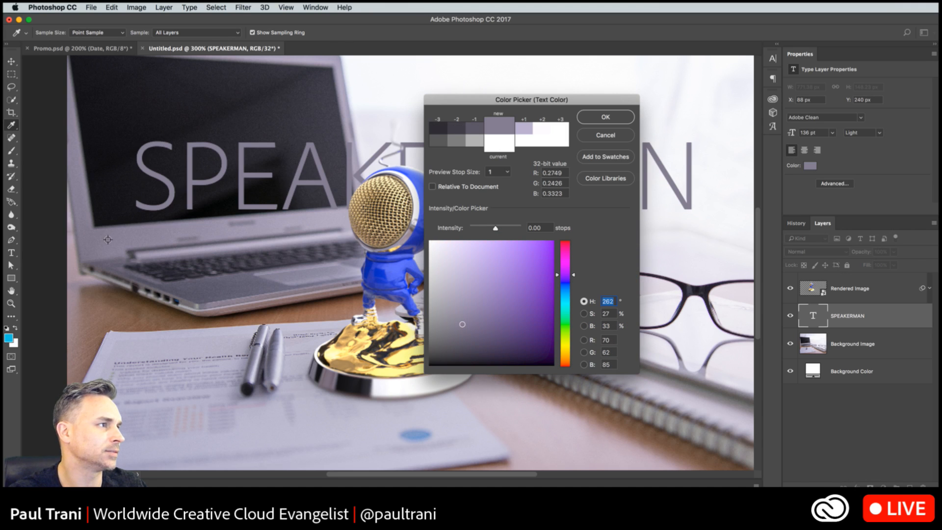
left_click_drag(540, 101, 709, 183)
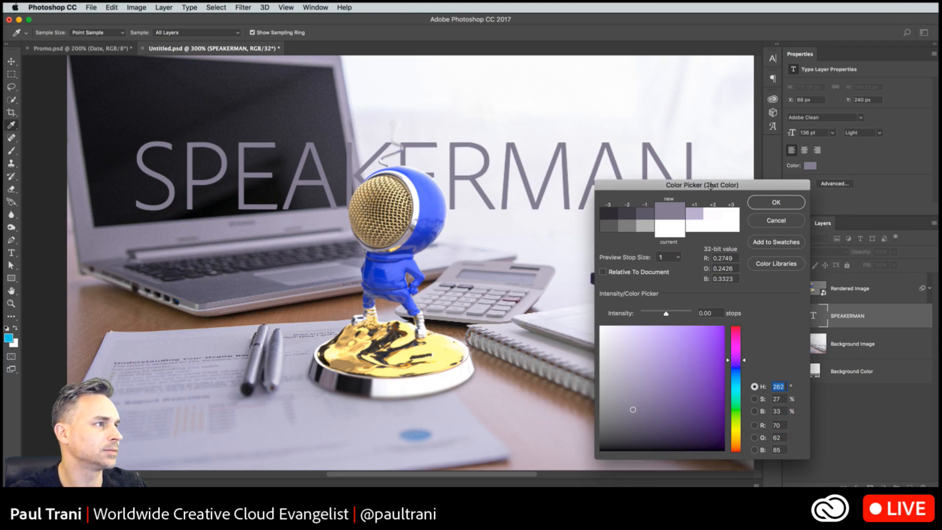
left_click(398, 270)
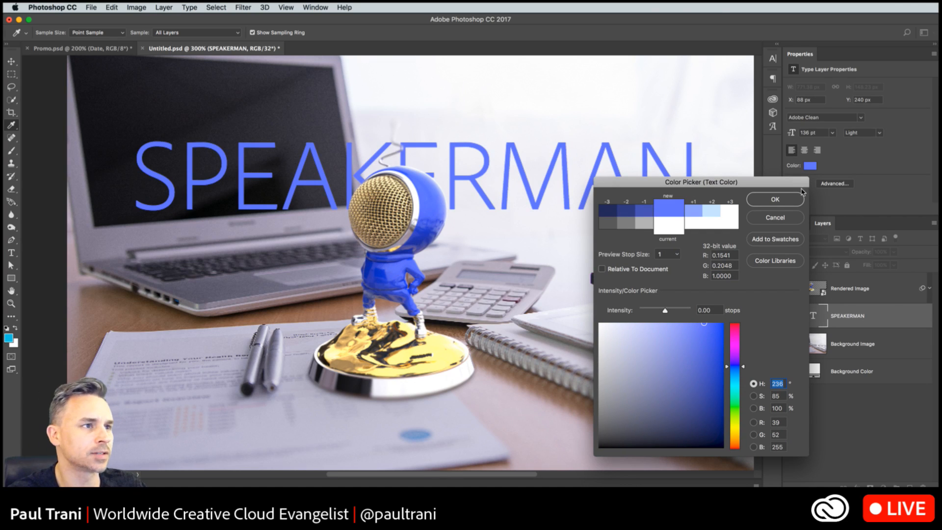
left_click(784, 199)
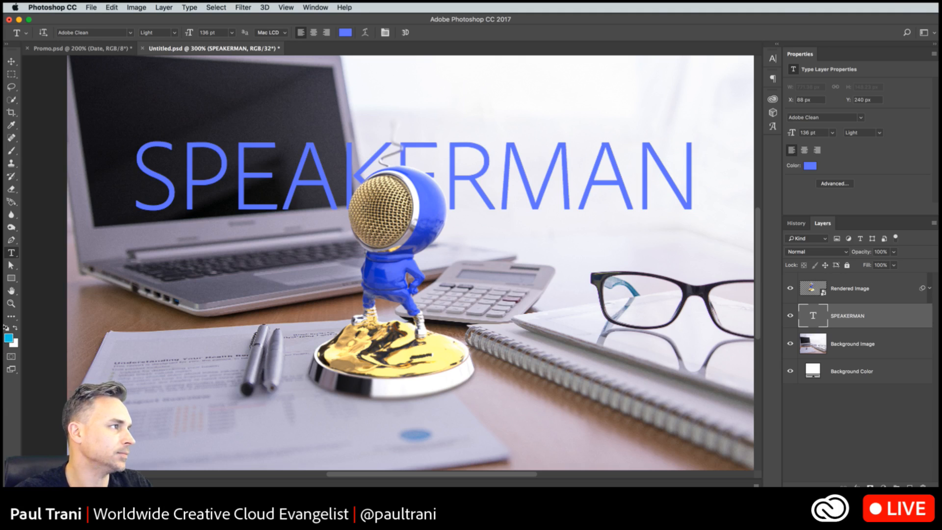
left_click(11, 74)
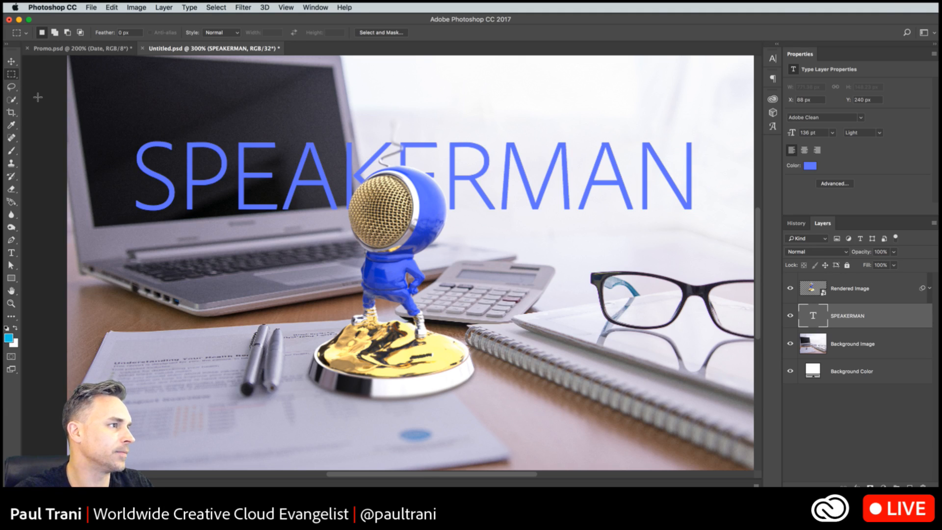
- Save the SPEAKERMAN composition and open the finished render speakerman.psd in Photoshop at 300% zoom
key("super+s")
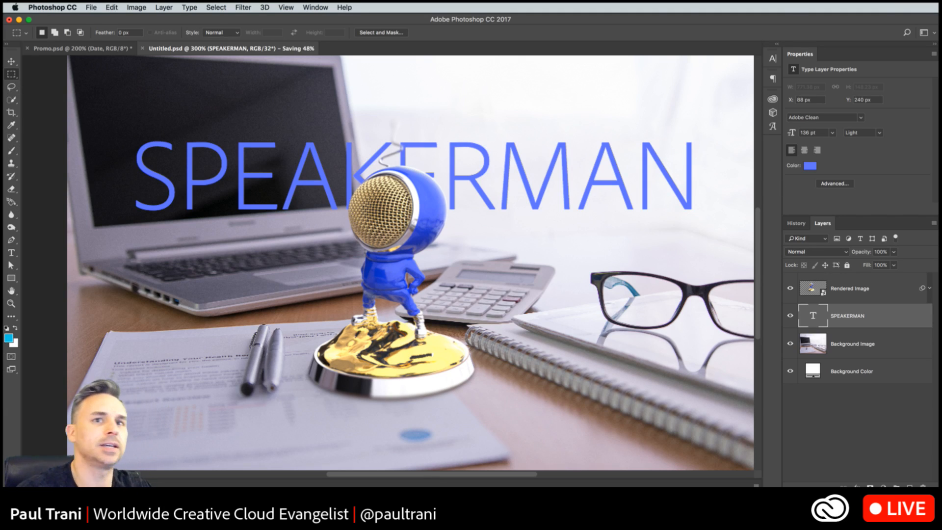
key("super+Tab")
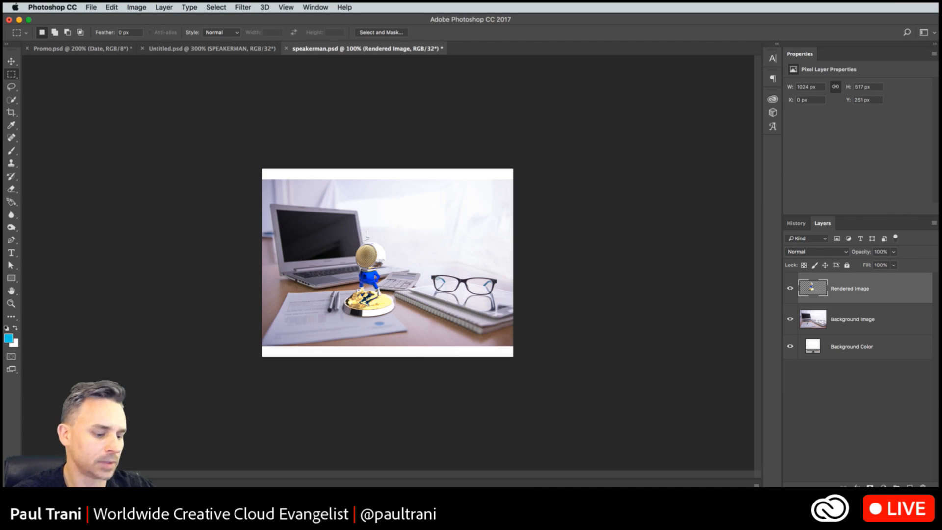
key("super+equal")
key("super+equal")
key("super+equal")
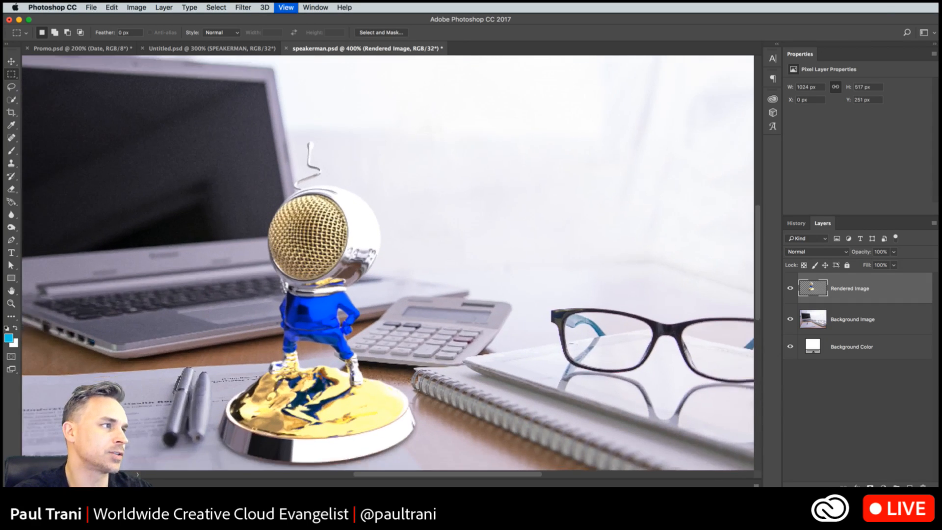
key("super+minus")
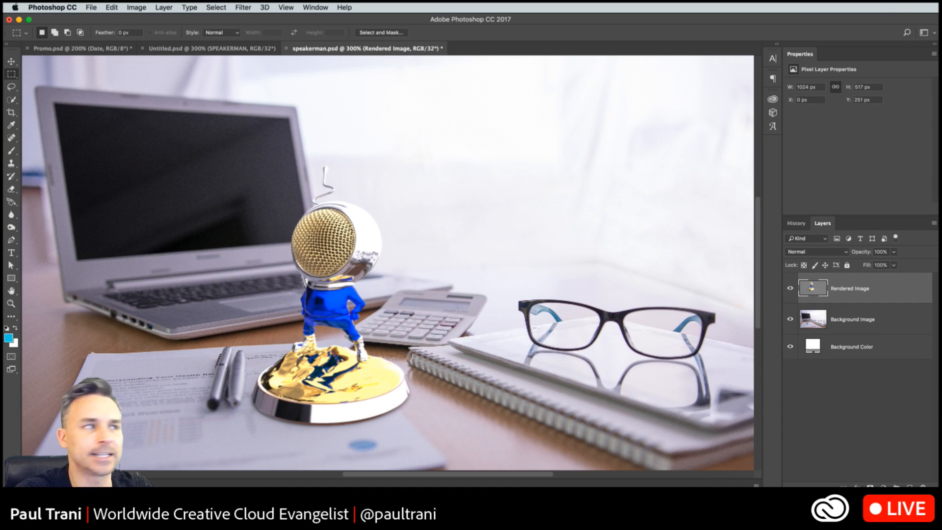
- Return to the Untitled.psd composition and activate the Type tool with the SPEAKERMAN layer selected
left_click(219, 49)
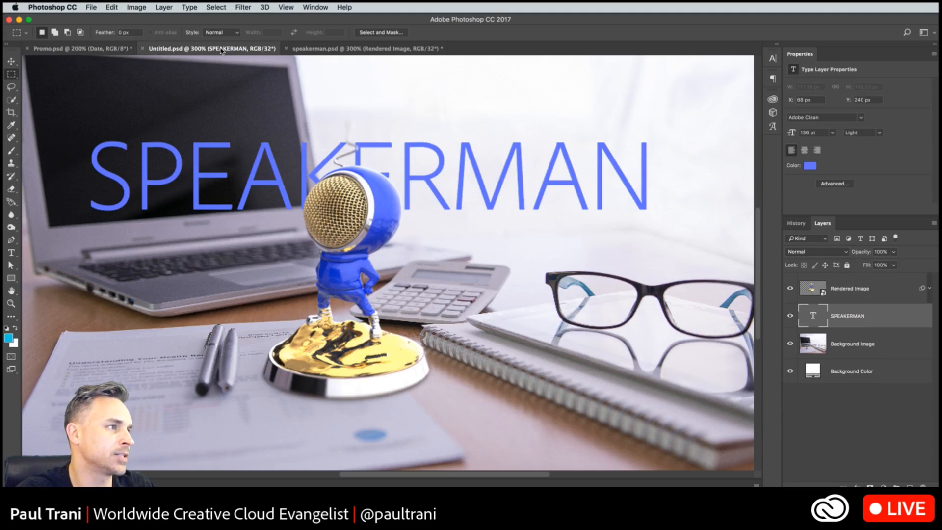
left_click_drag(237, 165, 247, 172)
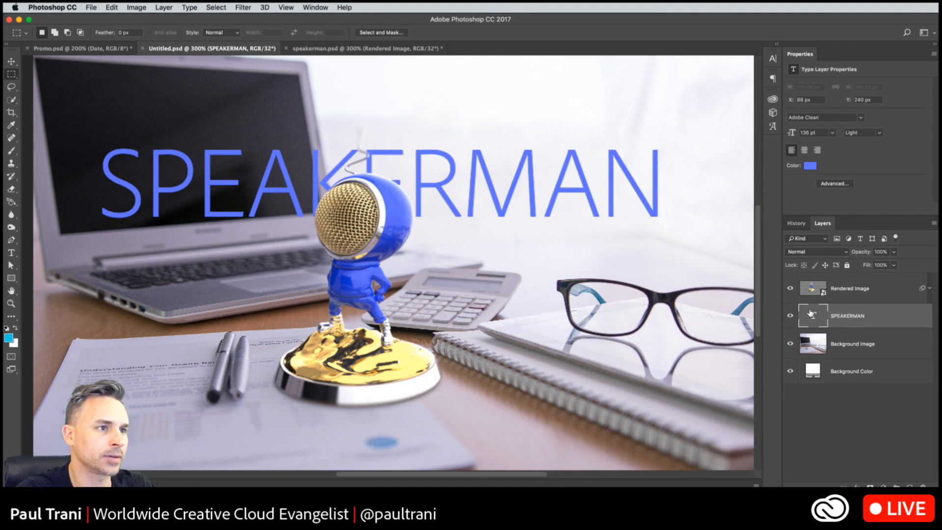
left_click(18, 253)
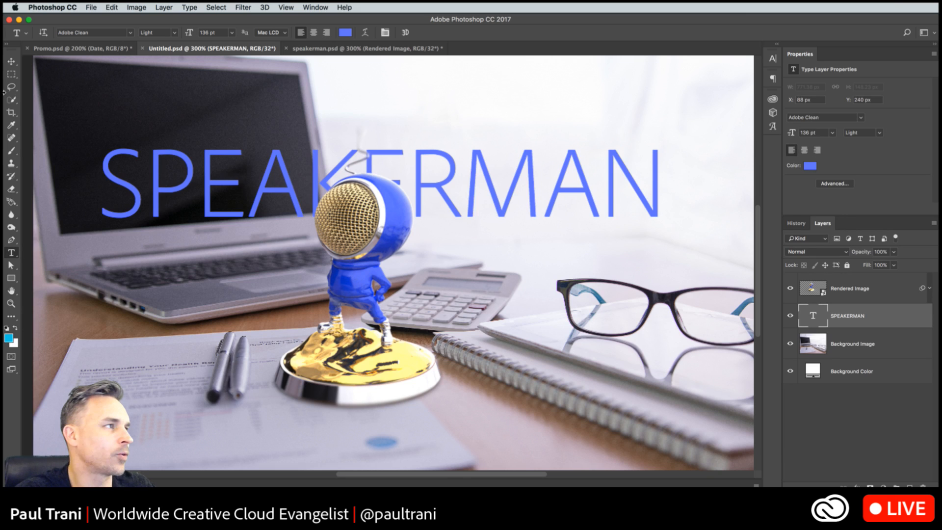
- Switch to Project Felix and bring the Wireless Speaker scene back into the Design workspace
left_click(19, 20)
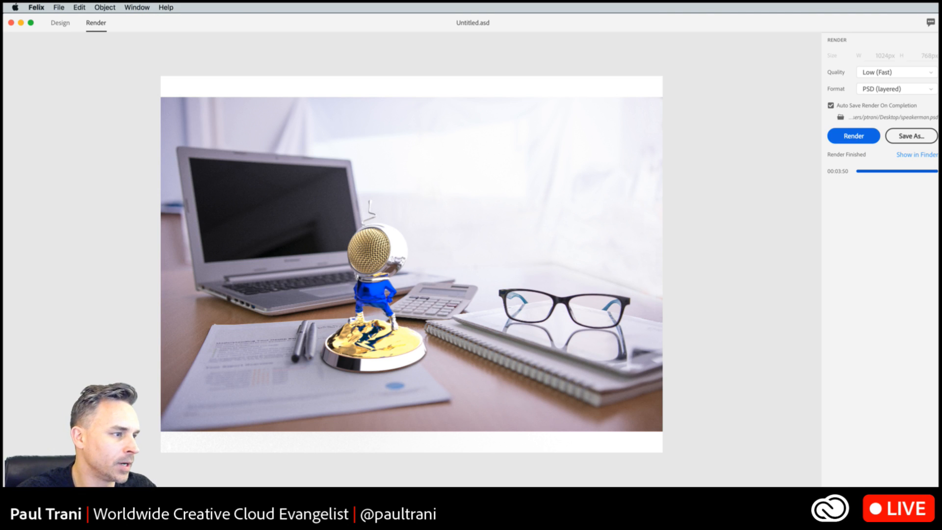
key("super+Tab")
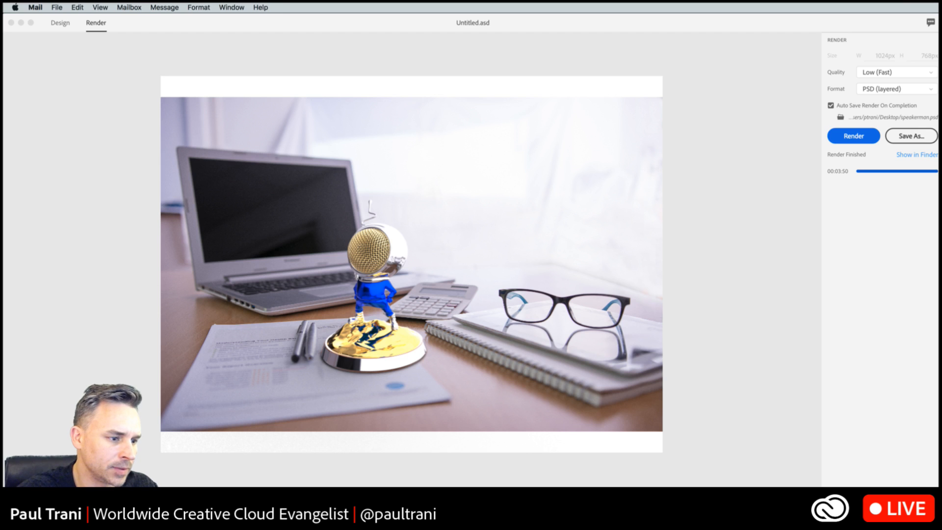
key("super+Tab")
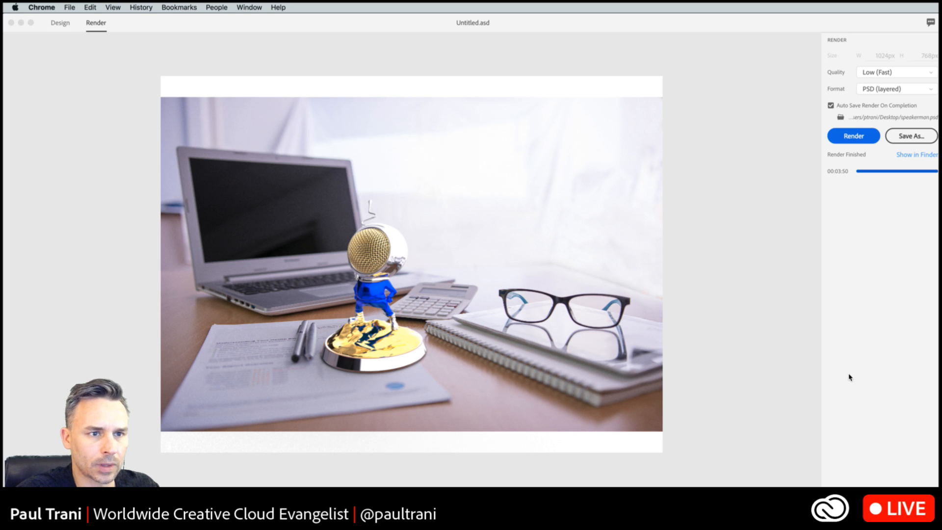
left_click(715, 270)
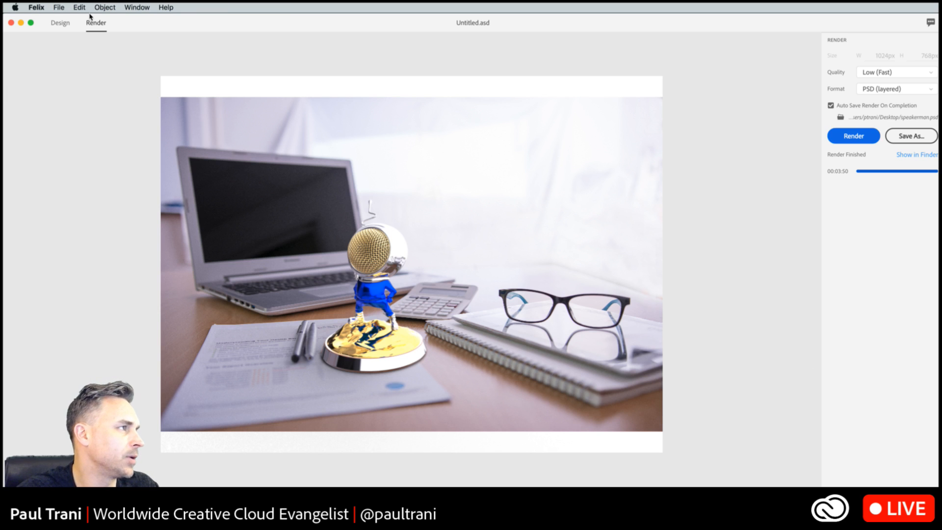
left_click(60, 24)
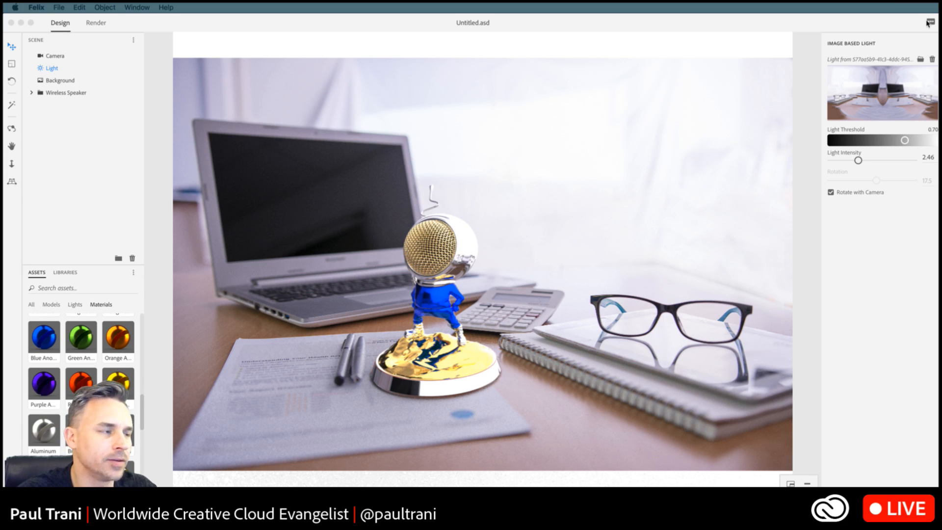
left_click(189, 38)
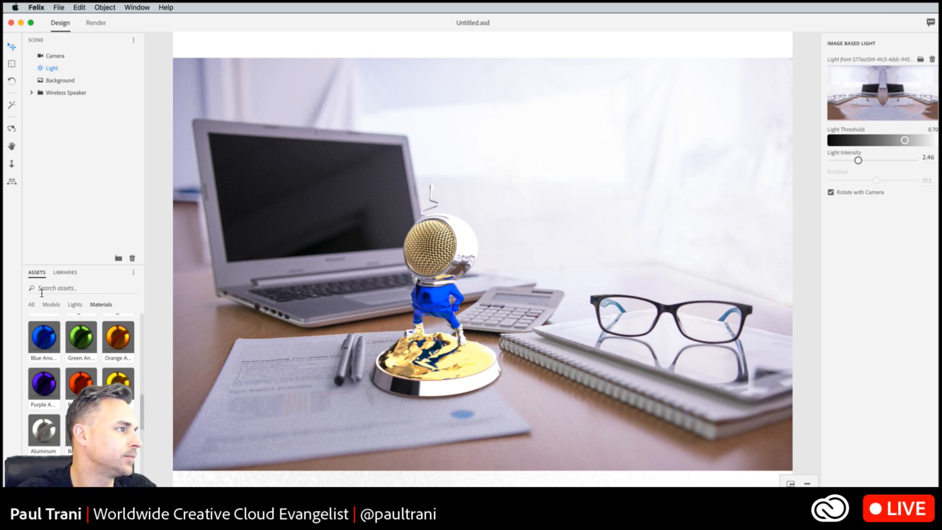
- Show all asset categories and browse the basic shape models in the asset library
left_click(34, 307)
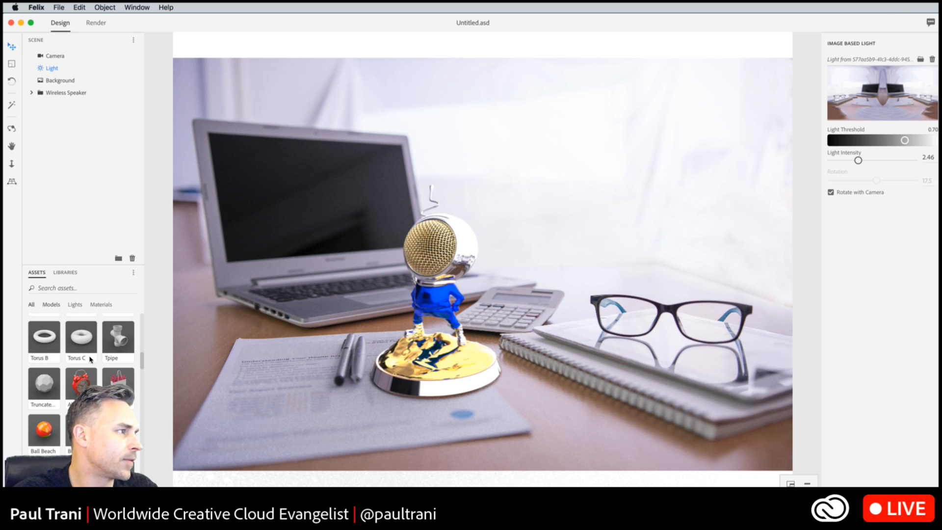
scroll(81, 368, "up", 8)
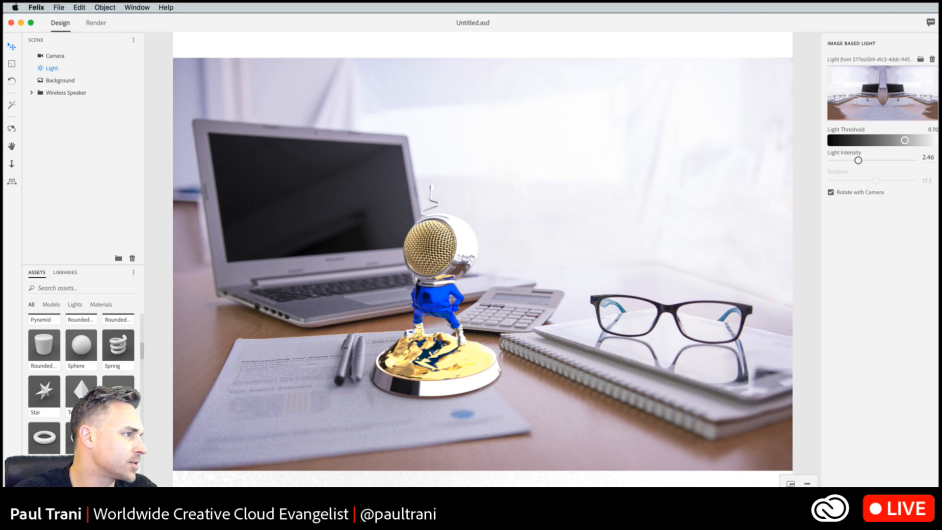
scroll(81, 367, "up", 4)
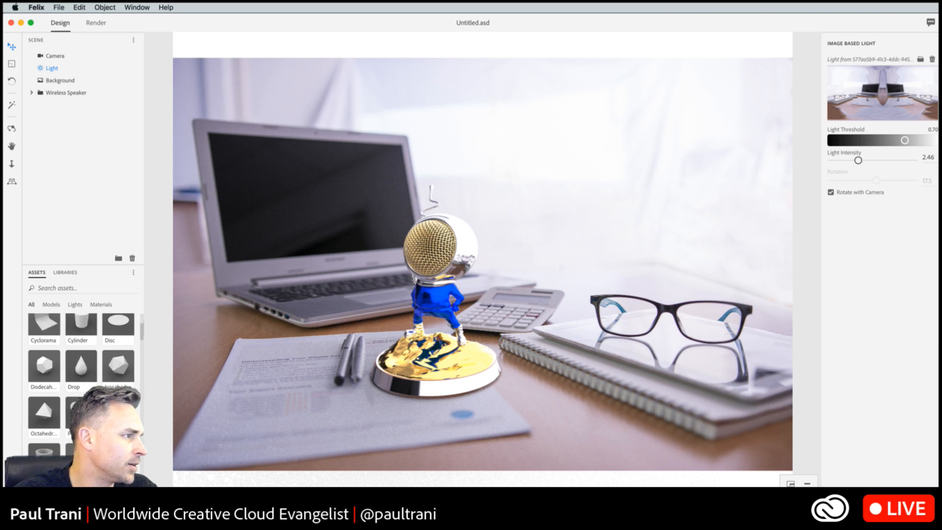
scroll(81, 353, "down", 4)
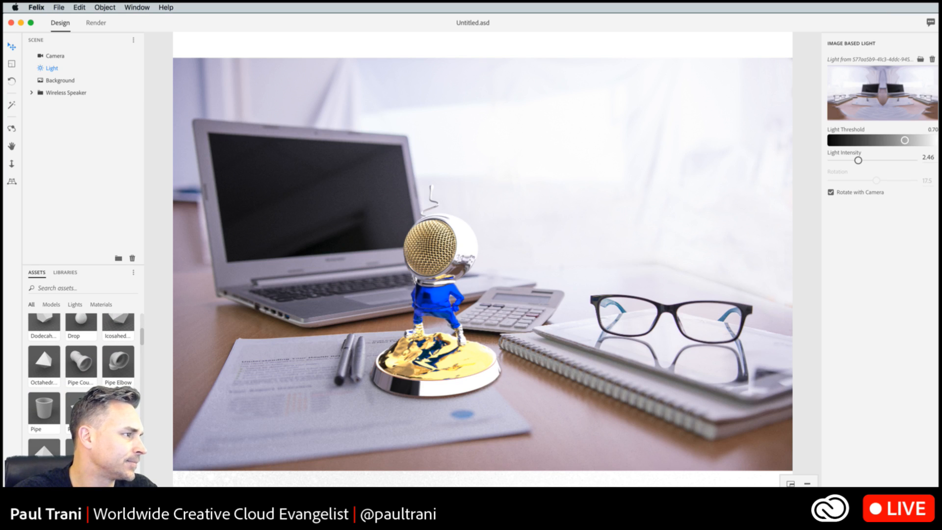
scroll(81, 368, "up", 1)
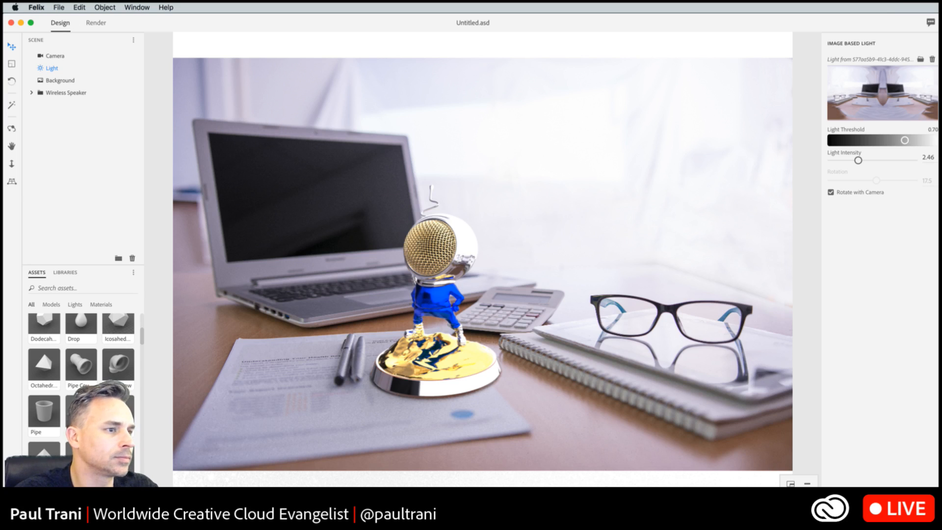
- Compare the render preview hidden, at full-canvas size and as a small inset, finishing with the inset shown
left_click(790, 483)
left_click(807, 483)
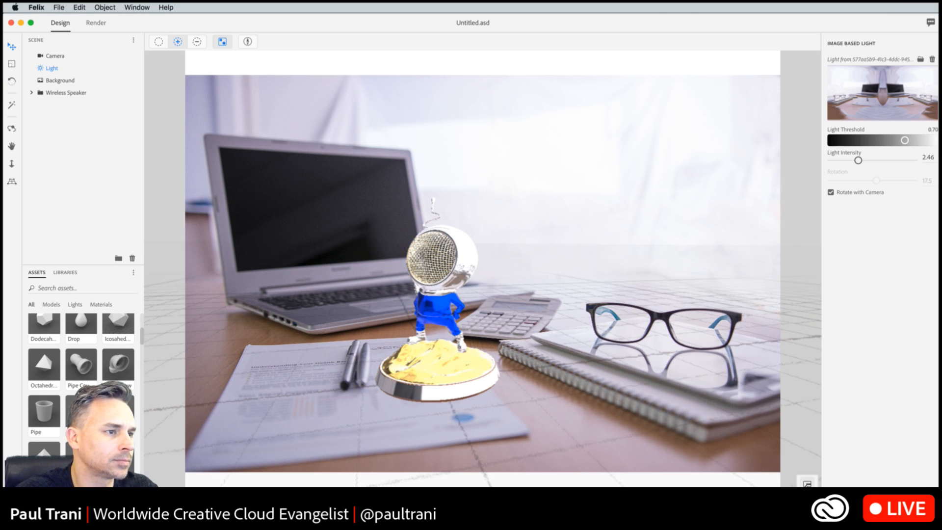
left_click(807, 484)
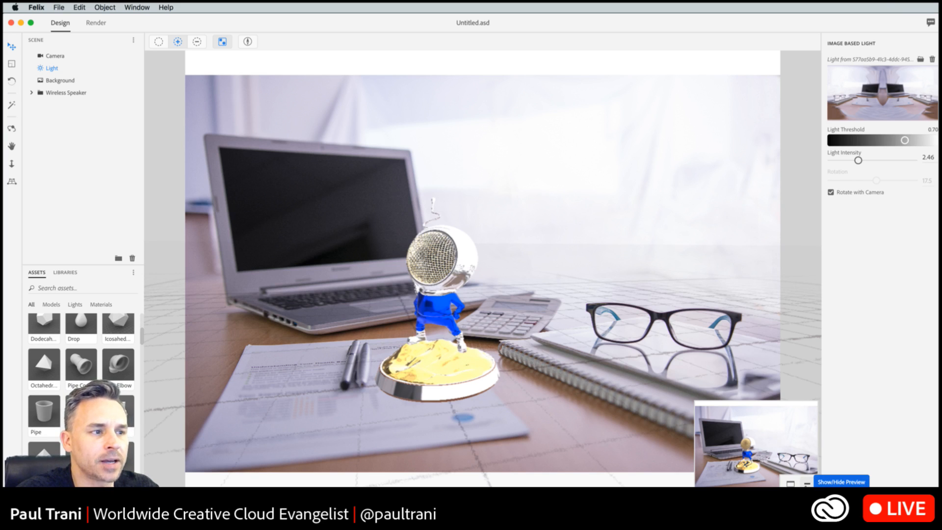
left_click(807, 484)
left_click(806, 484)
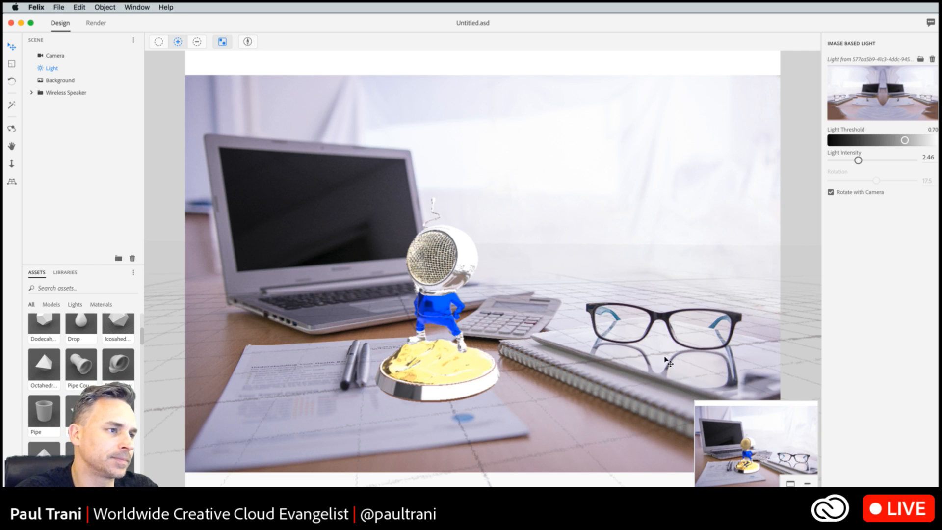
left_click(790, 484)
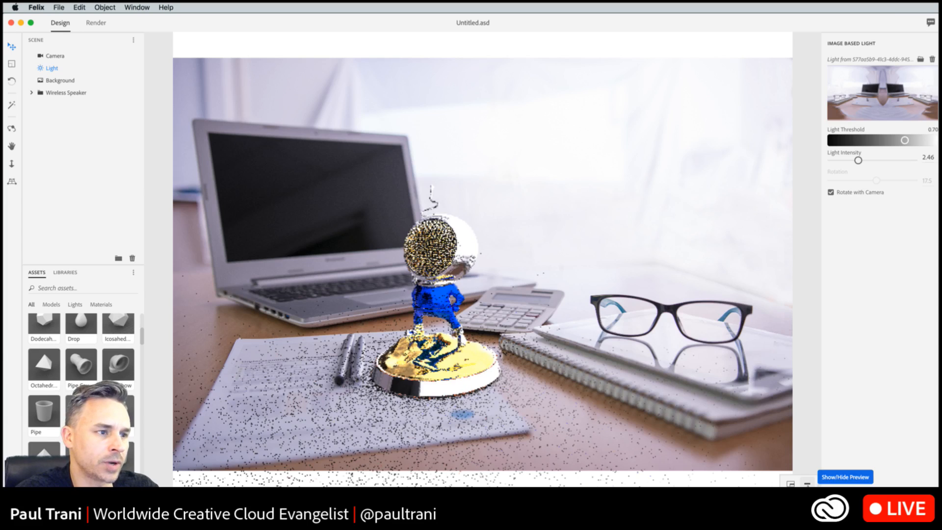
left_click(807, 484)
left_click(807, 483)
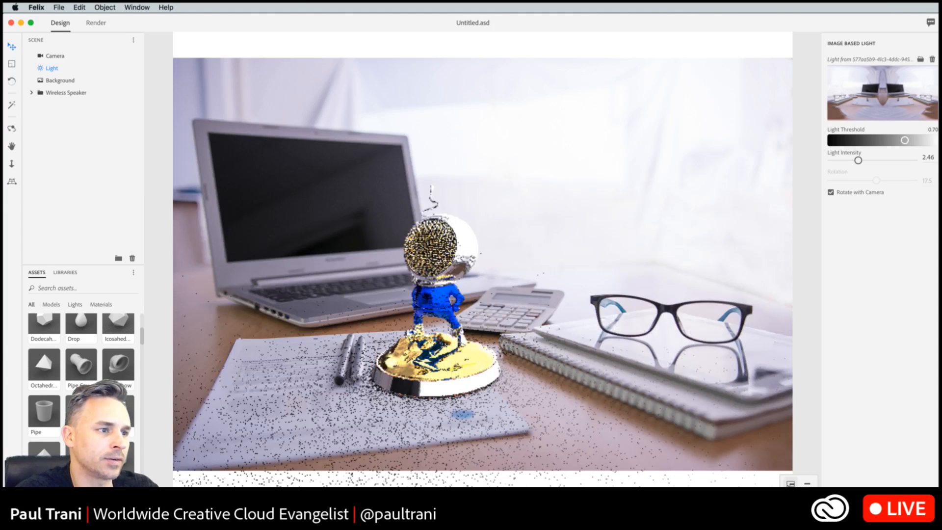
left_click(790, 483)
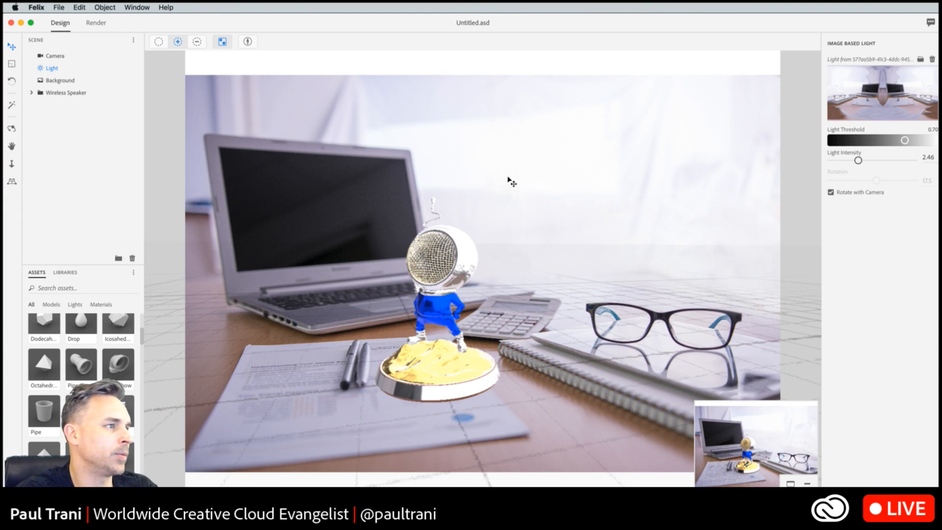
- Expand the Wireless Speaker group, select its blue body part and show the Metal Anodized Blue Preset Material properties
left_click(12, 47)
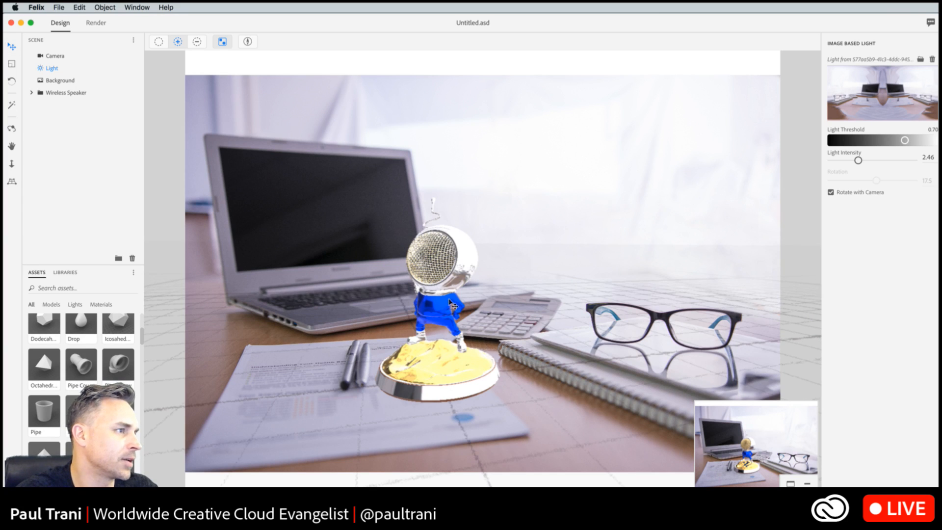
left_click(428, 275)
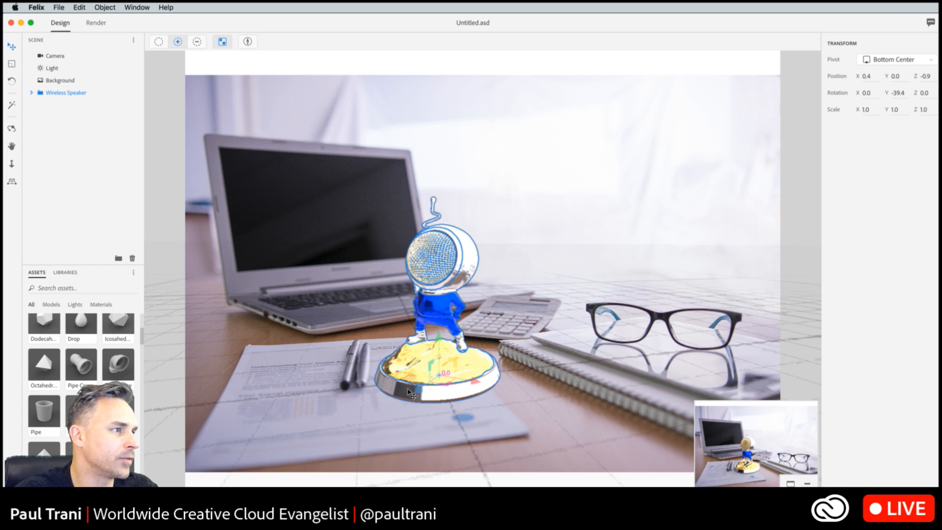
left_click(31, 93)
left_click(54, 105)
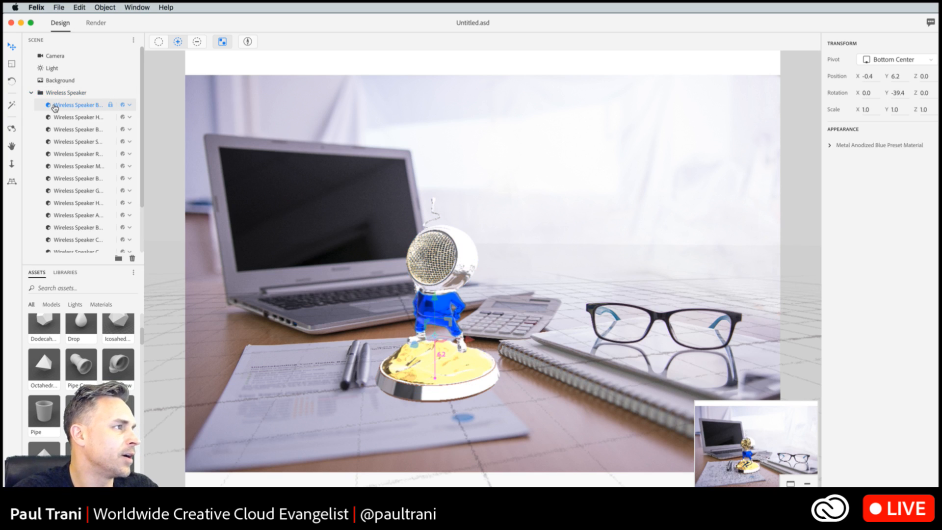
left_click(830, 147)
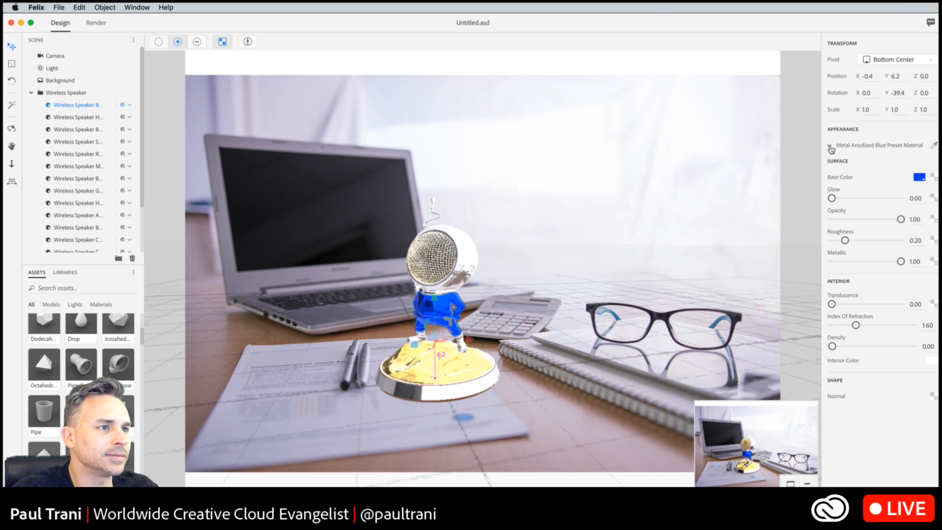
- Select the first few Wireless Speaker parts in turn to compare the material assigned to each
left_click(52, 117)
left_click(56, 141)
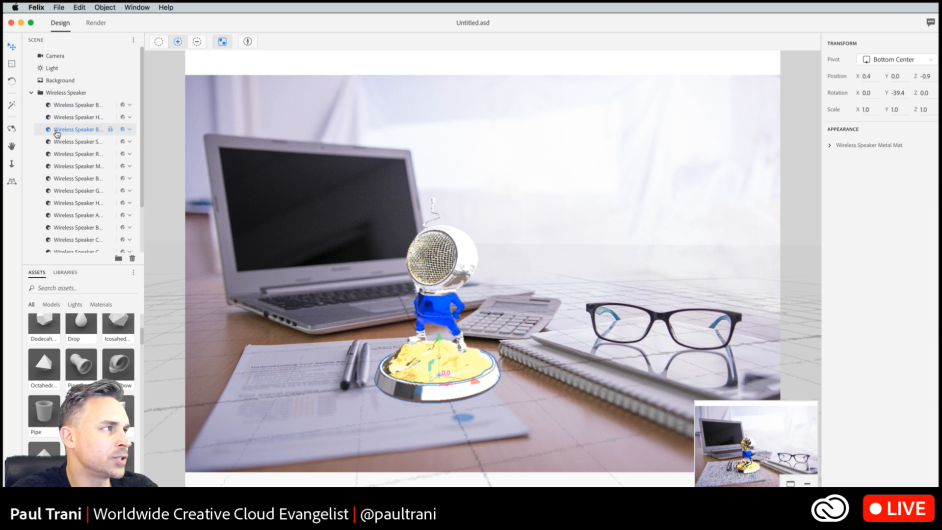
left_click(59, 109)
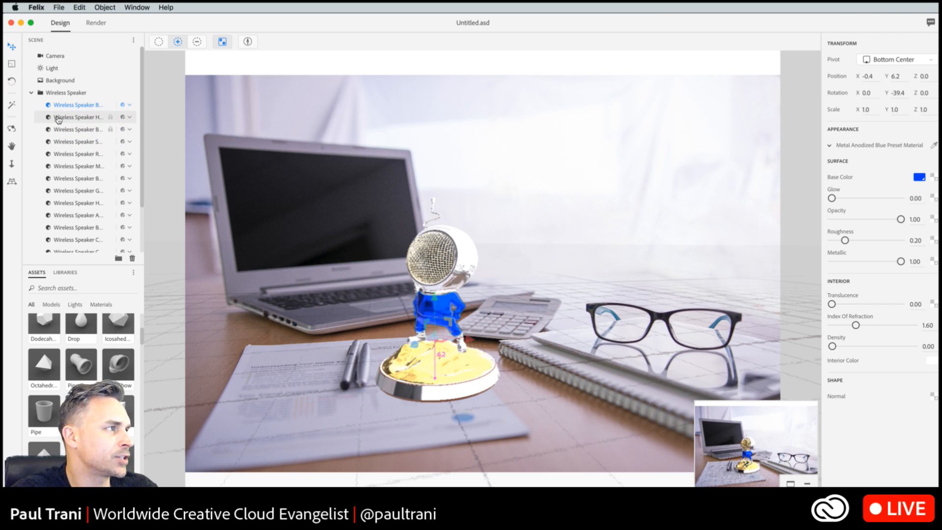
left_click(58, 120)
left_click(59, 110)
left_click(59, 120)
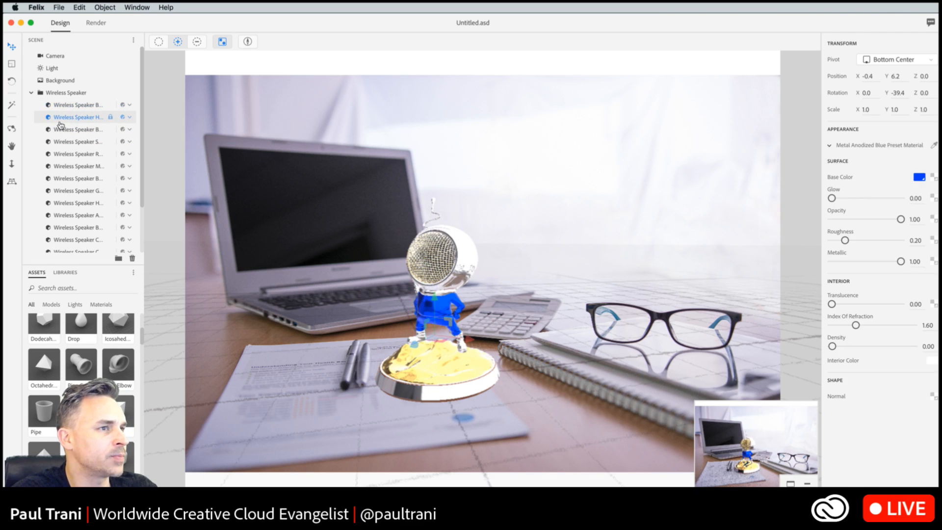
- Select the speaker's base and examine the properties of its Wireless Speaker Wood Mat and Metal Material 4
left_click(60, 130)
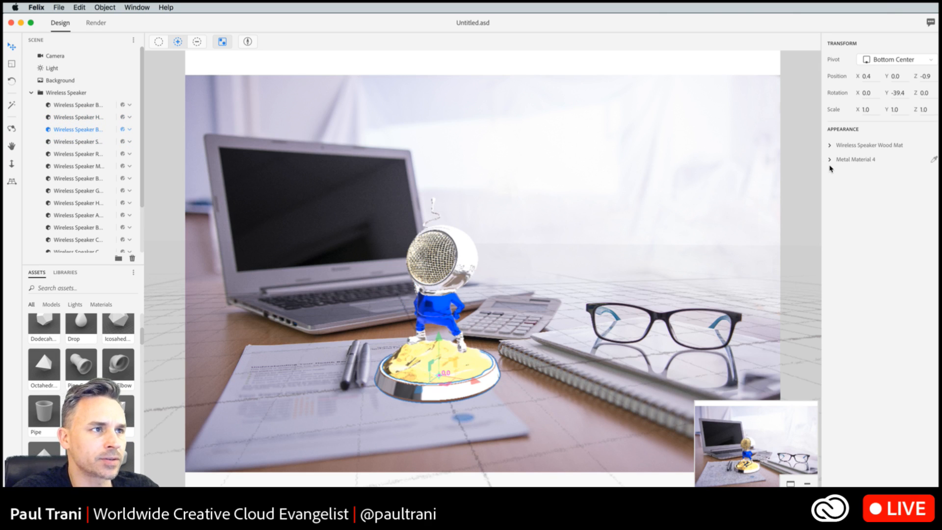
left_click(830, 146)
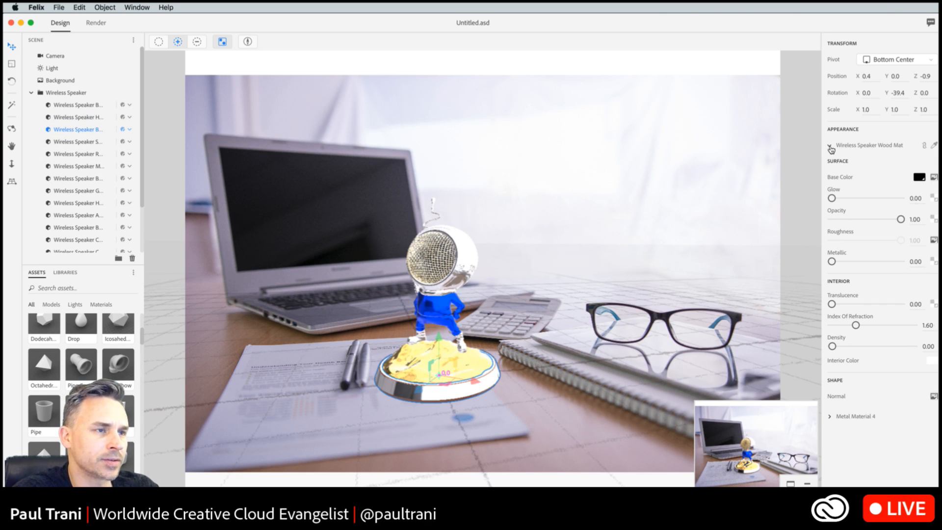
left_click(829, 147)
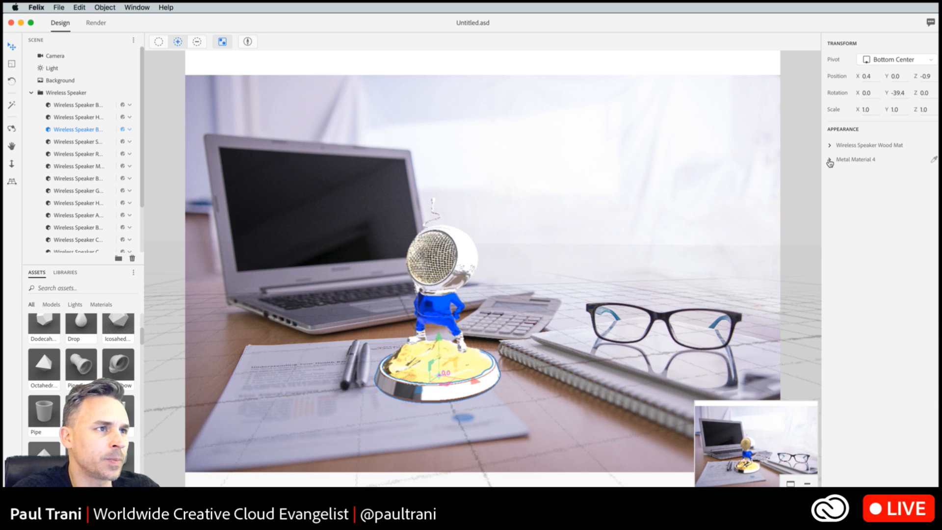
left_click(830, 160)
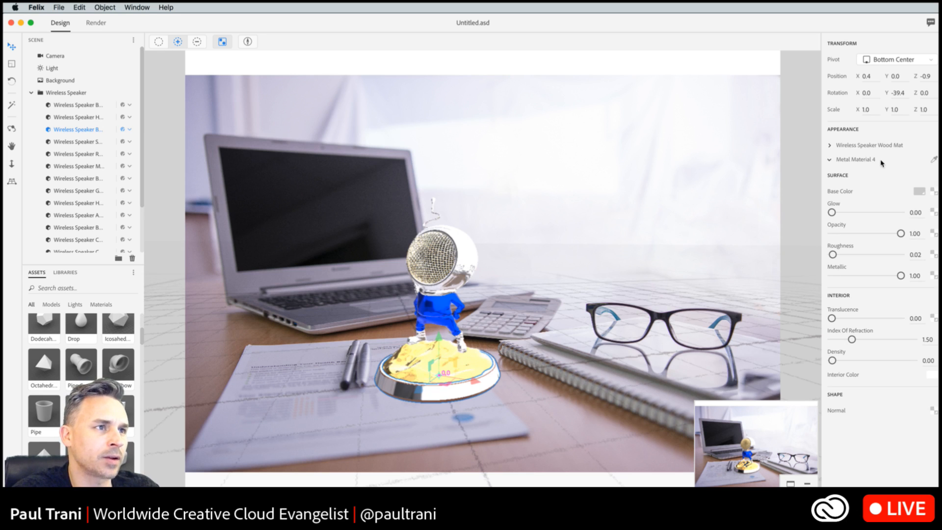
- Collapse the base's material and the Wireless Speaker group, and review the properties of the scene's Camera, Light, Background and speaker group
left_click(829, 159)
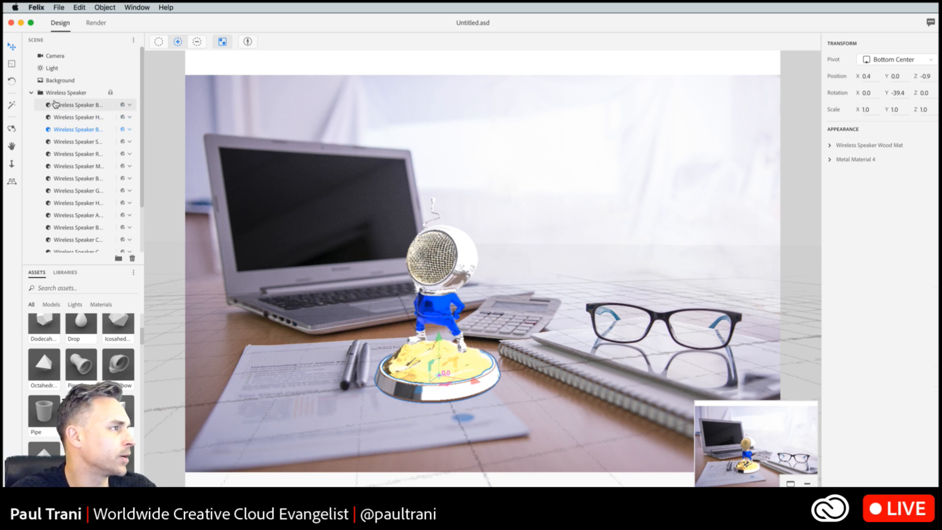
left_click(31, 92)
left_click(45, 70)
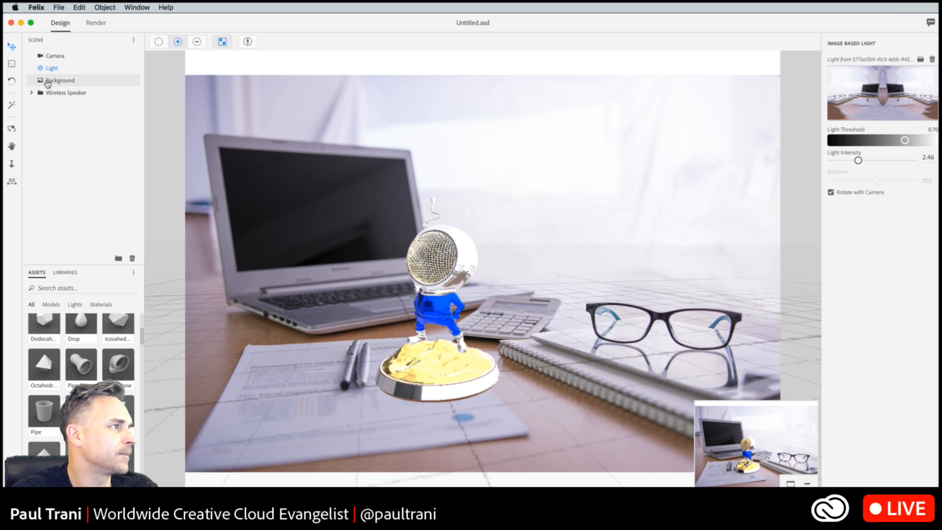
left_click(48, 83)
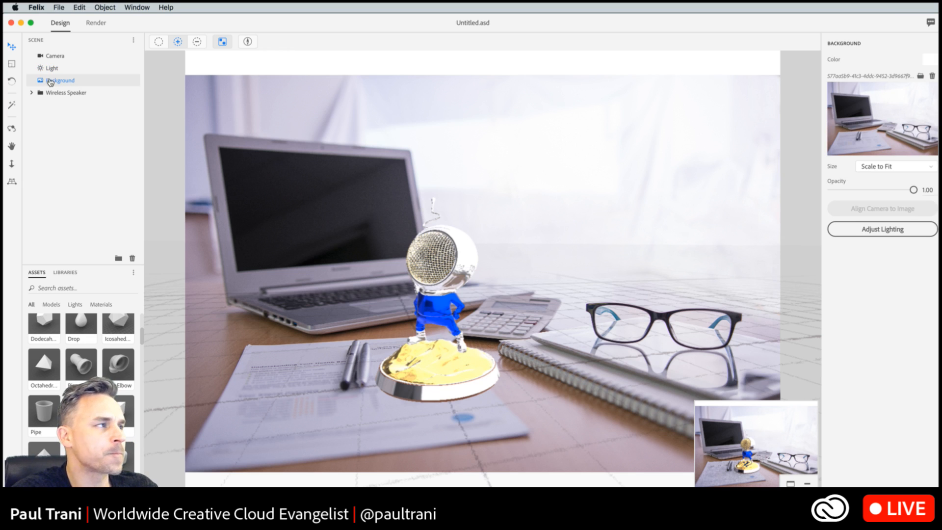
left_click(49, 58)
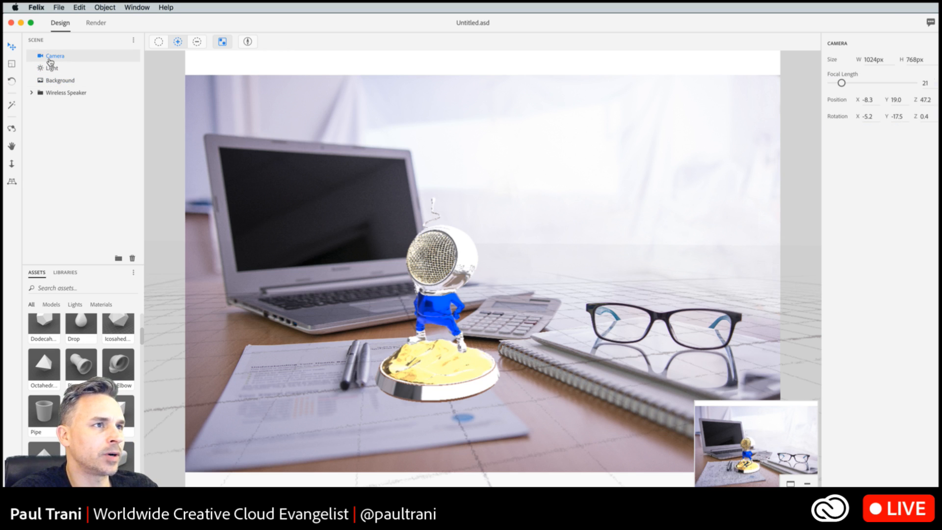
left_click(51, 67)
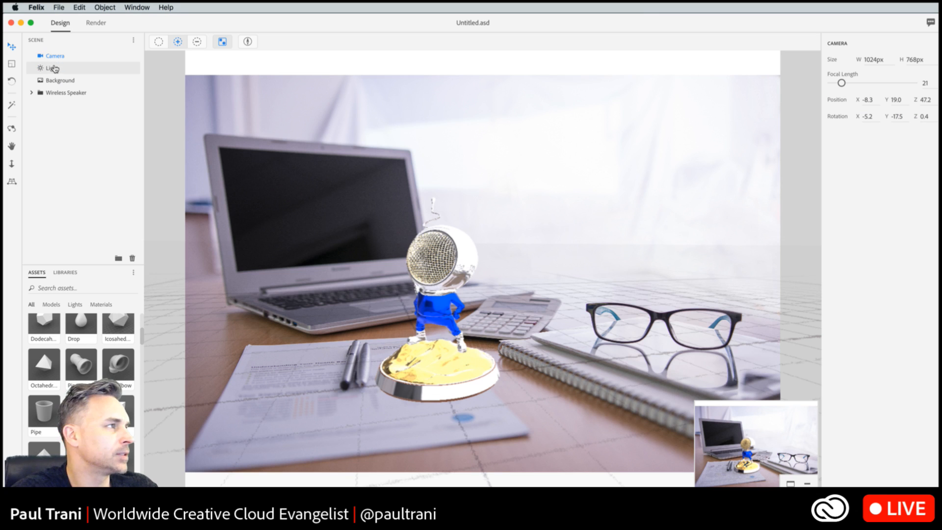
left_click(52, 82)
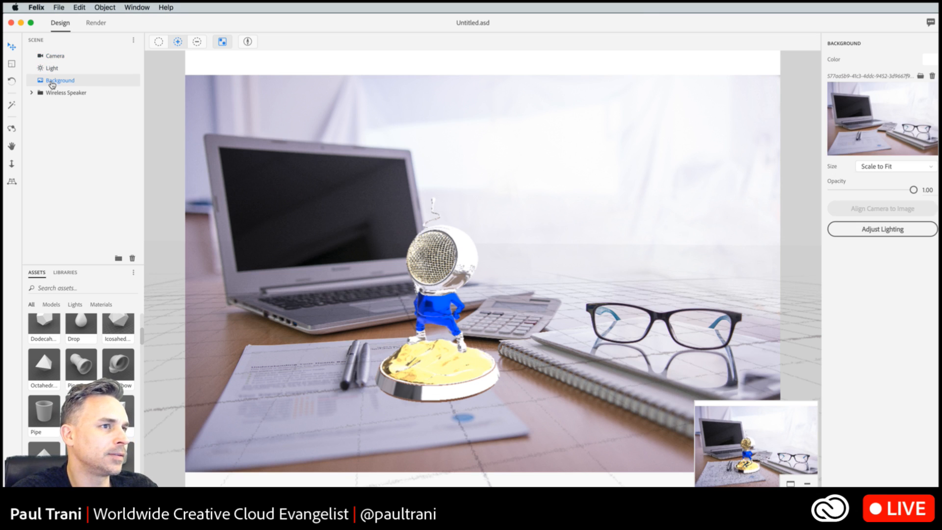
left_click(52, 94)
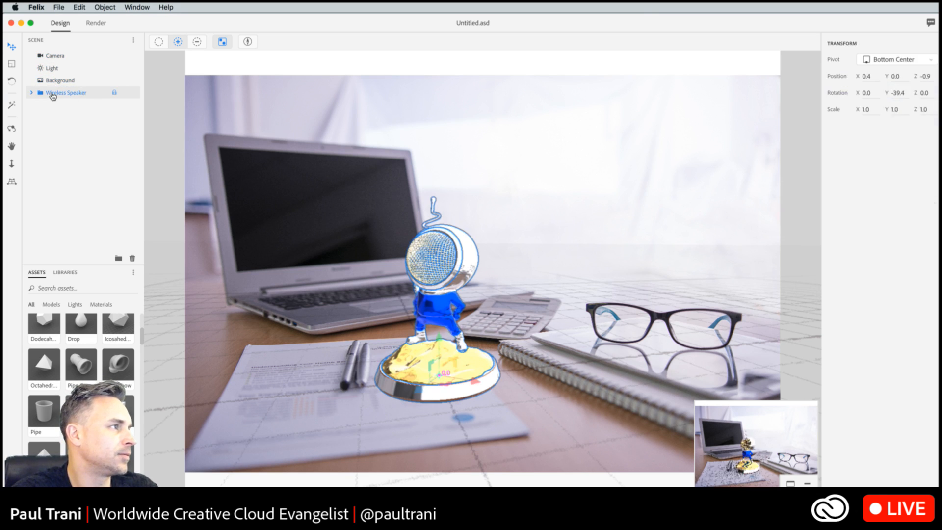
left_click(51, 57)
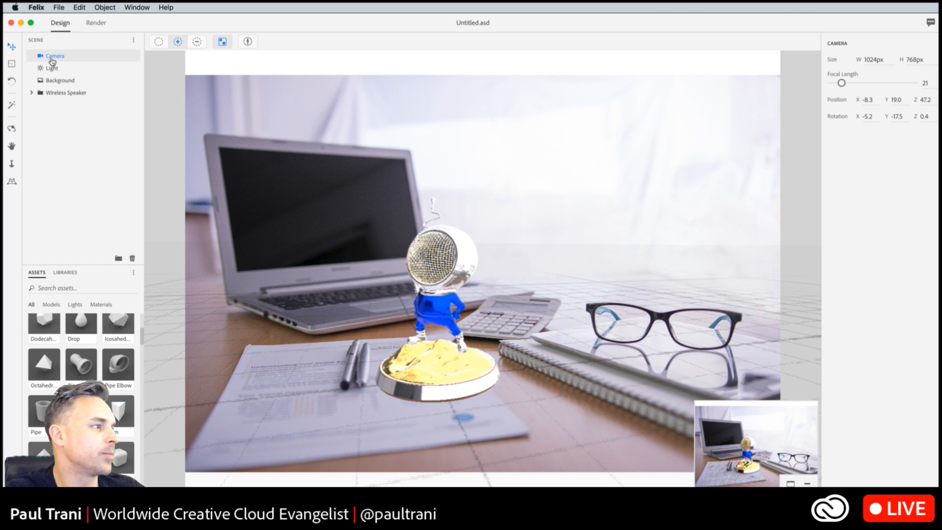
- Add a Plane beneath the speaker and scale it to about X 9.6, Y 2.7, Z 8.8 to cover the desk area
left_click_drag(118, 411, 458, 380)
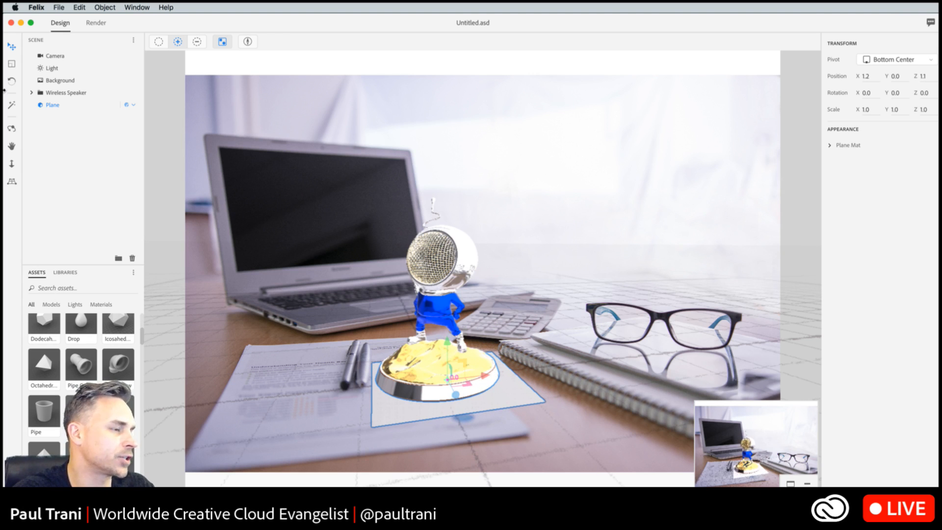
left_click(12, 64)
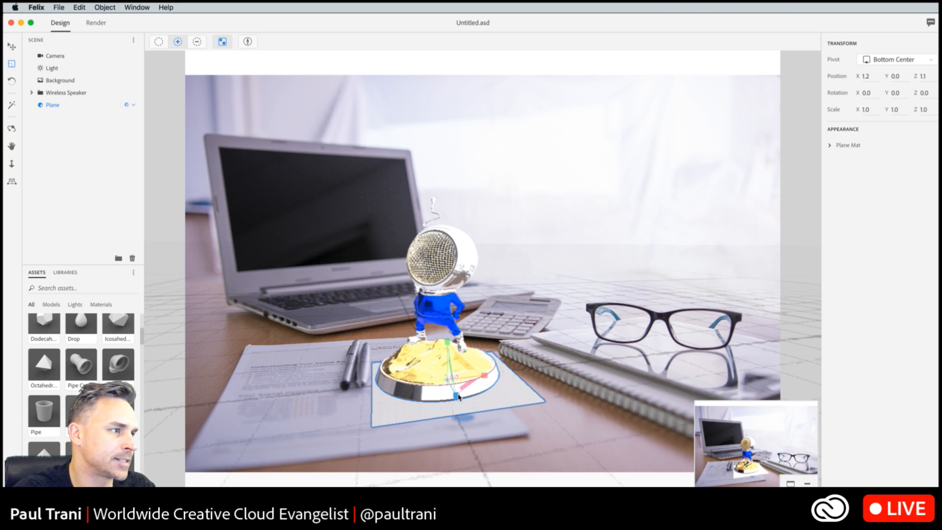
left_click_drag(456, 395, 476, 438)
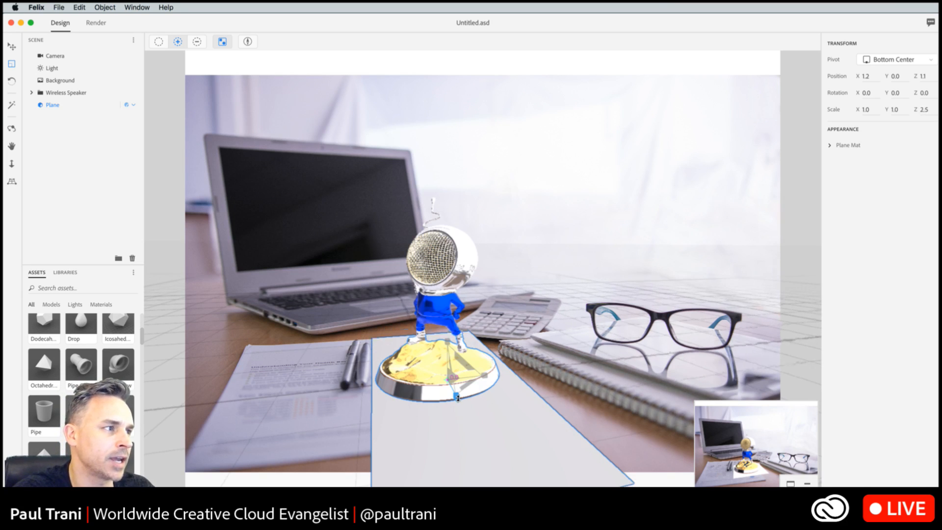
left_click_drag(476, 441, 490, 458)
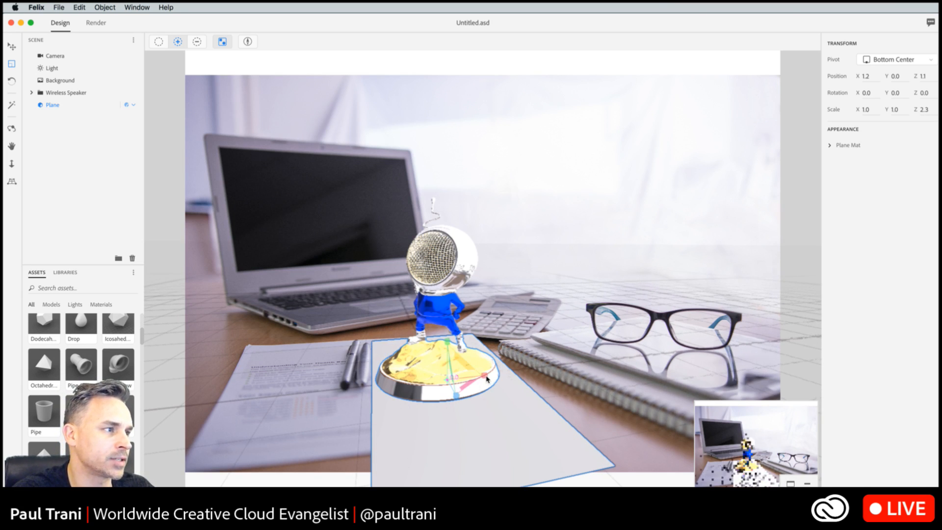
left_click_drag(485, 376, 686, 375)
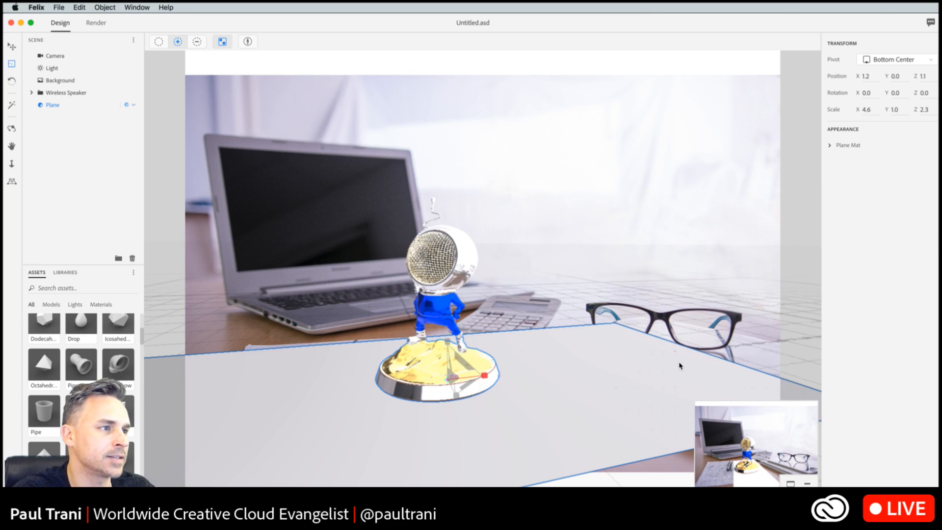
left_click_drag(446, 341, 366, 214)
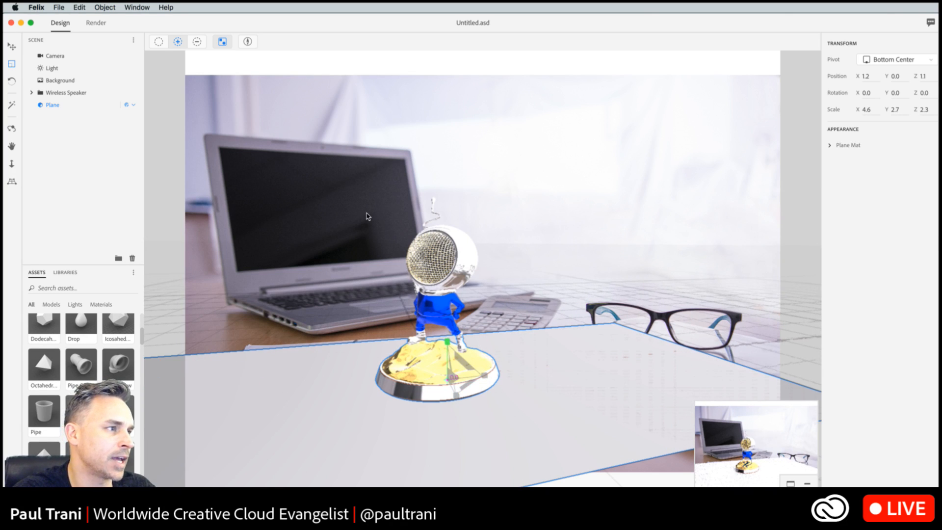
left_click_drag(457, 395, 591, 527)
left_click_drag(485, 375, 553, 376)
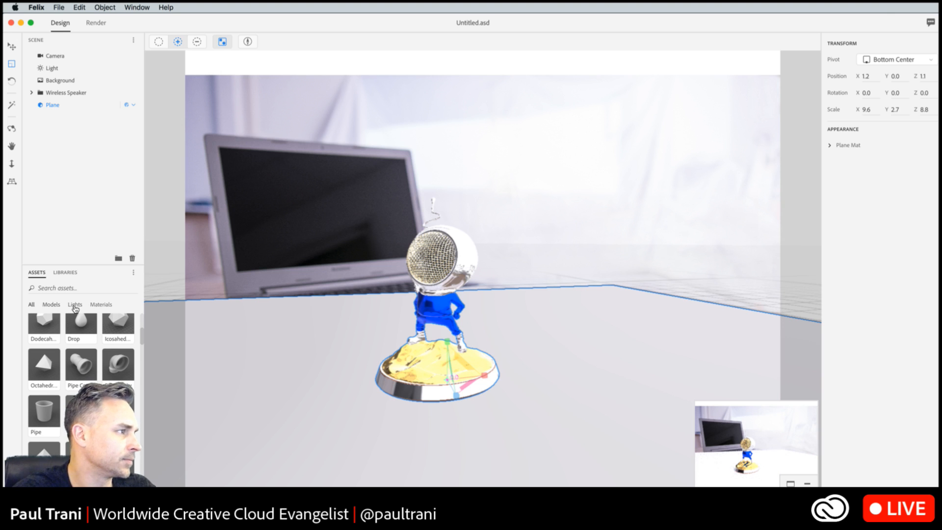
- Apply the Glass material to the plane and show the render preview at full-canvas size
left_click(103, 305)
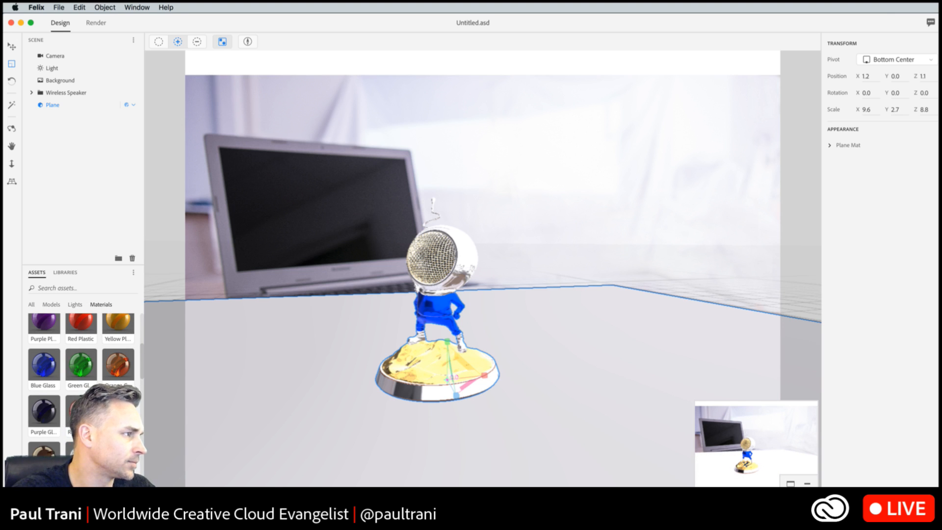
scroll(81, 373, "up", 5)
left_click_drag(40, 336, 320, 417)
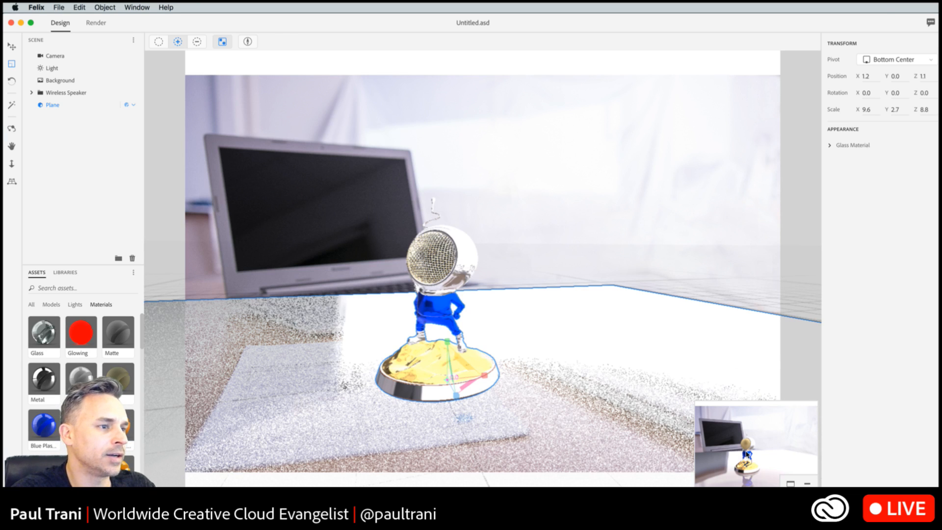
left_click(790, 484)
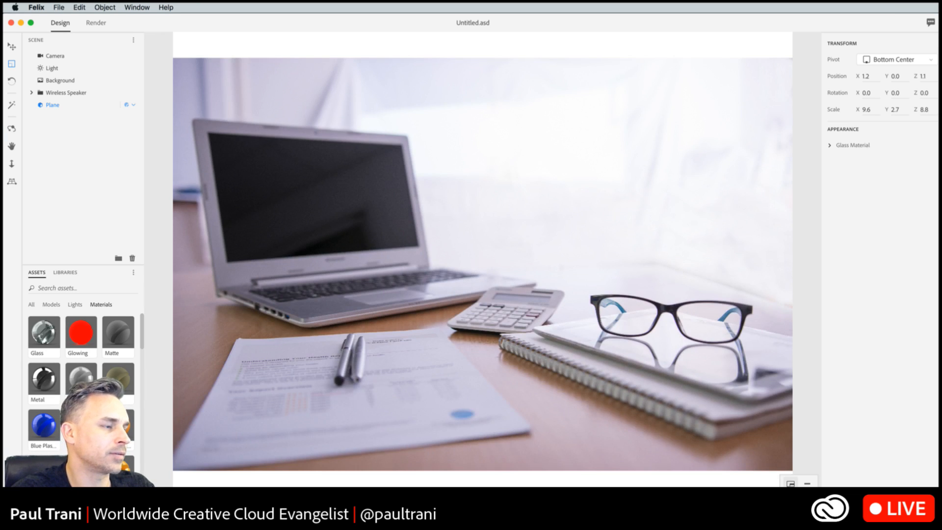
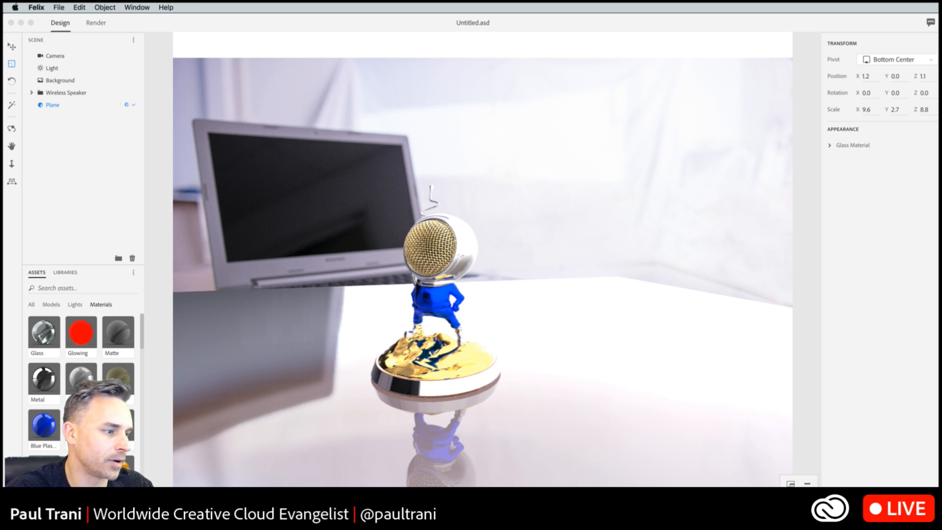
- Switch to Chrome and read through the Project Felix product page down to the Adobe Stock section
key("super+n")
left_click_drag(781, 199, 938, 210)
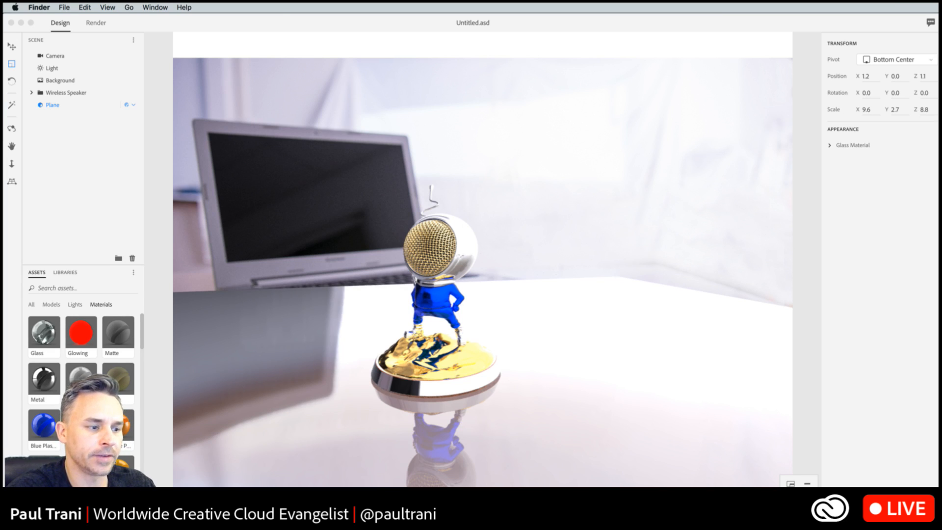
key("super+Tab")
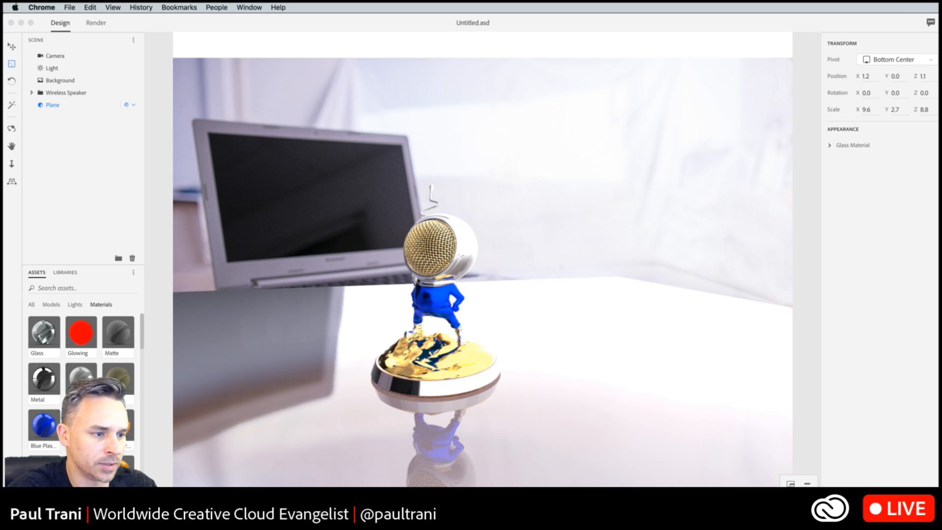
left_click(684, 515)
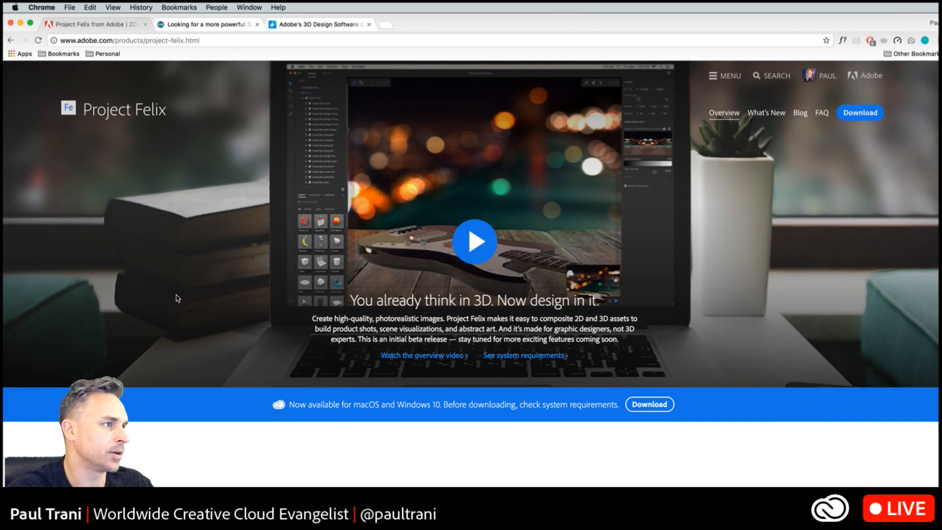
scroll(349, 325, "down", 10)
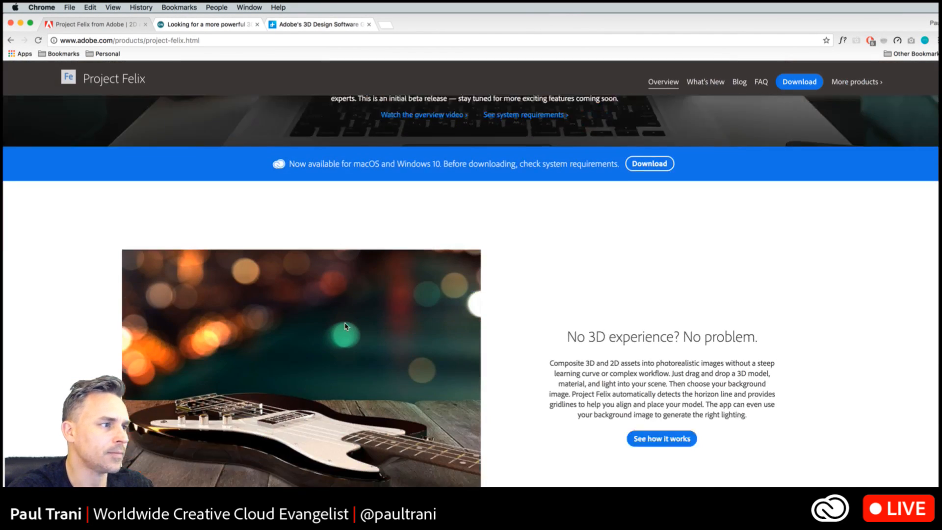
scroll(345, 326, "down", 8)
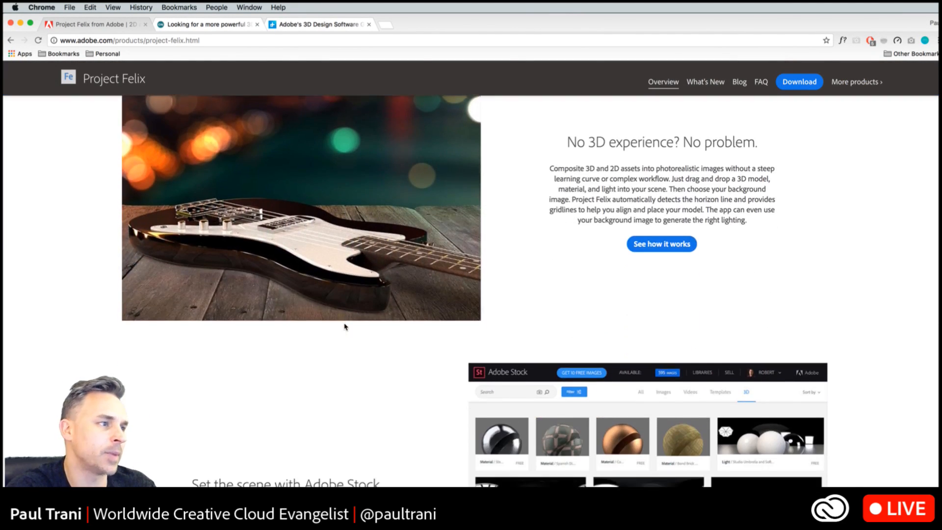
scroll(345, 327, "up", 3)
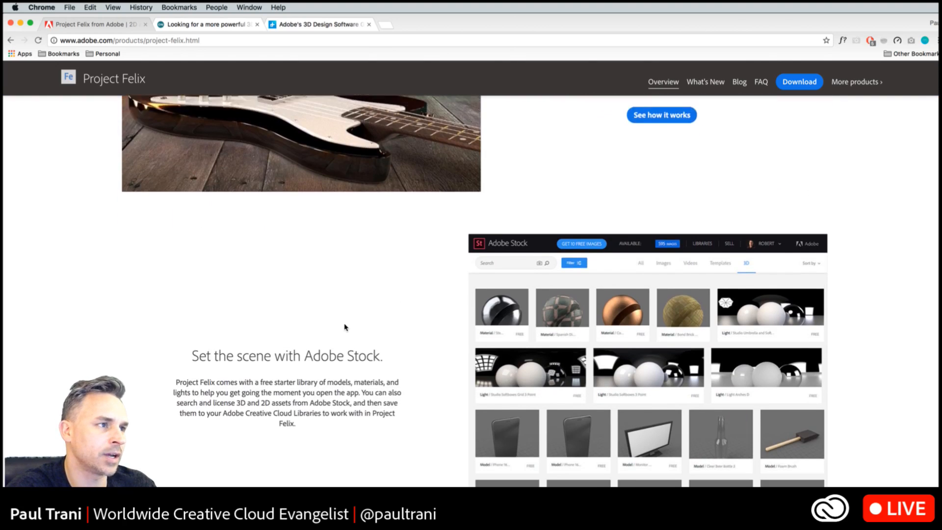
scroll(345, 329, "down", 2)
scroll(345, 330, "down", 1)
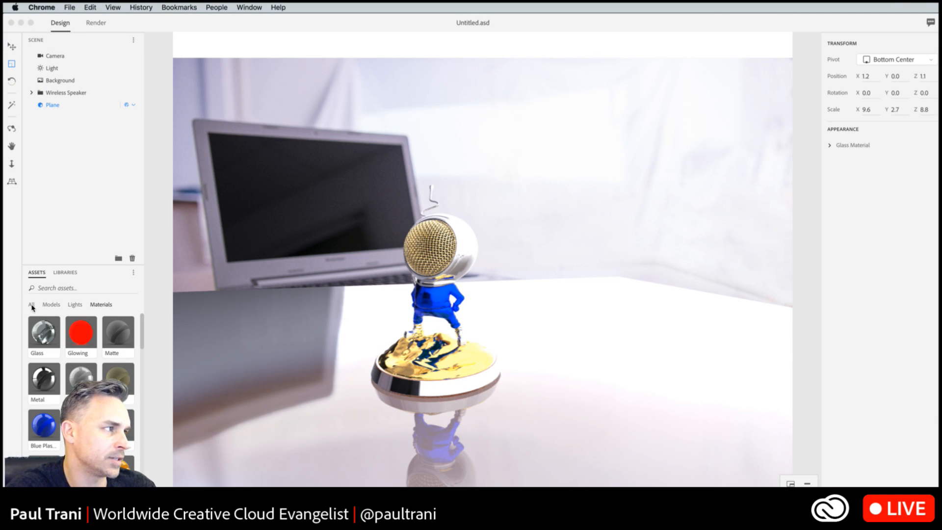
- Return to Project Felix, list all starter assets, and view the Misc library's contents
left_click(31, 306)
left_click(31, 305)
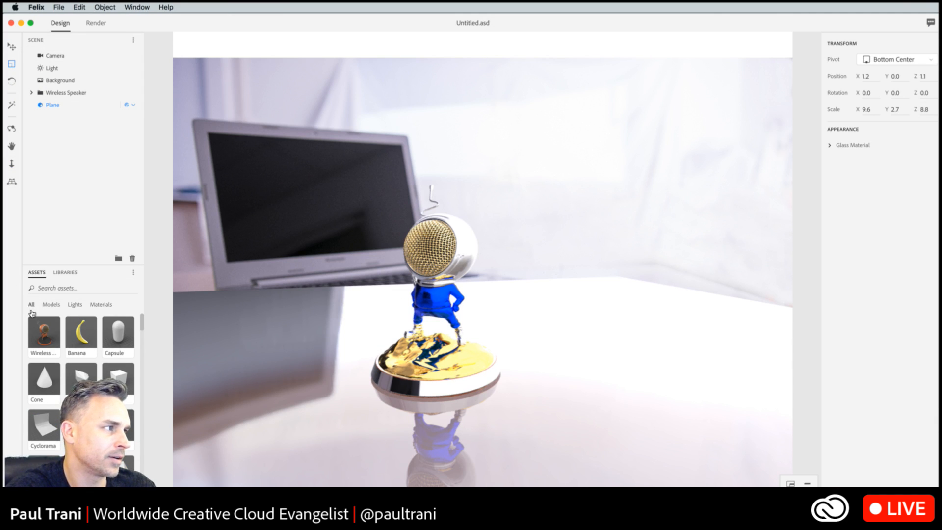
left_click(62, 277)
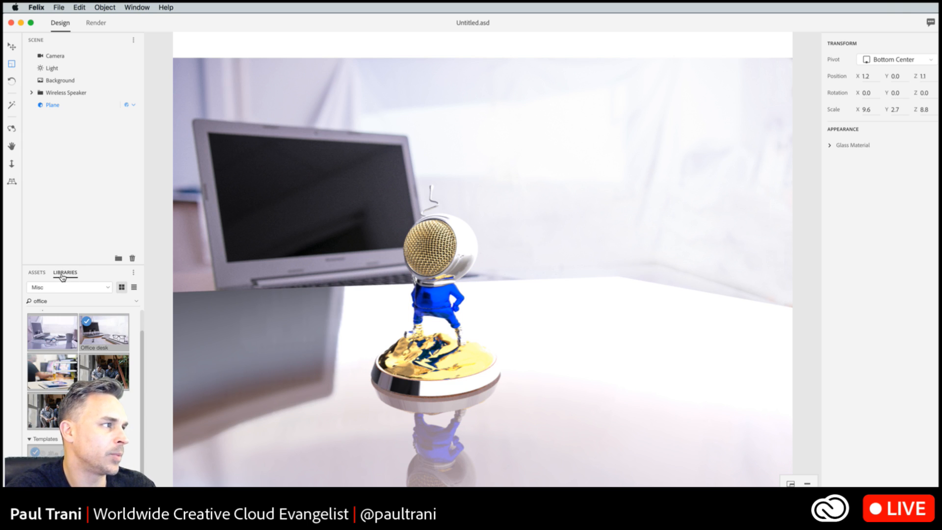
left_click(74, 301)
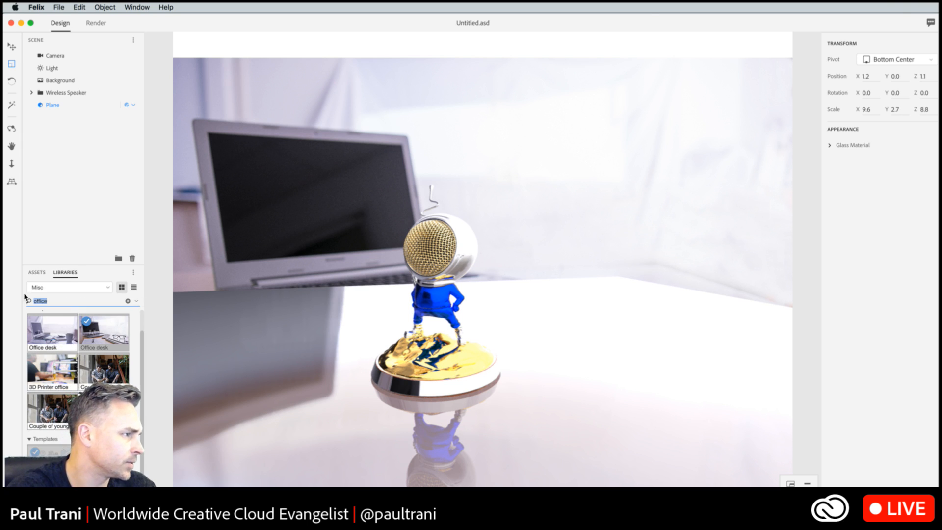
- Search the built-in starter assets for BOTTLE
left_click(35, 274)
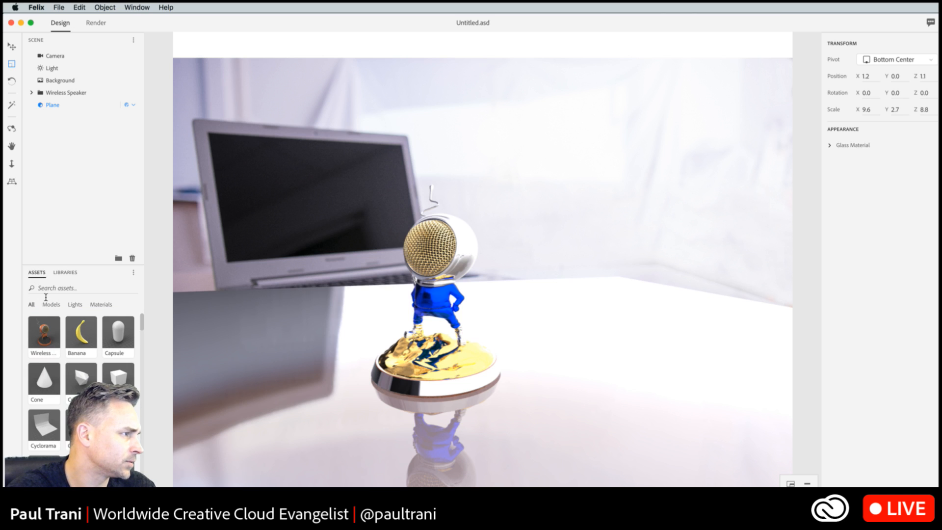
left_click(52, 289)
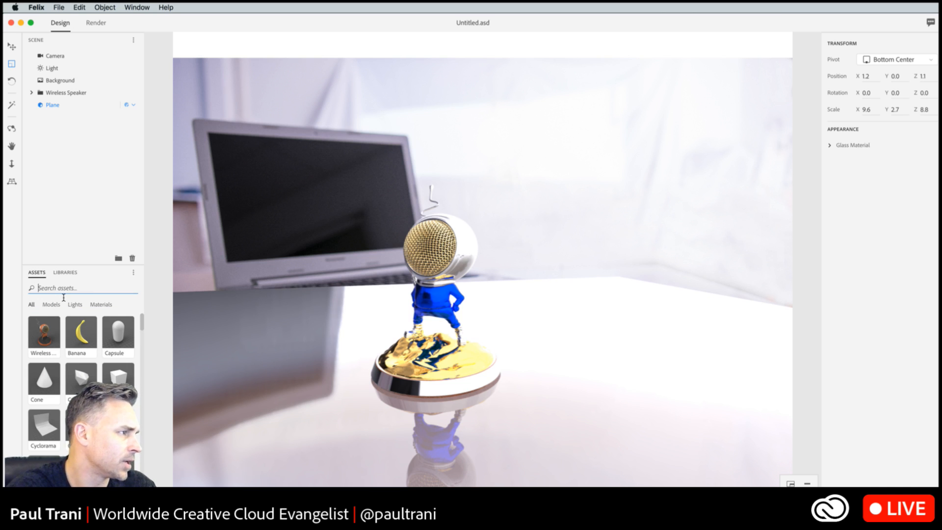
type("BO")
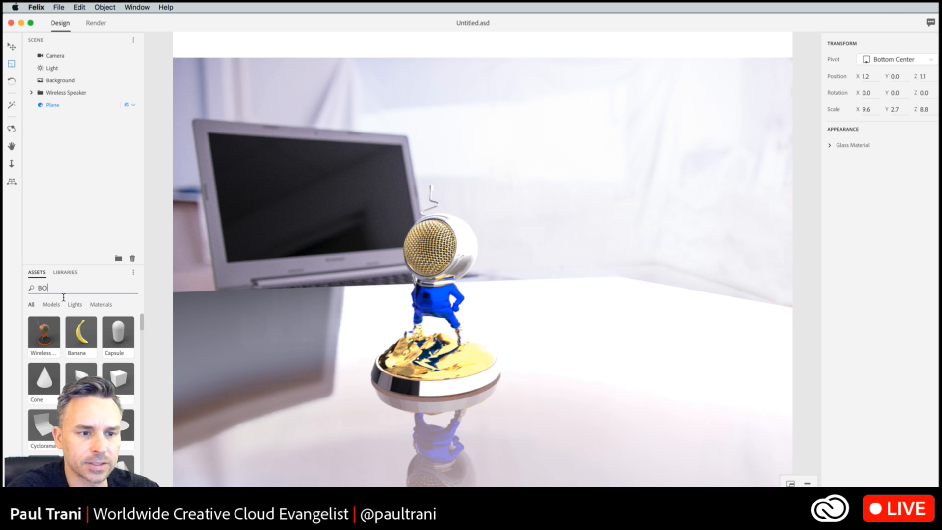
type("TTLE")
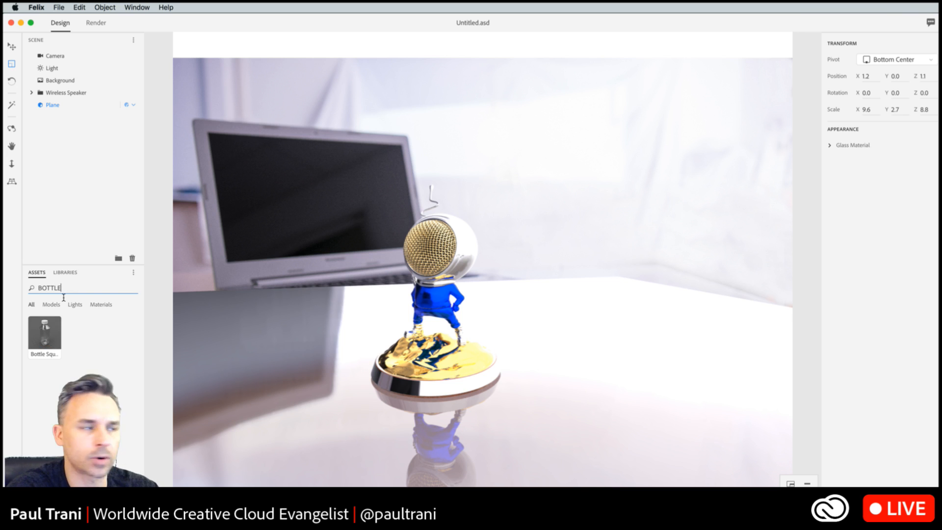
left_click(40, 336)
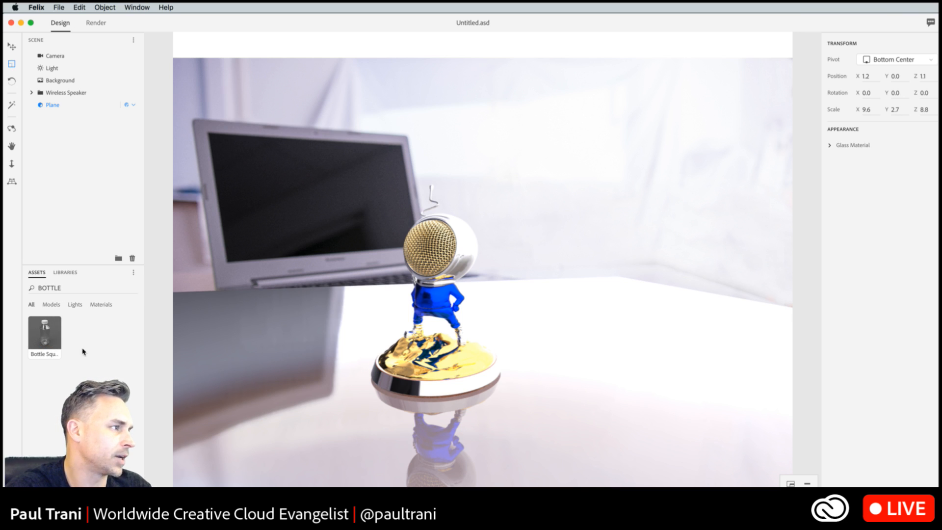
- Switch to Chrome, open stock.adobe.com in a new tab, and move the browser window back into full view
left_click_drag(777, 525, 786, 342)
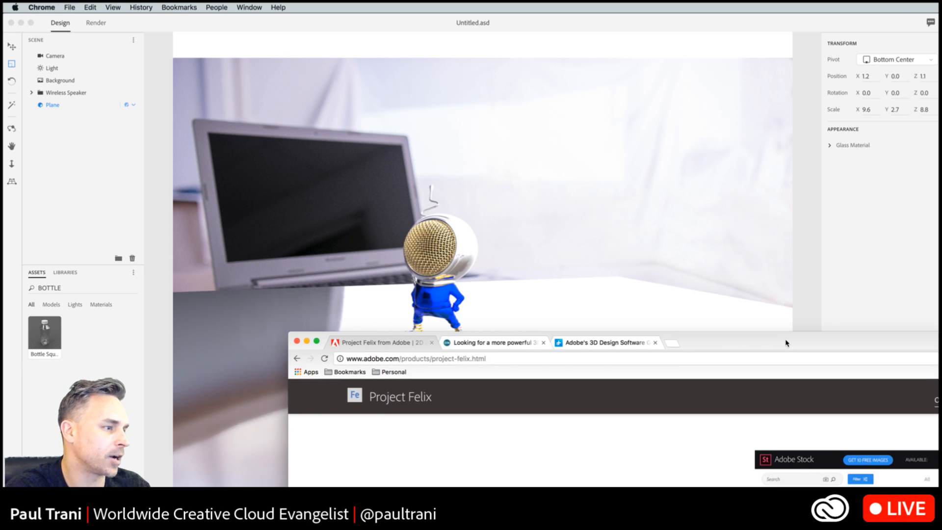
left_click(672, 347)
type("STOCK.adobe.com")
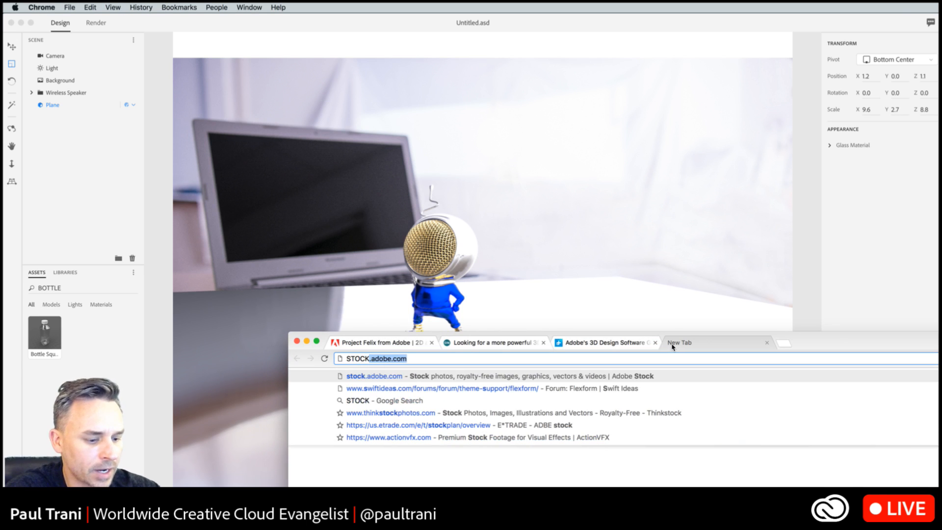
key("Return")
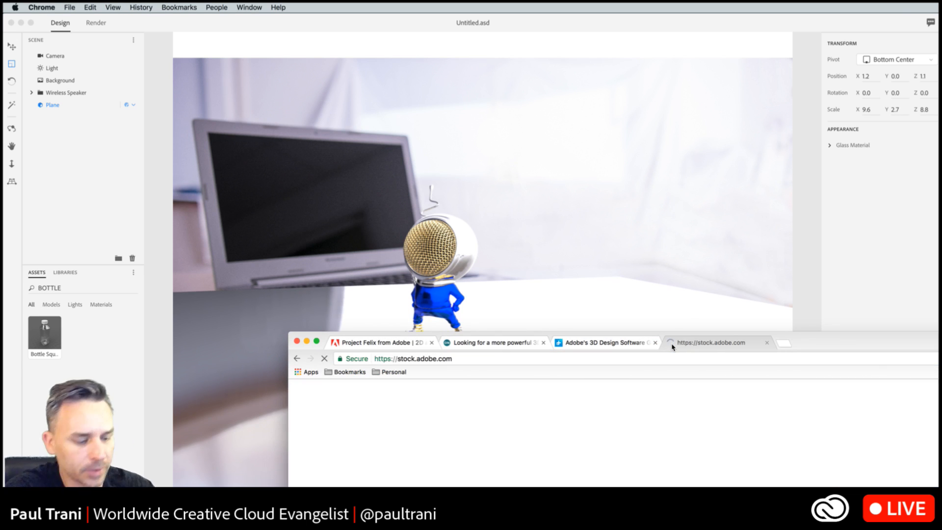
left_click_drag(940, 344, 682, 25)
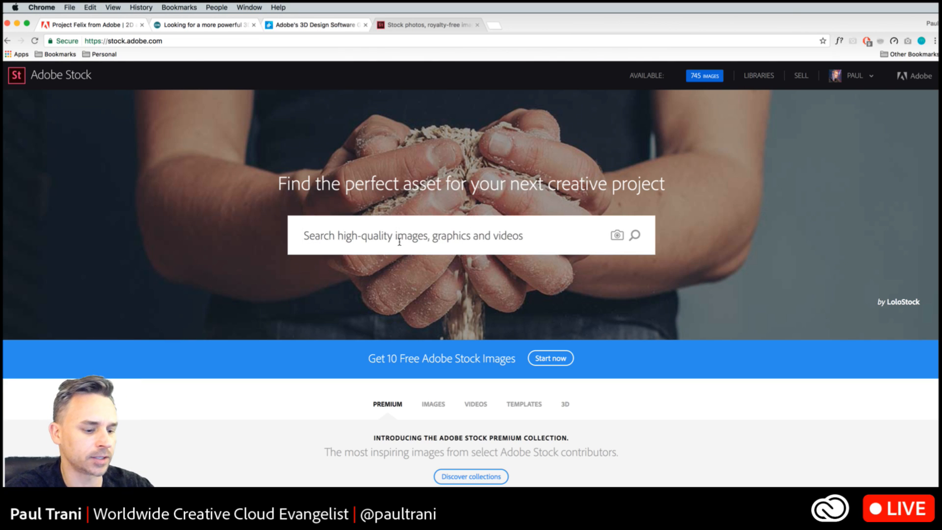
- Search Adobe Stock for bottle and limit the results to 3D assets
type("bottle")
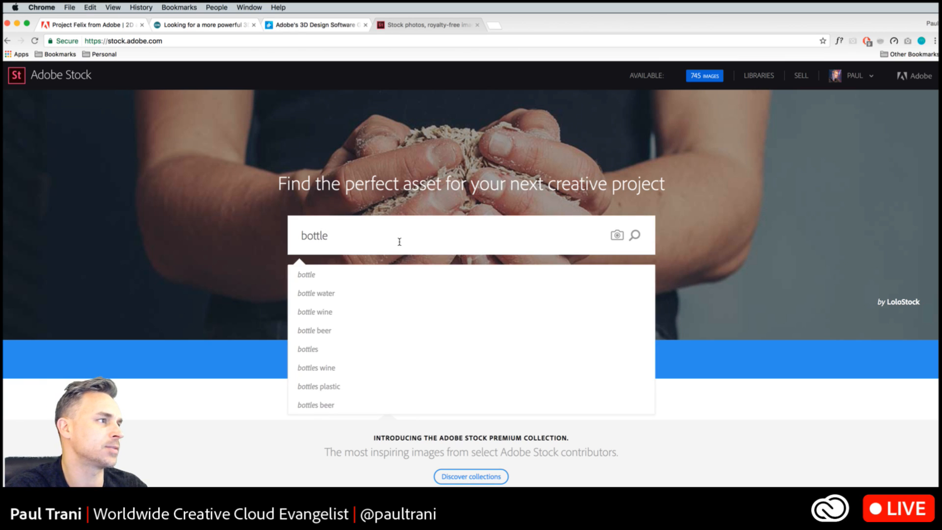
key("Return")
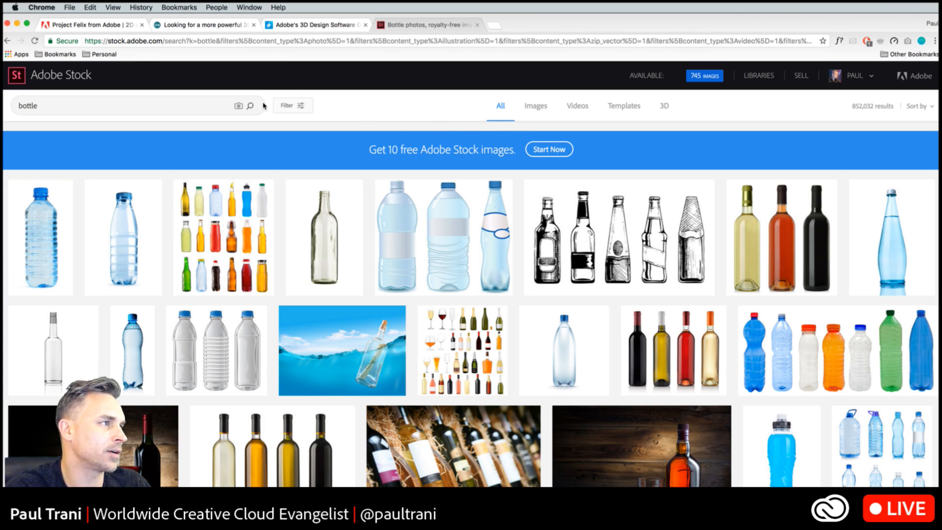
left_click(663, 107)
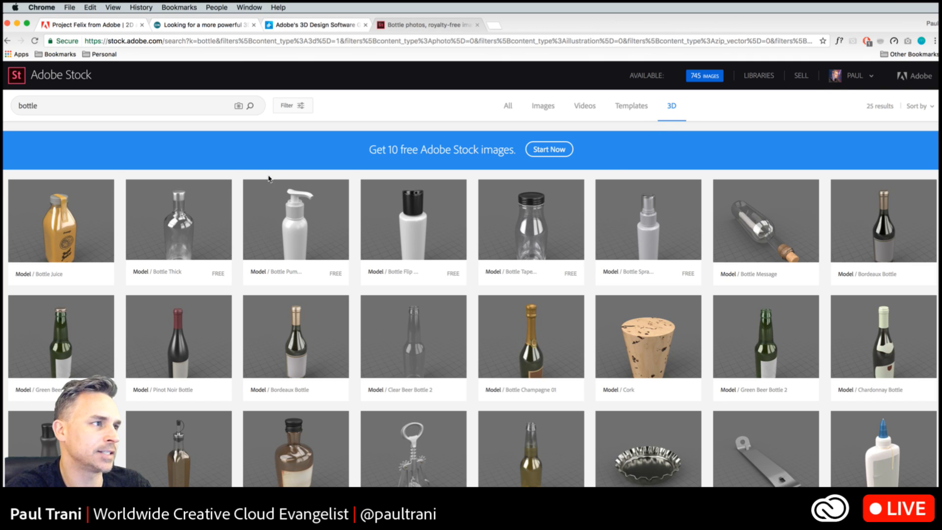
- Browse the 3D bottle models and examine the available price, sub-category and safe search filters
mouse_move(790, 307)
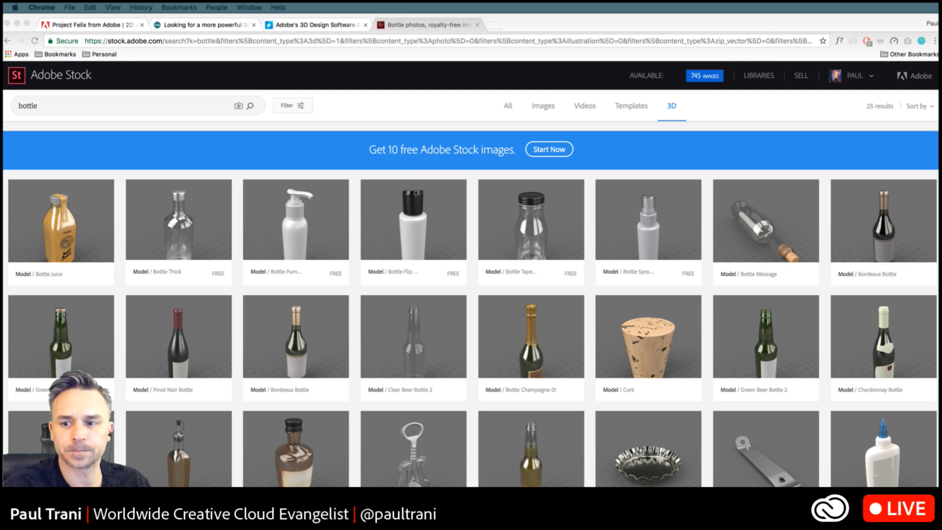
left_click(468, 288)
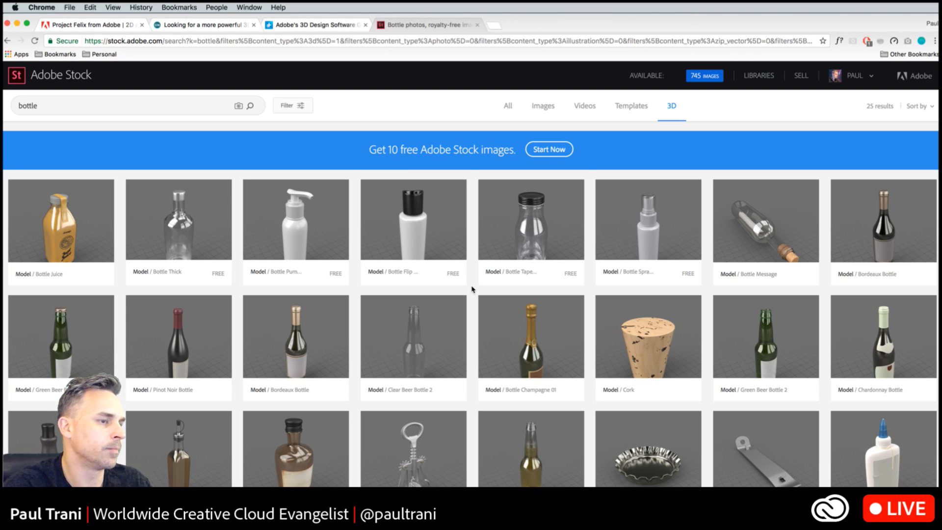
scroll(479, 282, "down", 10)
scroll(477, 287, "up", 10)
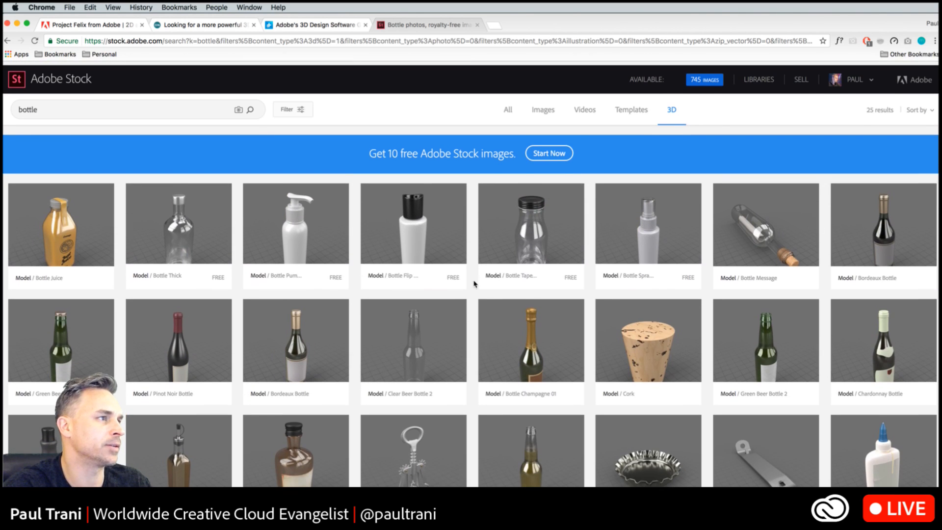
left_click(290, 106)
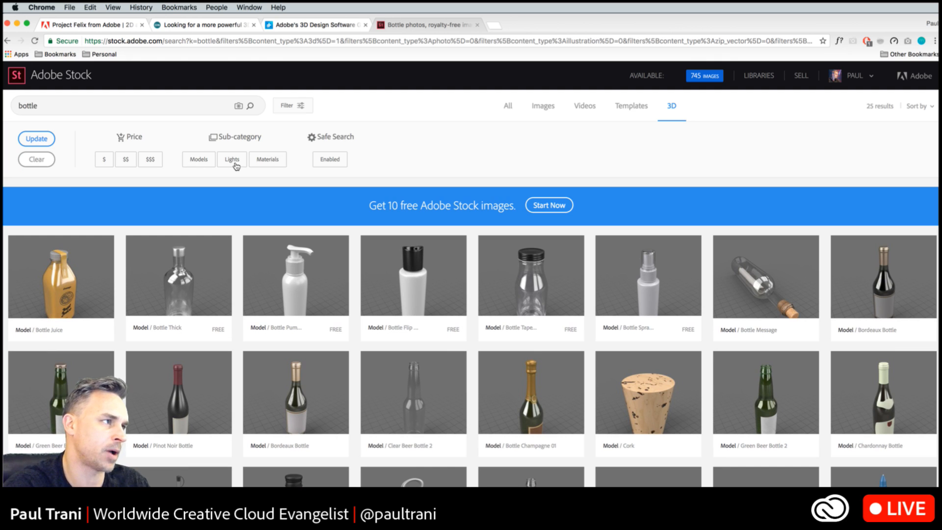
scroll(333, 253, "down", 1)
scroll(333, 253, "down", 3)
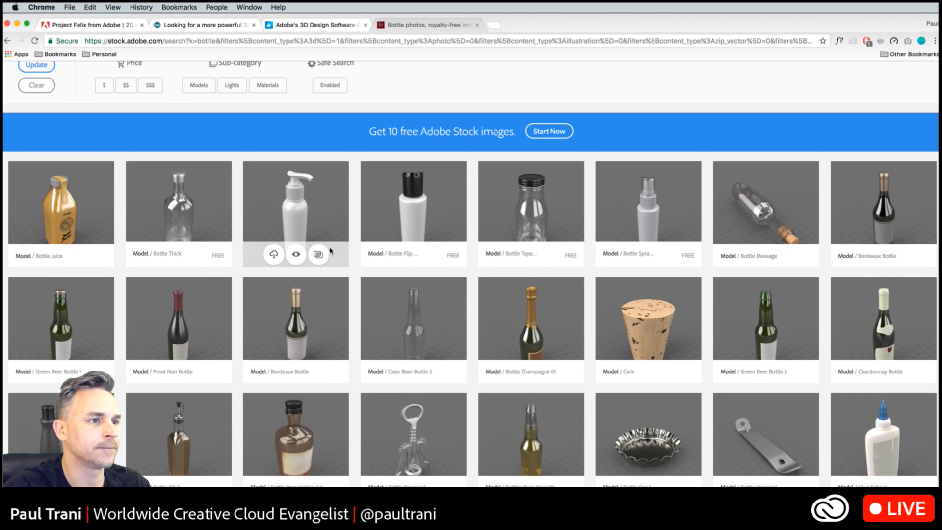
scroll(330, 251, "down", 3)
scroll(330, 252, "up", 5)
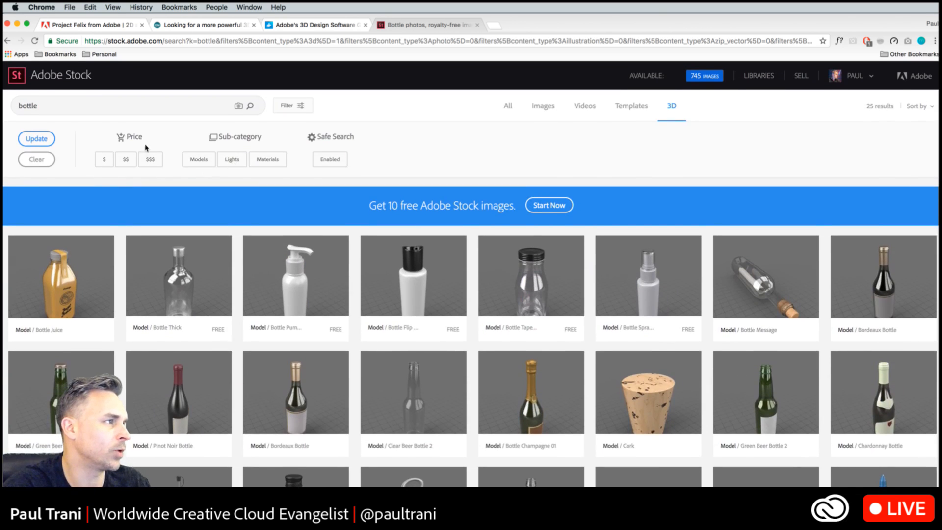
- Clear the search term and rerun the search to list all 3D assets
left_click_drag(55, 107, 4, 103)
key("BackSpace")
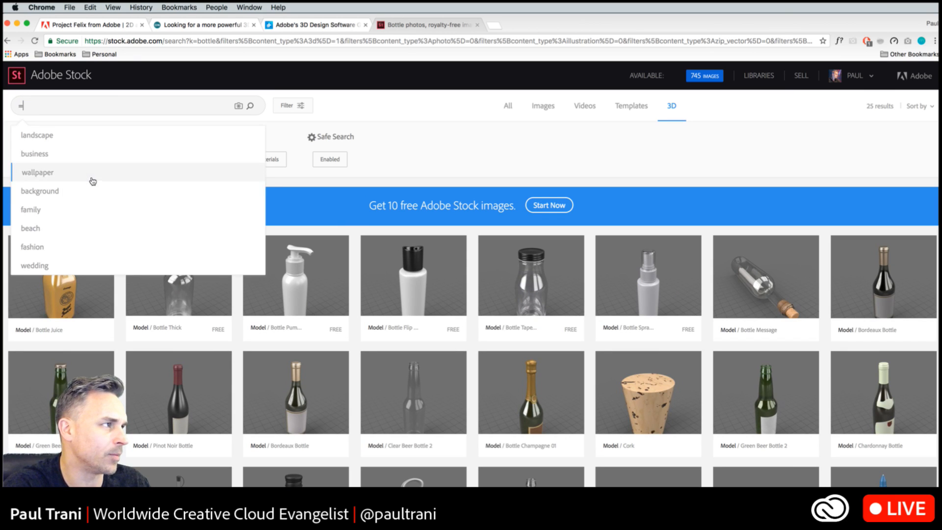
key("Return")
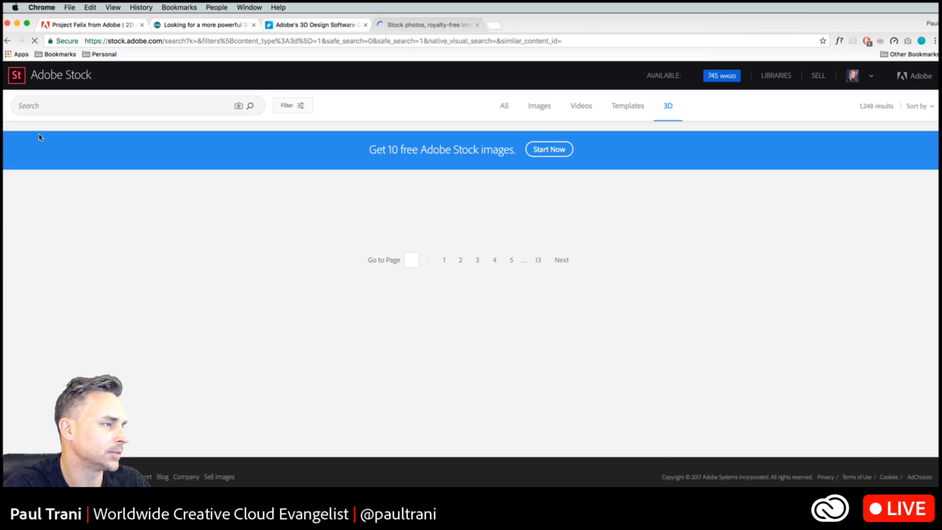
- Find the Halloween Skull 01 model, license and save it to the Misc library, and return to Project Felix
scroll(462, 256, "down", 5)
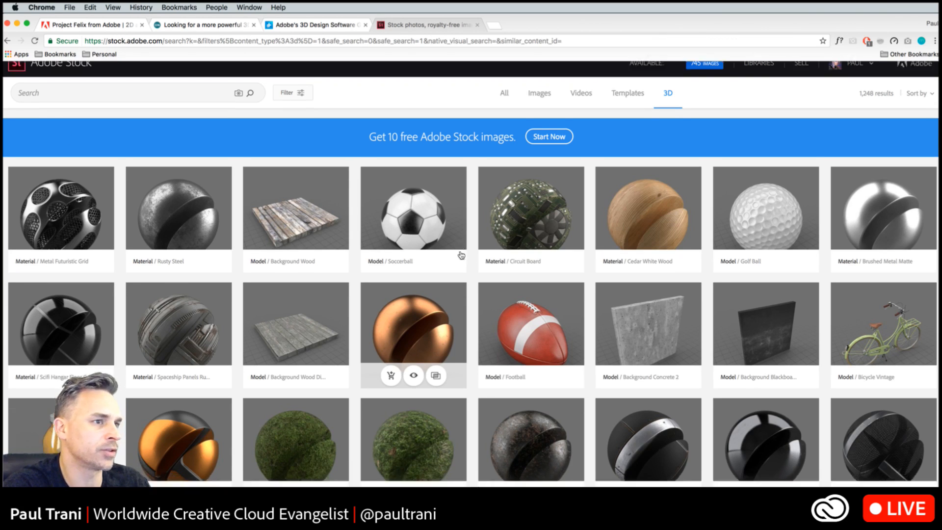
scroll(462, 256, "down", 10)
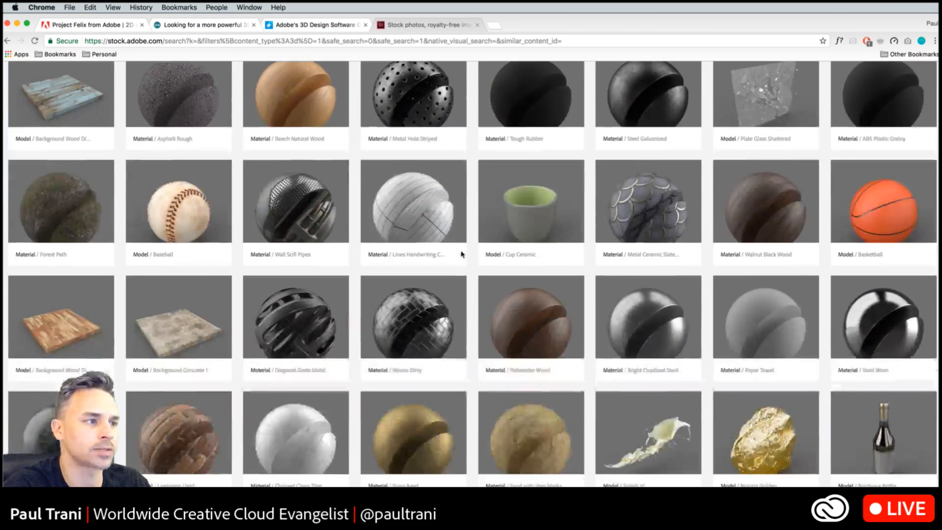
scroll(463, 258, "down", 2)
scroll(463, 257, "up", 2)
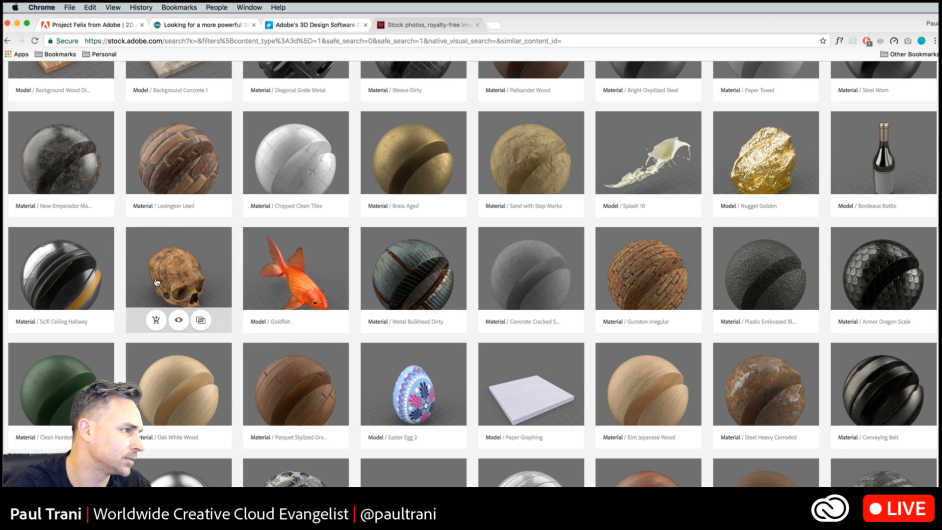
left_click(156, 320)
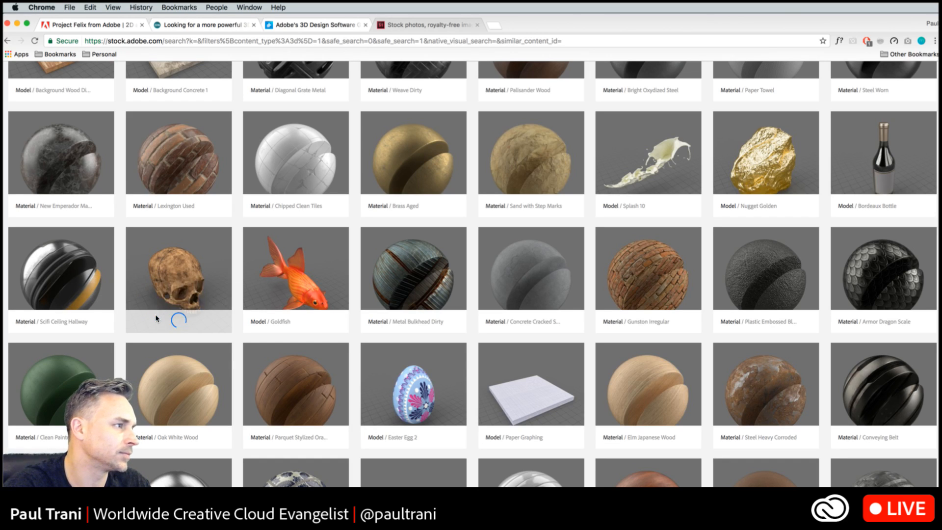
left_click(17, 23)
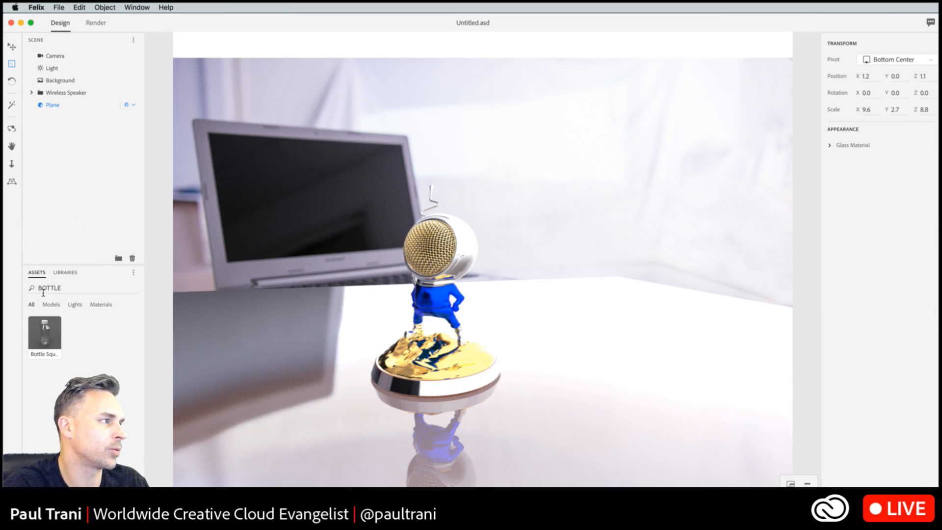
- Show the libraries and save the Wireless Speaker scene to the Desktop as Speakerman.asd
left_click(73, 275)
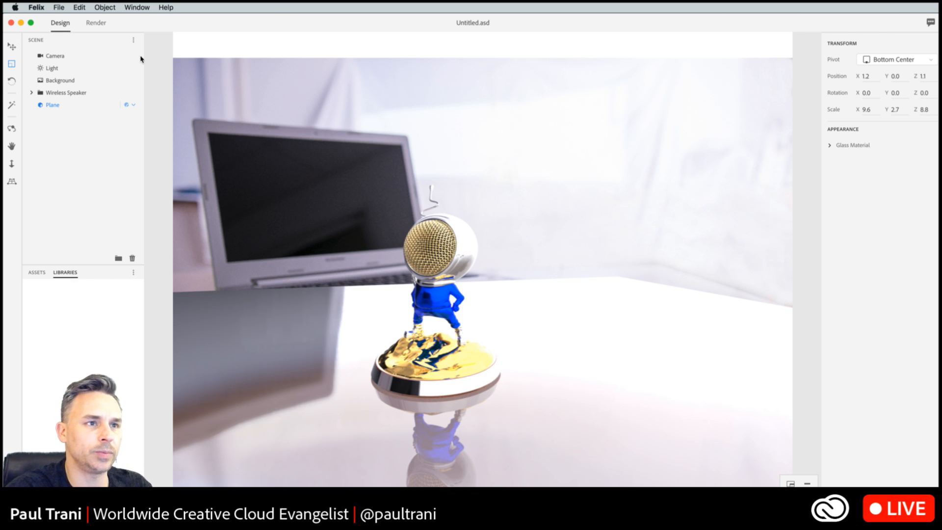
left_click(57, 8)
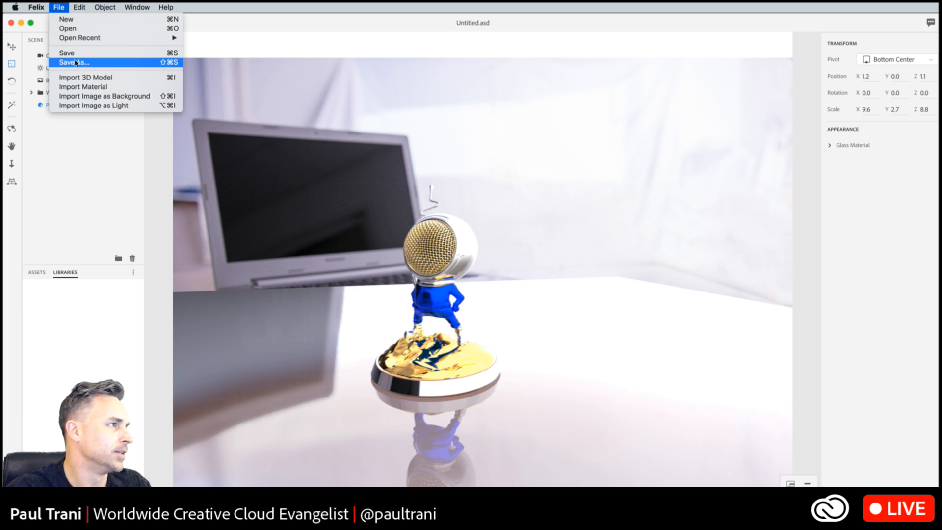
left_click(69, 52)
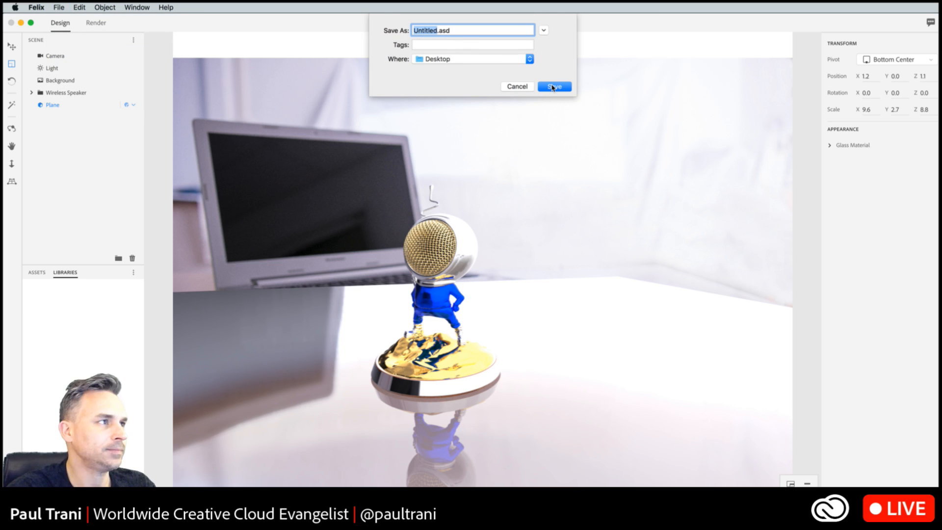
type("Speare")
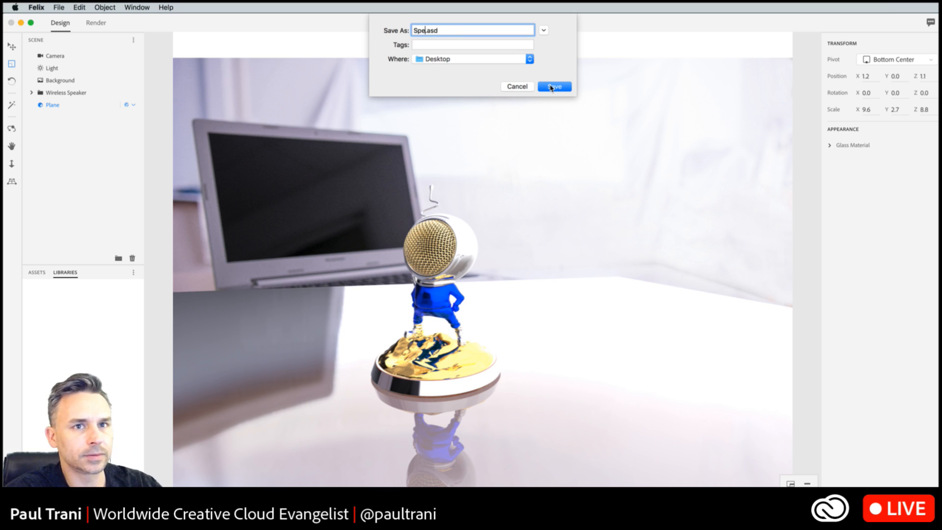
key("BackSpace")
key("BackSpace")
type("ker")
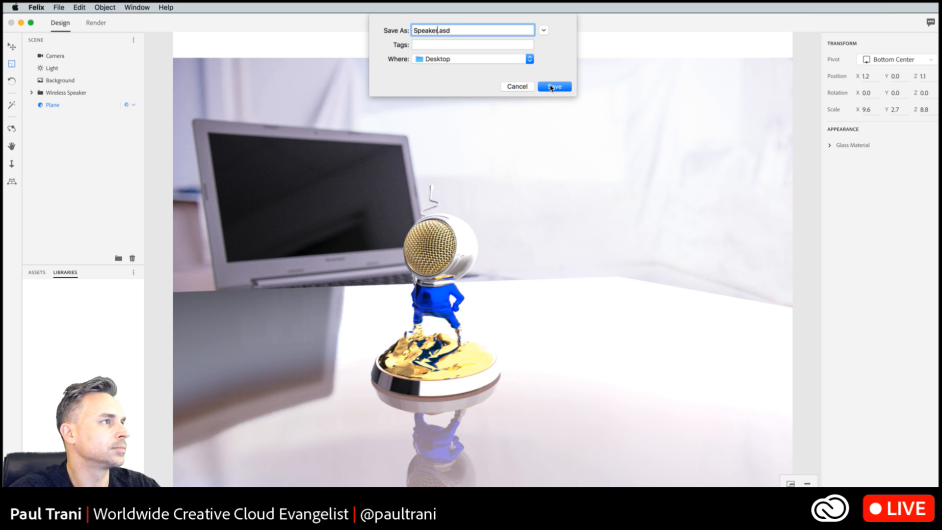
type("man")
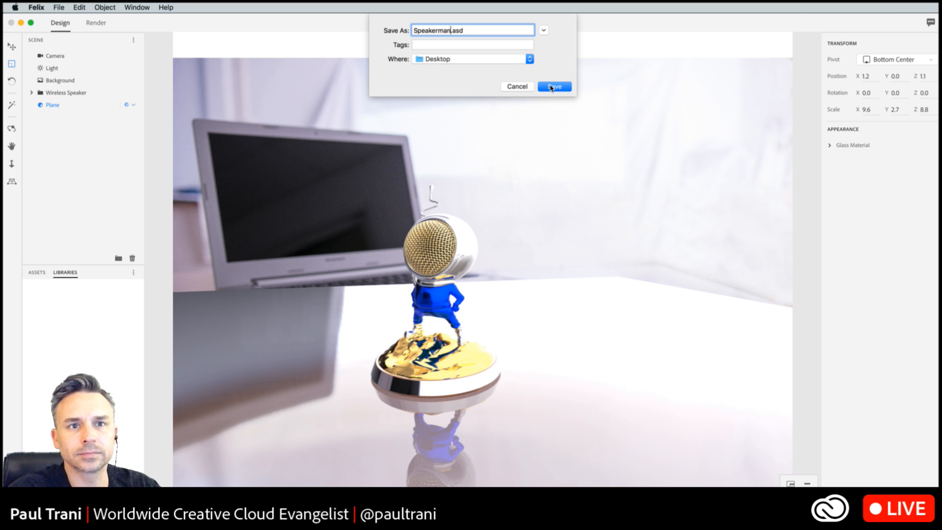
left_click(554, 87)
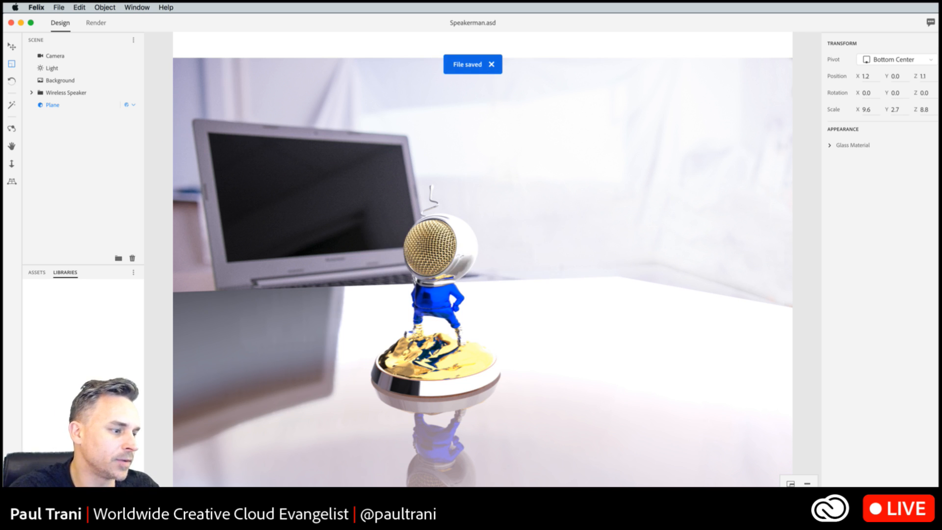
- Switch to Photoshop and rename the Rendered Image layer in Untitled.psd to Felix
key("super+Tab")
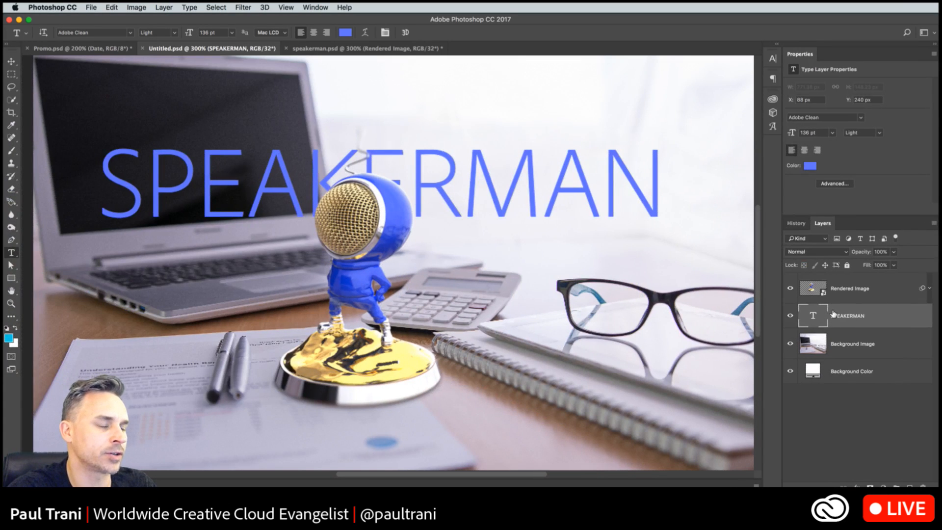
left_click(11, 75)
left_click(11, 253)
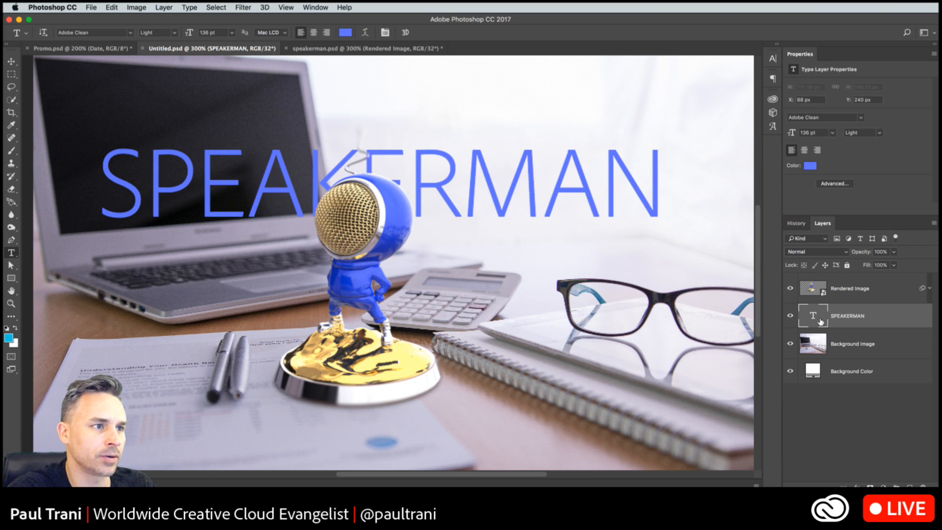
left_click_drag(734, 302, 731, 300)
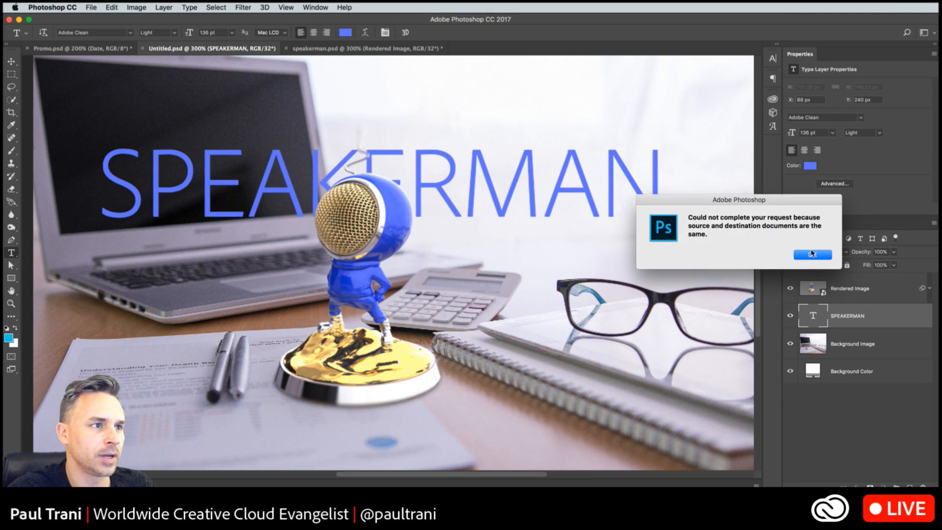
left_click(815, 253)
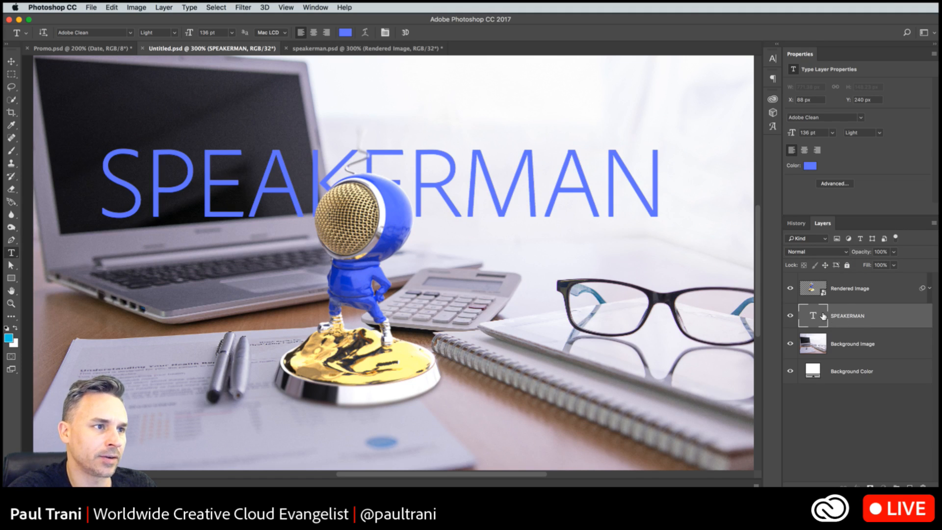
double_click(843, 288)
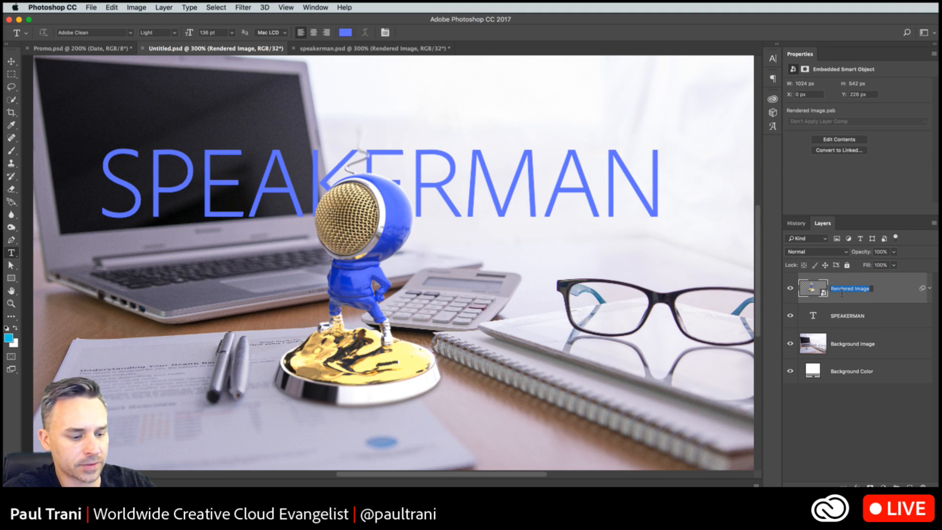
type("Felix")
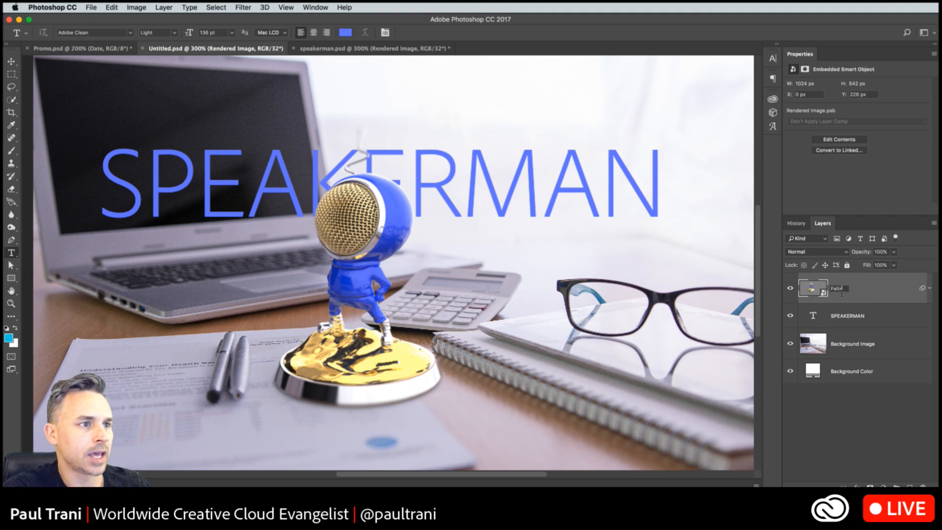
- Create a 3D Extrusion from the SPEAKERMAN text layer
left_click(836, 314)
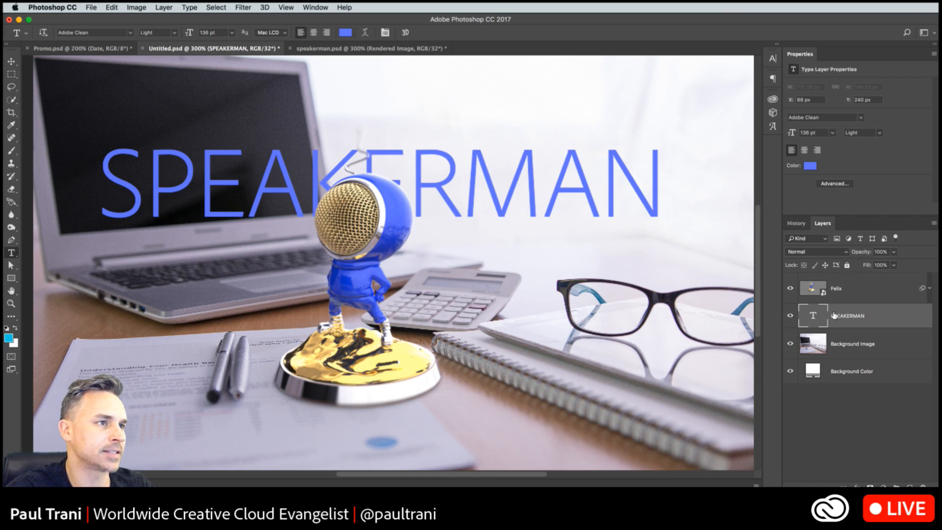
left_click(773, 113)
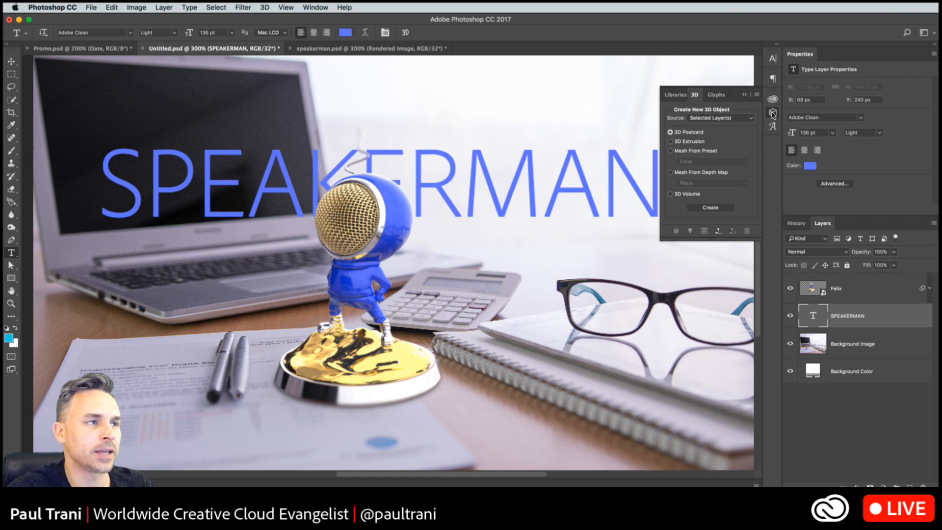
left_click(670, 141)
left_click_drag(687, 240, 686, 268)
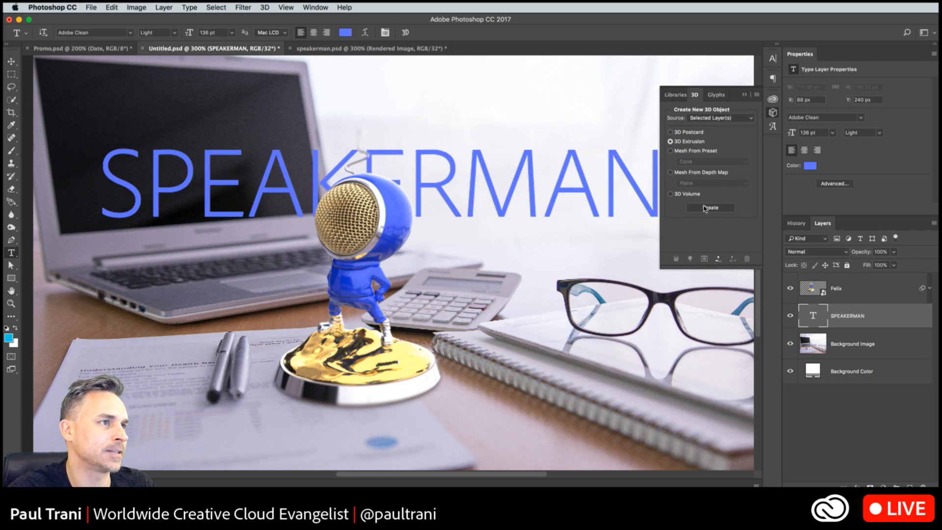
left_click(704, 206)
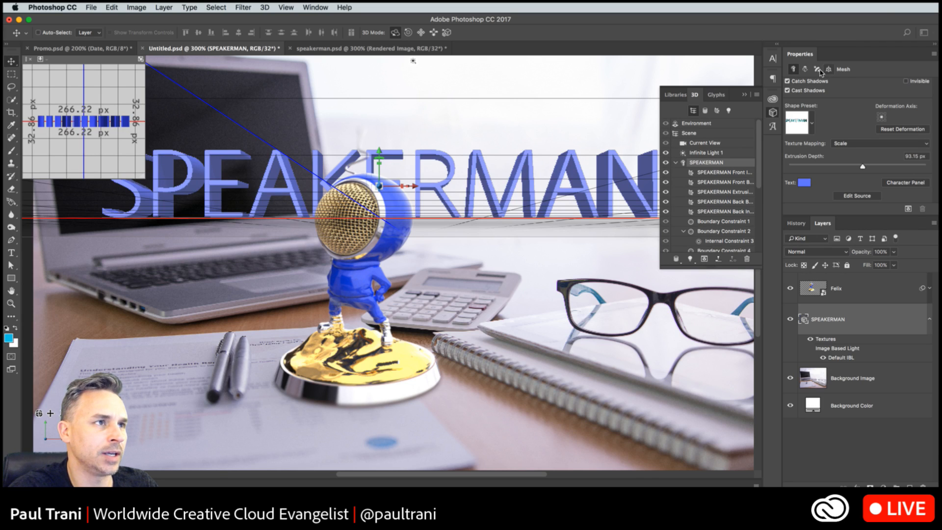
- Set the SPEAKERMAN mesh's extrusion depth to 20 px in its Deform properties
left_click(805, 69)
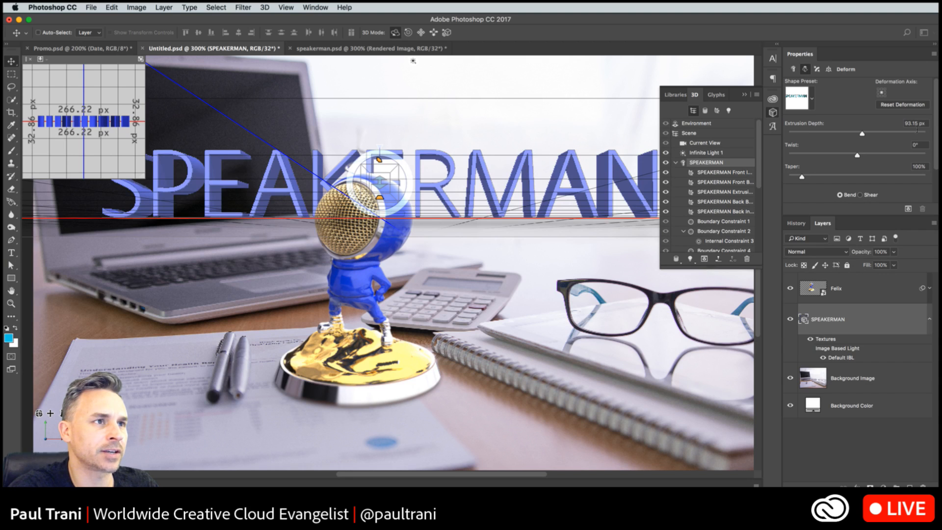
left_click(902, 123)
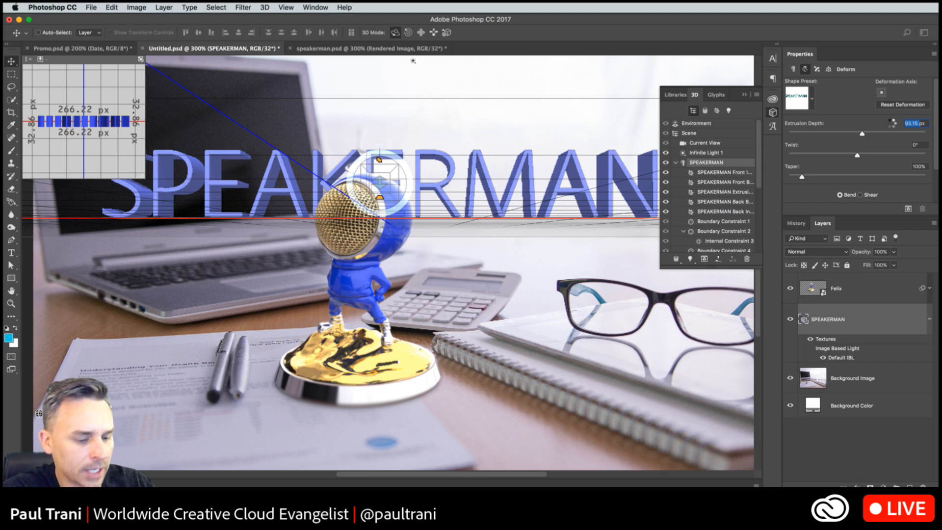
type("20")
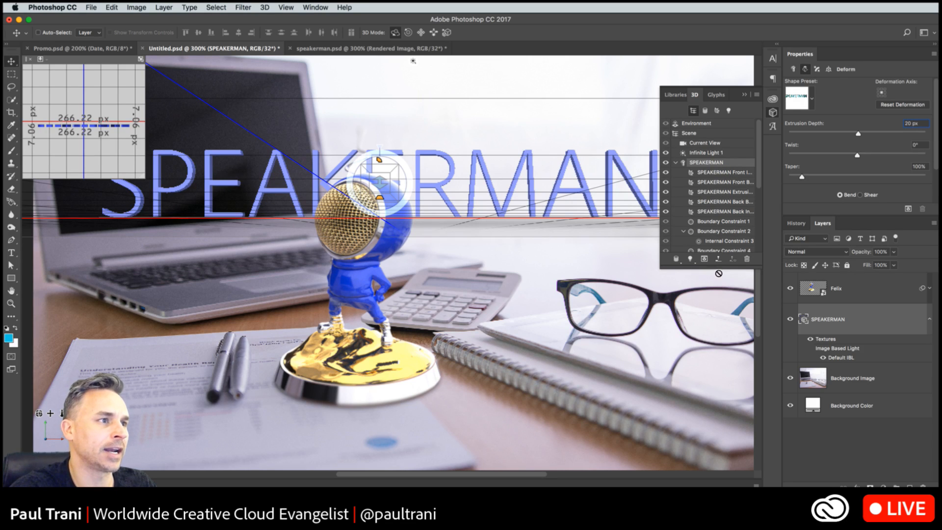
- Collapse the 3D object list, deselect the text mesh and hide the 3D guides over the canvas
left_click_drag(718, 271, 718, 340)
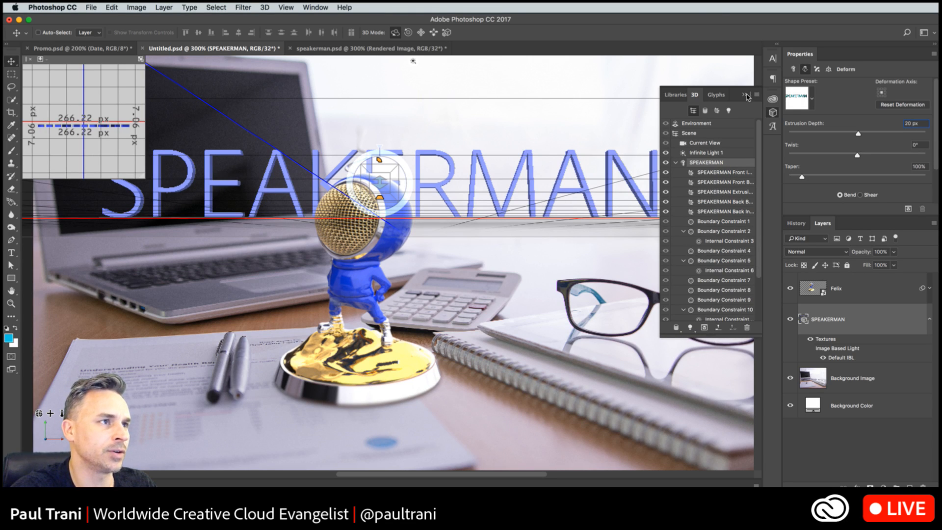
left_click(746, 95)
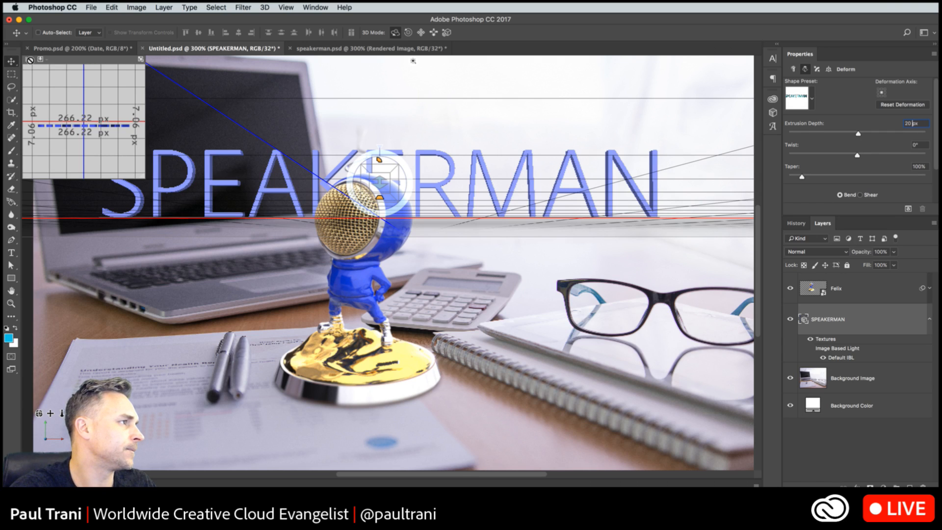
left_click(475, 275)
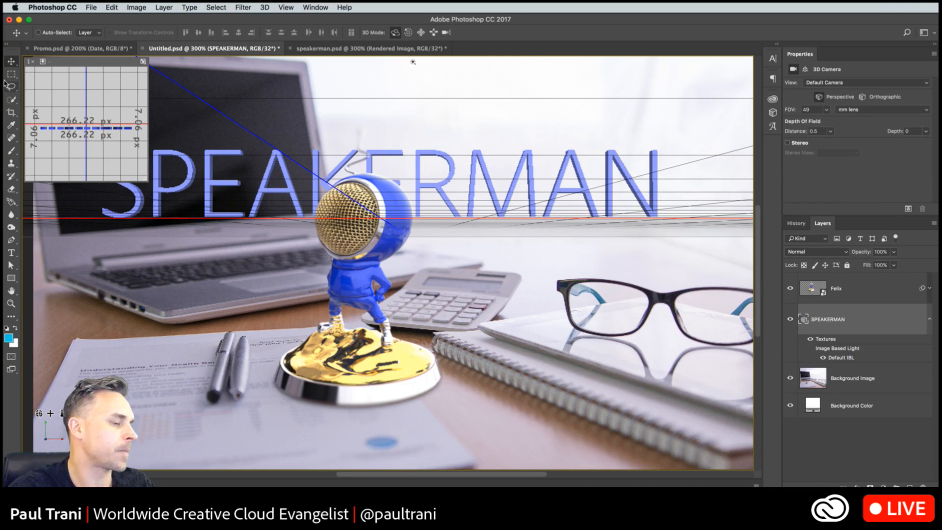
key("super+h")
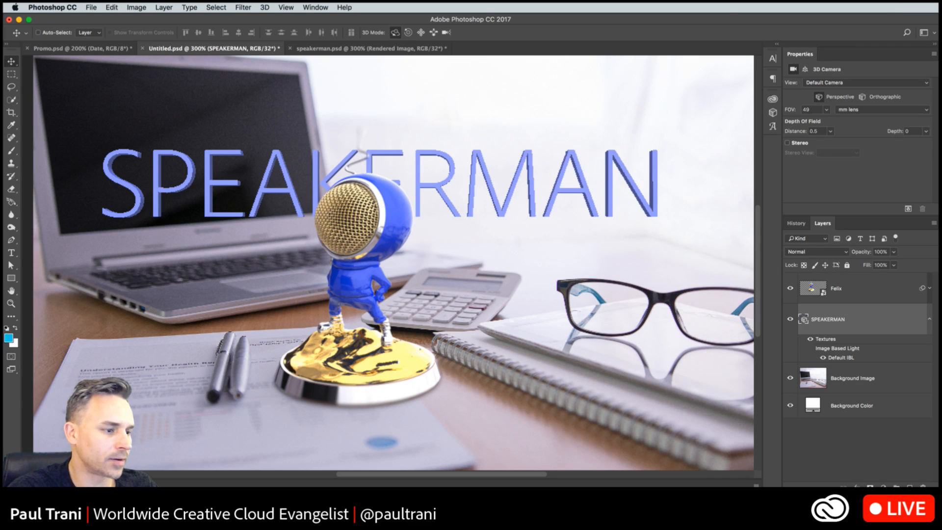
- Switch to Project Felix and create a new blank scene
key("super+Tab")
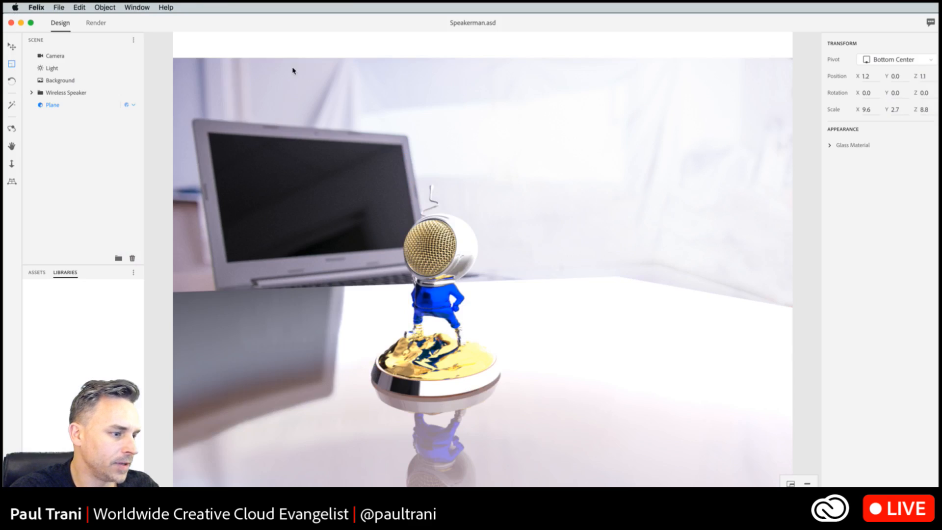
left_click(61, 8)
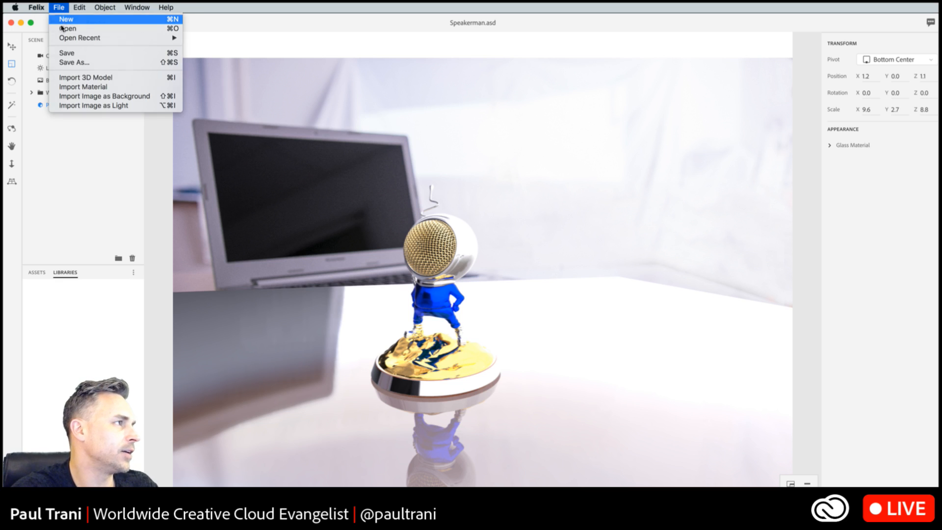
left_click(63, 21)
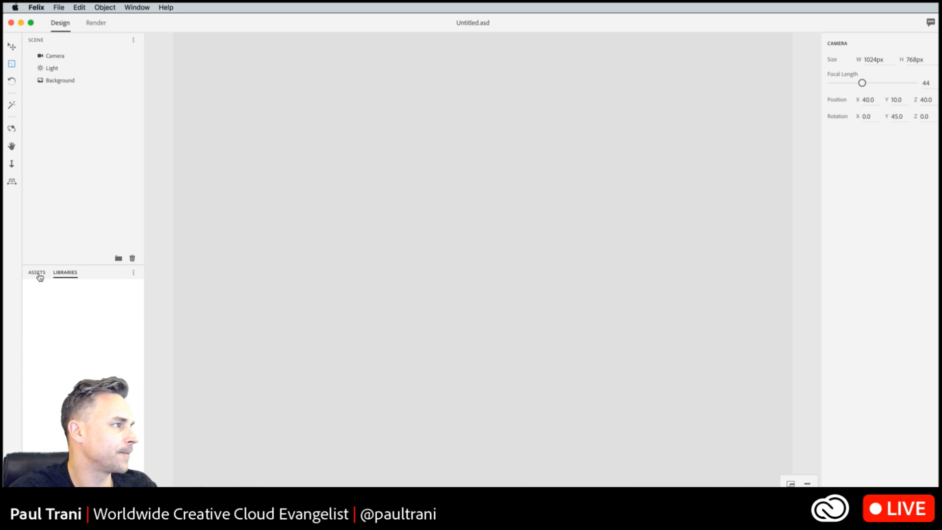
- View the library options, return to the assets and clear the BOTTLE search term
left_click(133, 273)
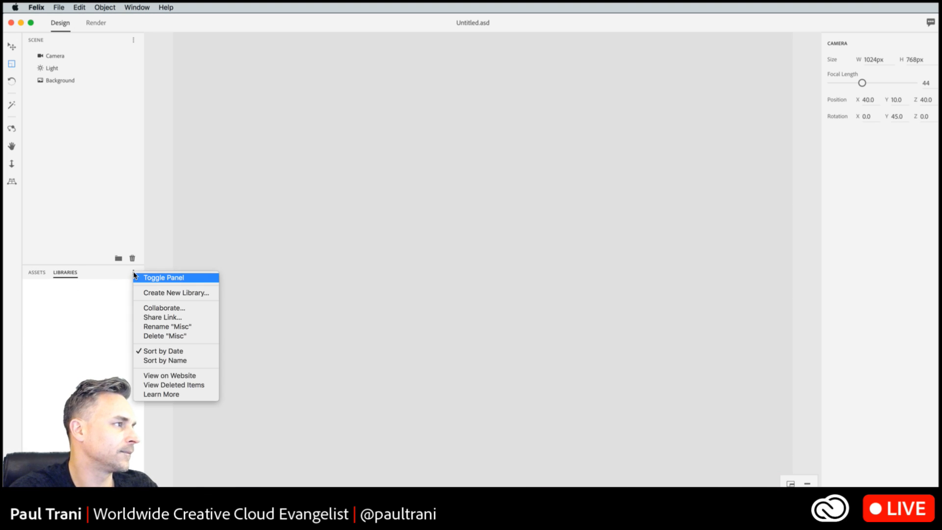
left_click(97, 338)
left_click(39, 273)
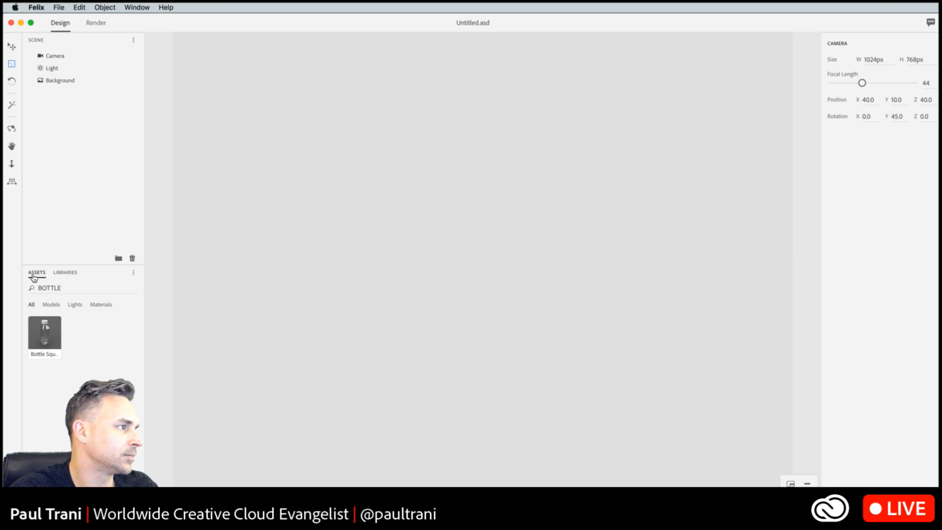
double_click(100, 293)
key("BackSpace")
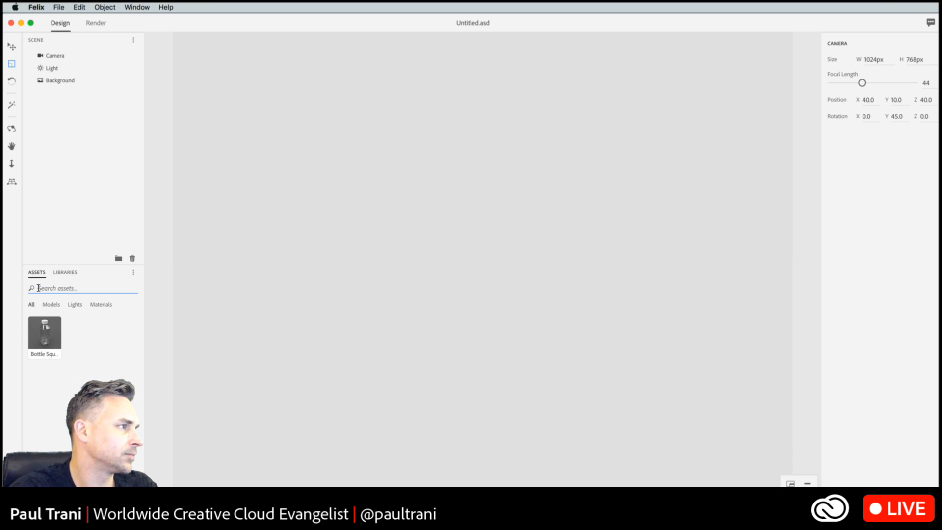
- Check the libraries for the saved stock items and view the Misc library's options
left_click(66, 273)
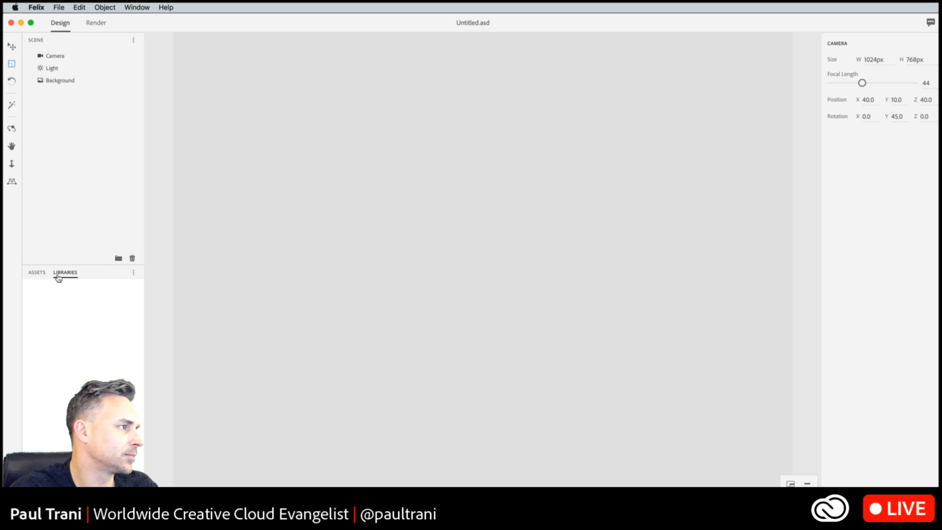
left_click(37, 275)
left_click(67, 276)
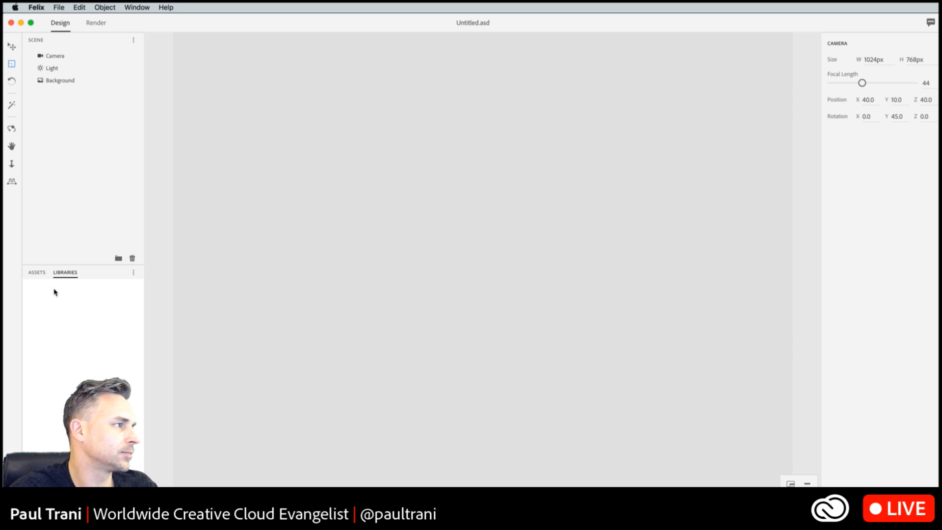
left_click(136, 274)
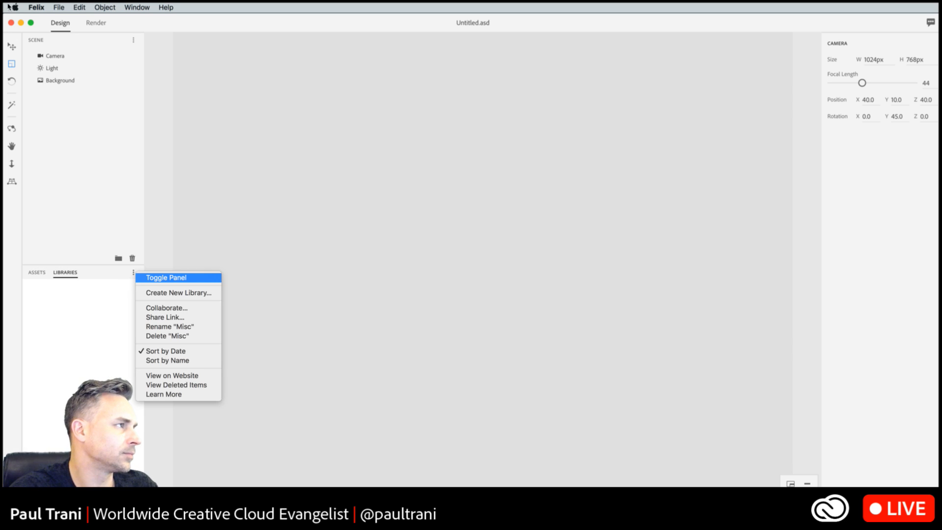
left_click(39, 129)
- Leave Project Felix and return to the SPEAKERMAN composite in Photoshop
left_click(13, 6)
mouse_move(33, 5)
left_click(37, 44)
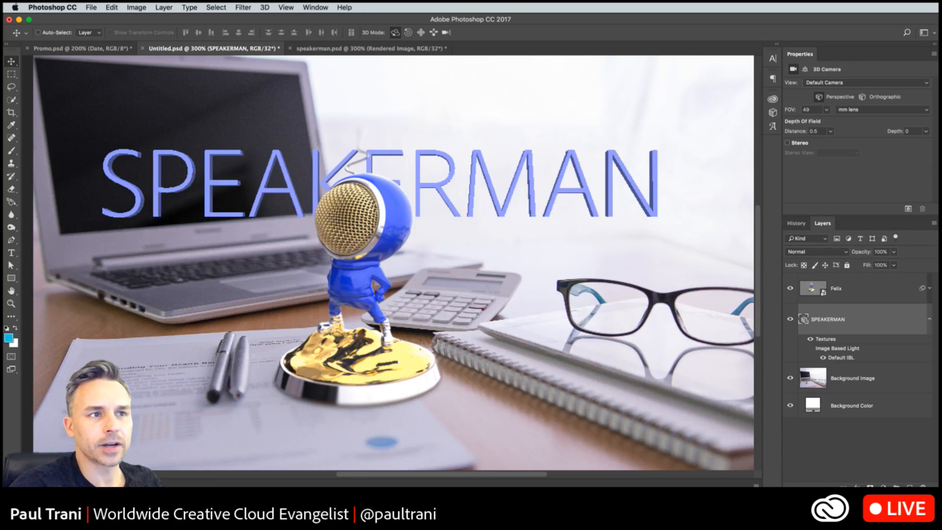
key("super+Tab")
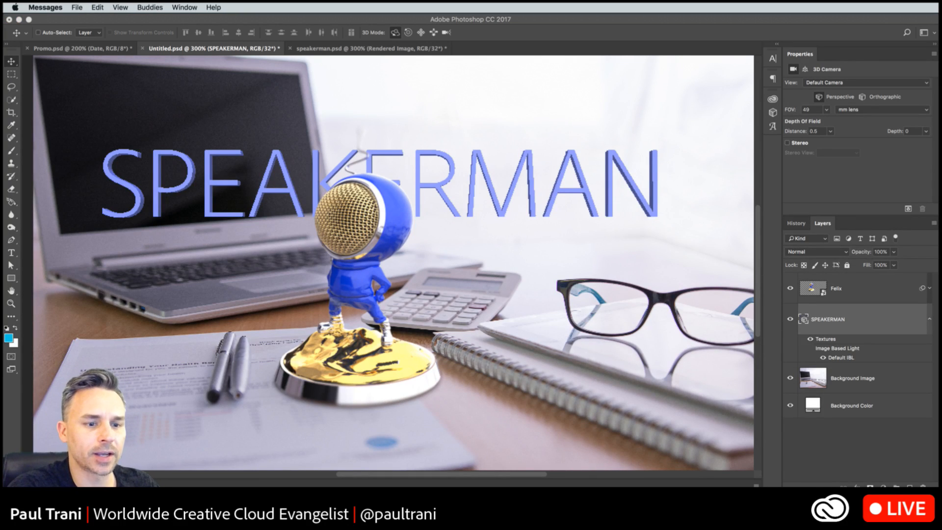
- Switch to Chrome and show the top of Adobe's Project Felix product page
left_click(414, 130)
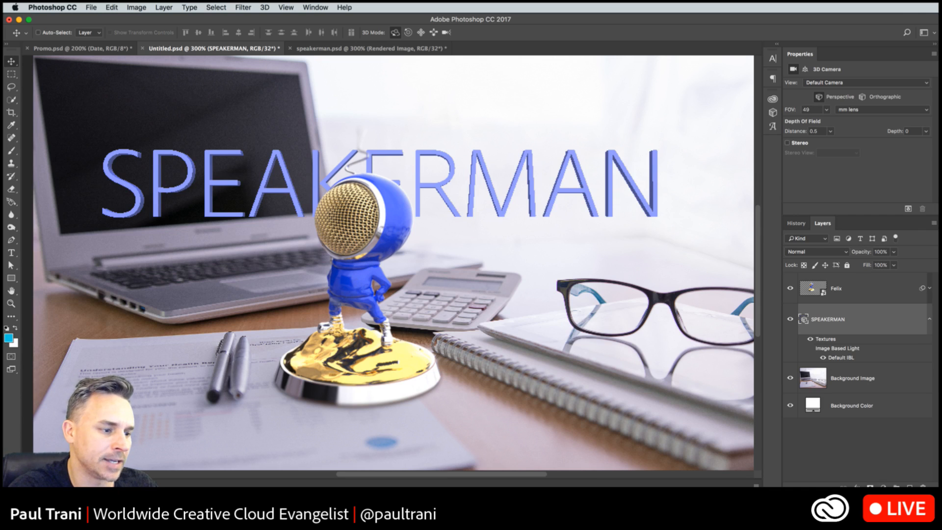
key("super+Tab")
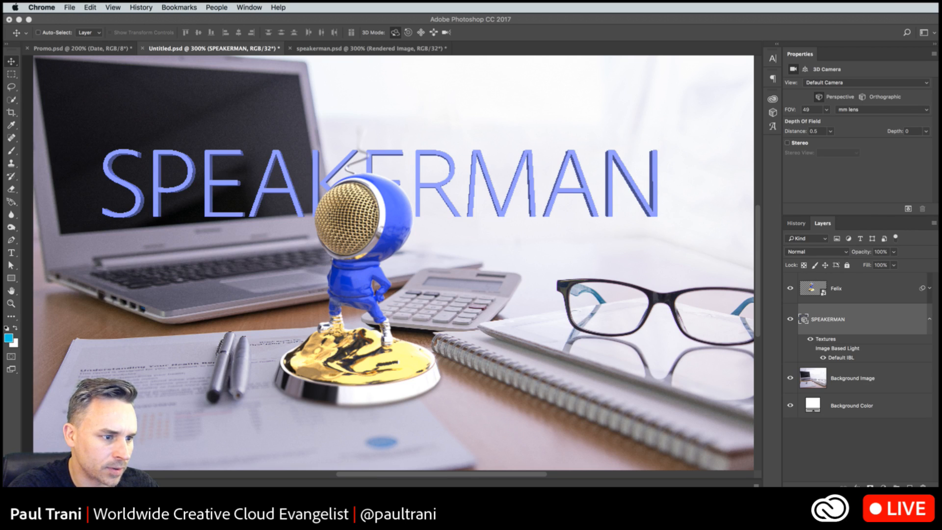
key("super+Tab")
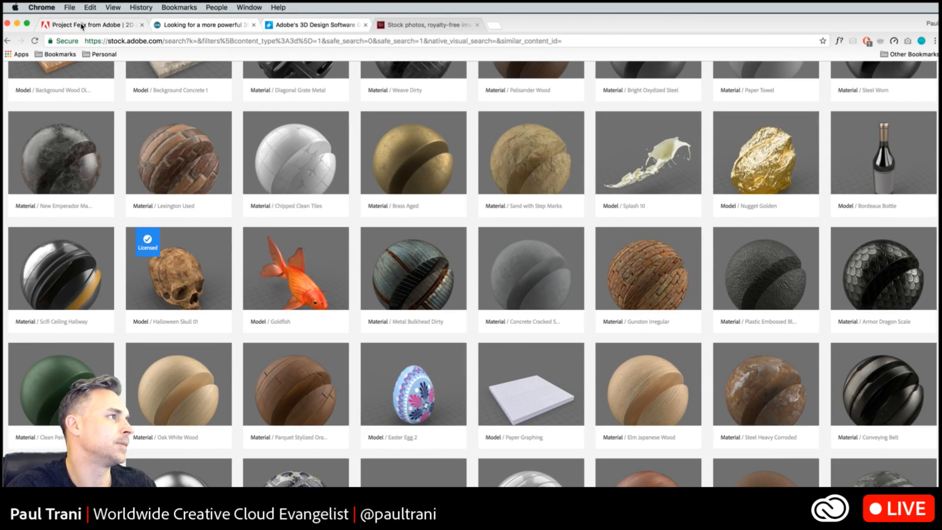
left_click(81, 26)
scroll(155, 225, "up", 10)
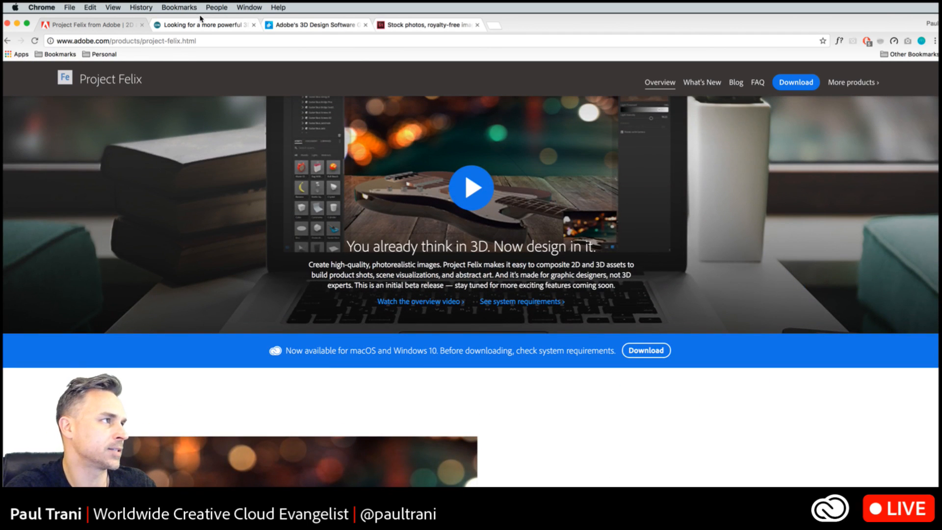
- Skim the OnMSFT article about the updated Project Felix beta
left_click(200, 24)
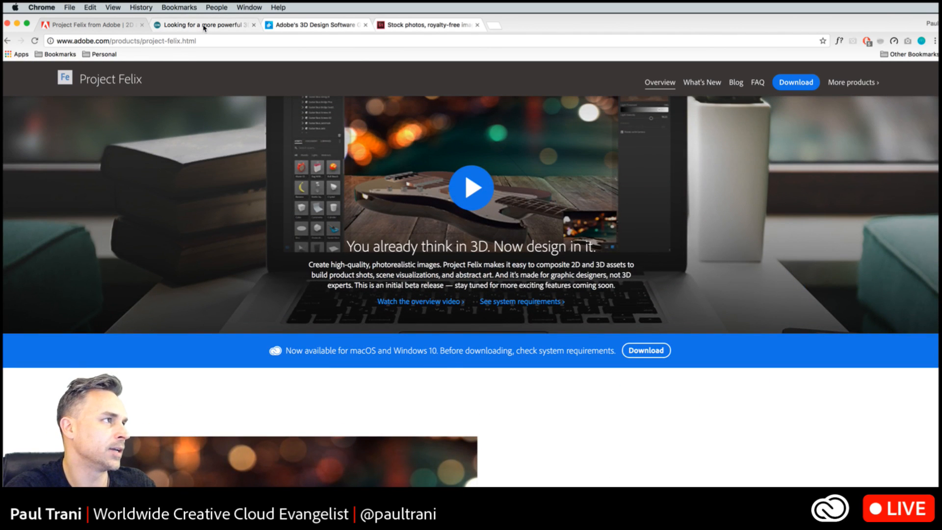
scroll(547, 369, "down", 3)
scroll(547, 369, "up", 2)
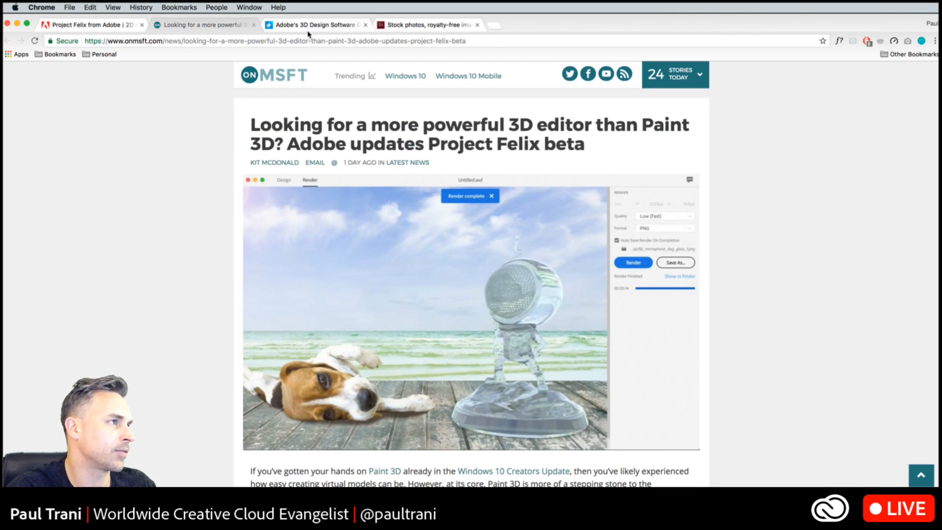
- Read through the Digital Trends article on the Project Felix update and return to the top of the Project Felix product page
left_click(309, 24)
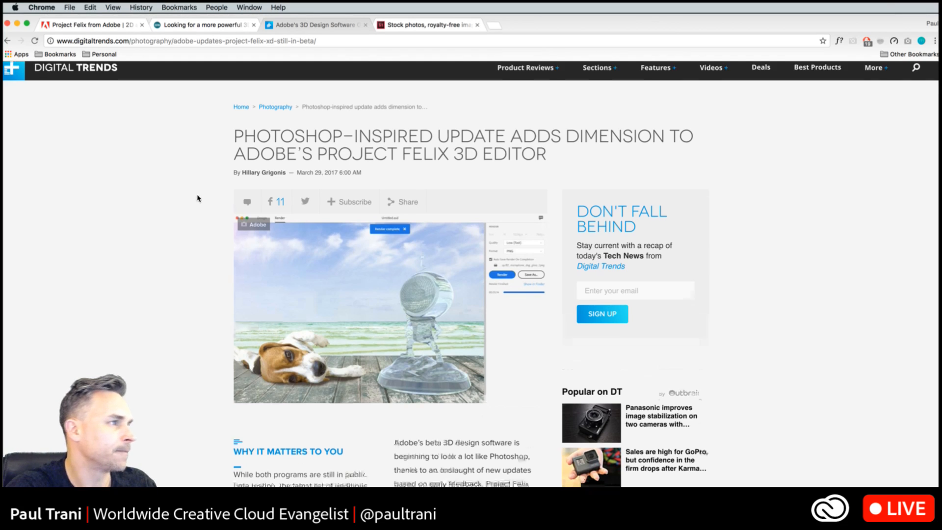
scroll(198, 199, "down", 15)
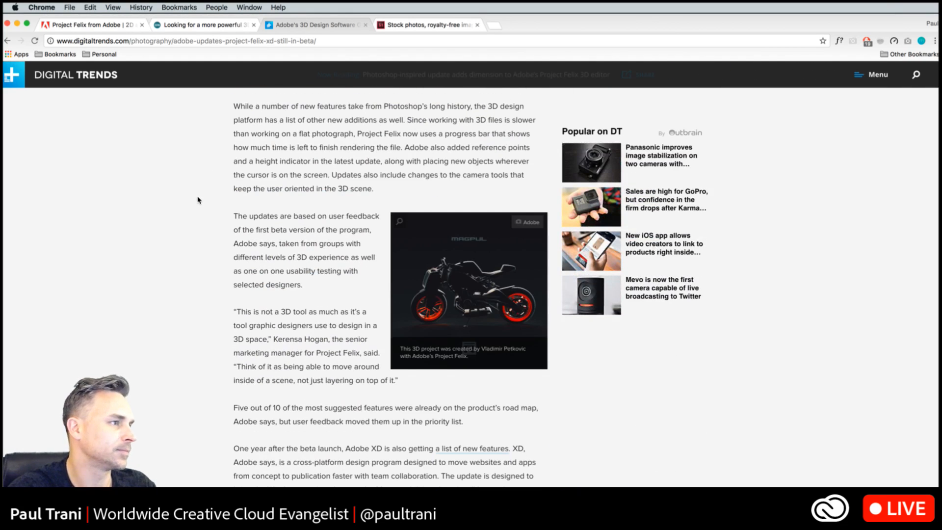
scroll(197, 199, "down", 4)
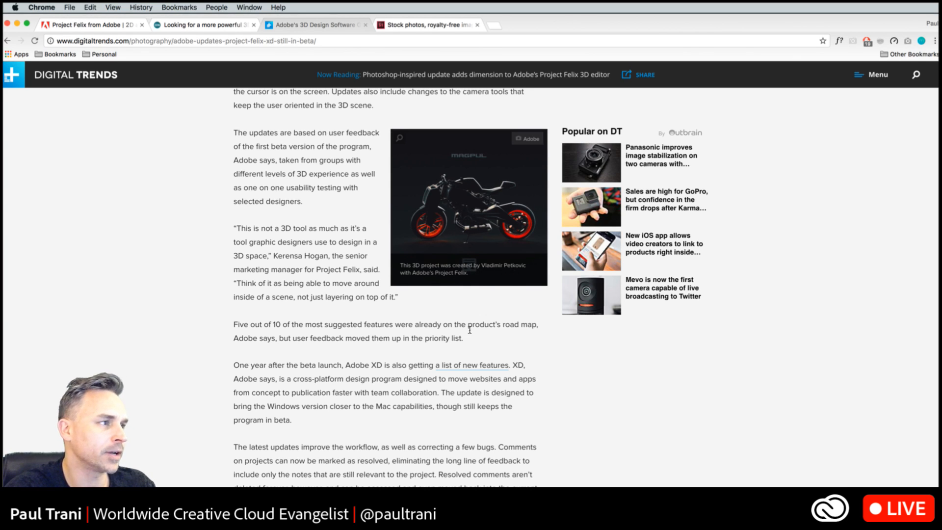
scroll(470, 329, "down", 15)
scroll(452, 328, "down", 10)
scroll(452, 327, "up", 20)
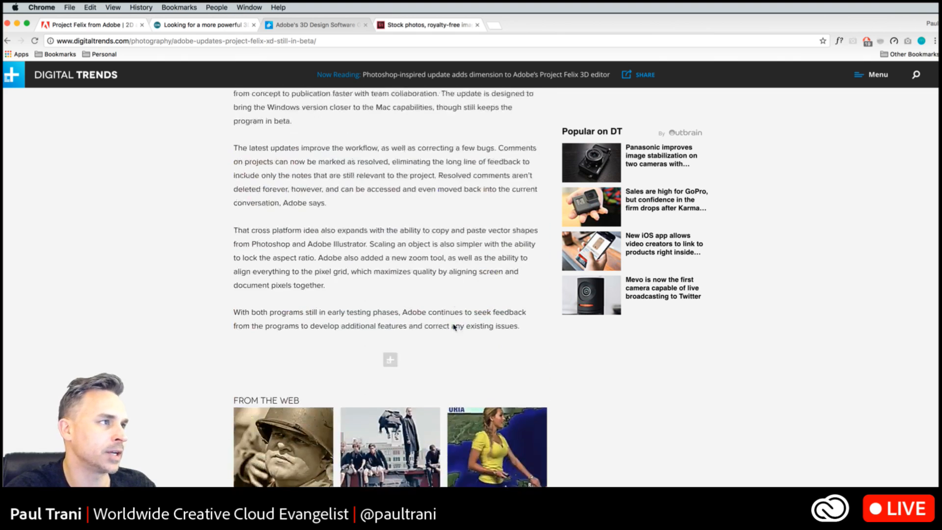
scroll(453, 330, "up", 9)
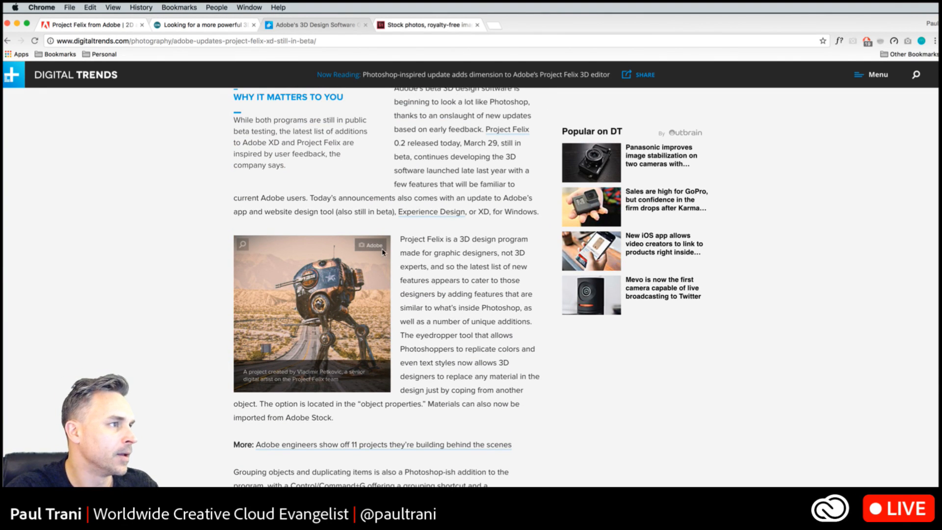
left_click(71, 28)
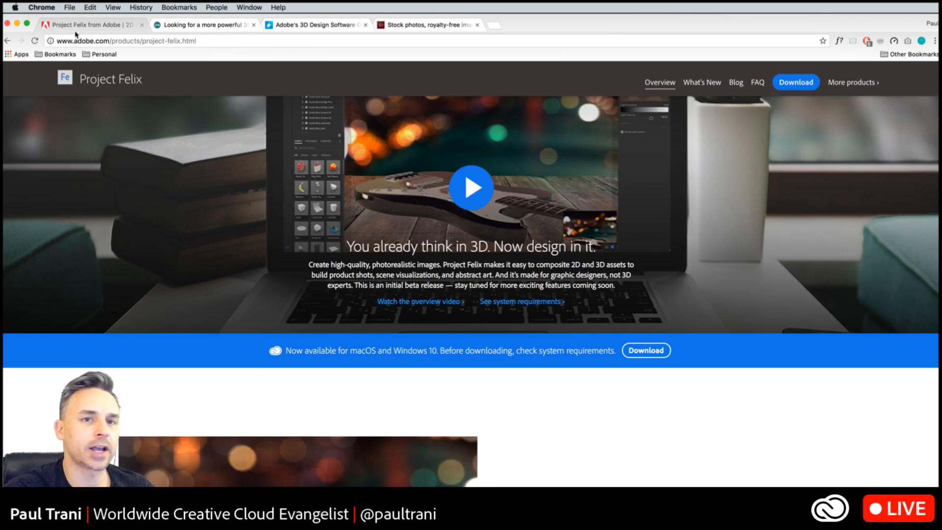
scroll(142, 212, "up", 3)
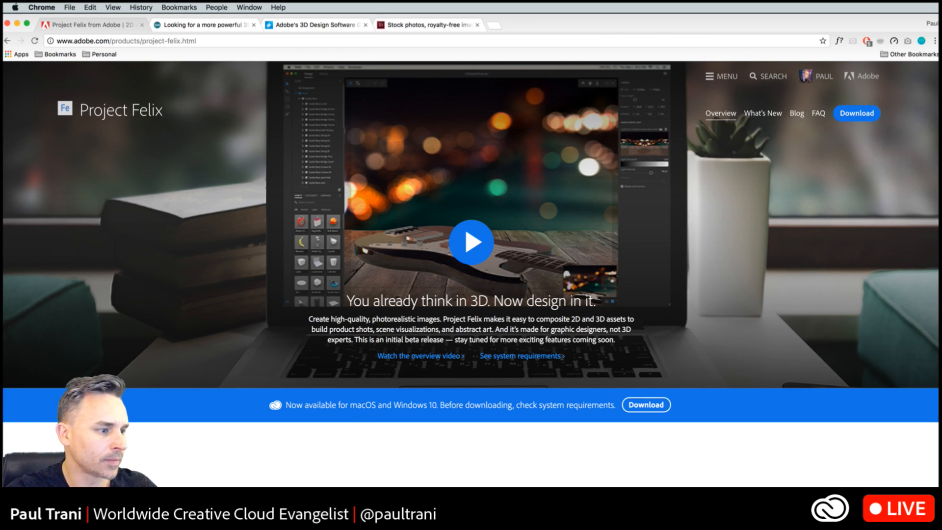
- Switch to Photoshop and examine the SPEAKERMAN layer's 3D export settings for the Wavefront|OBJ format, leaving without exporting
key("super+Tab")
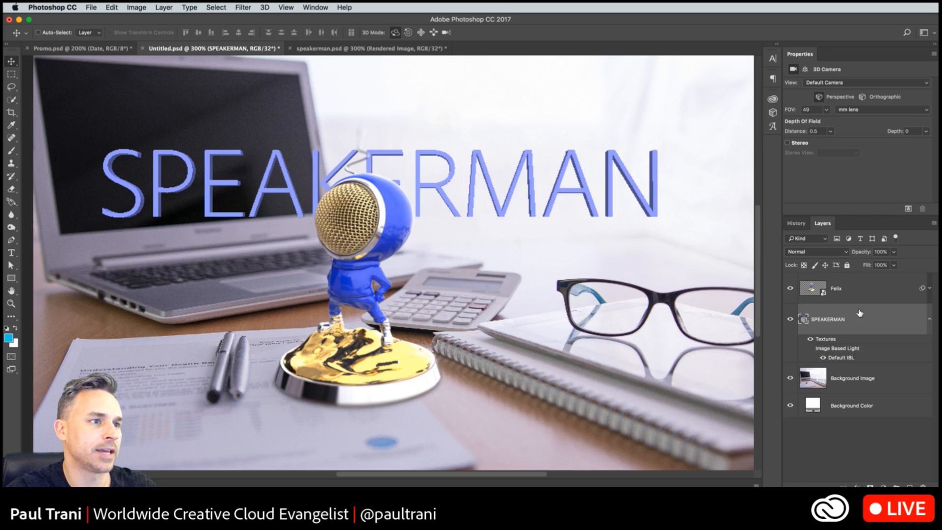
left_click(264, 8)
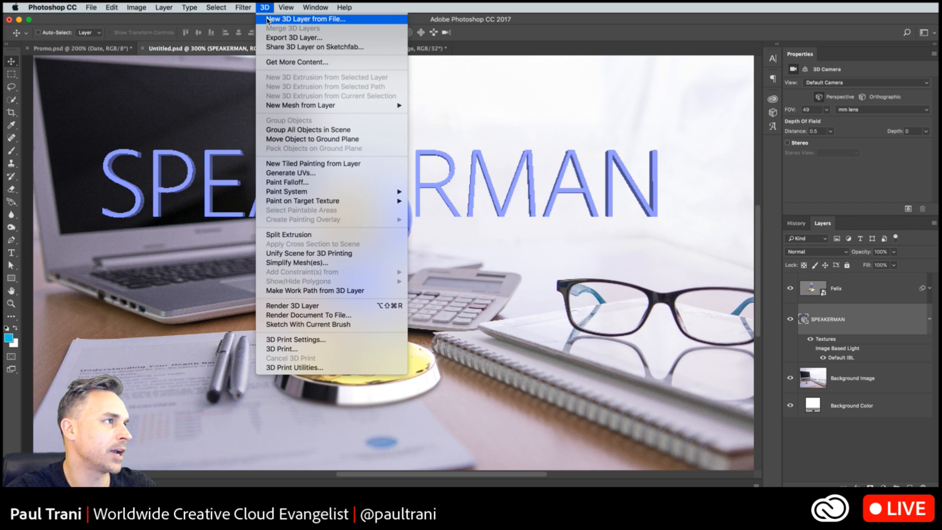
left_click(277, 38)
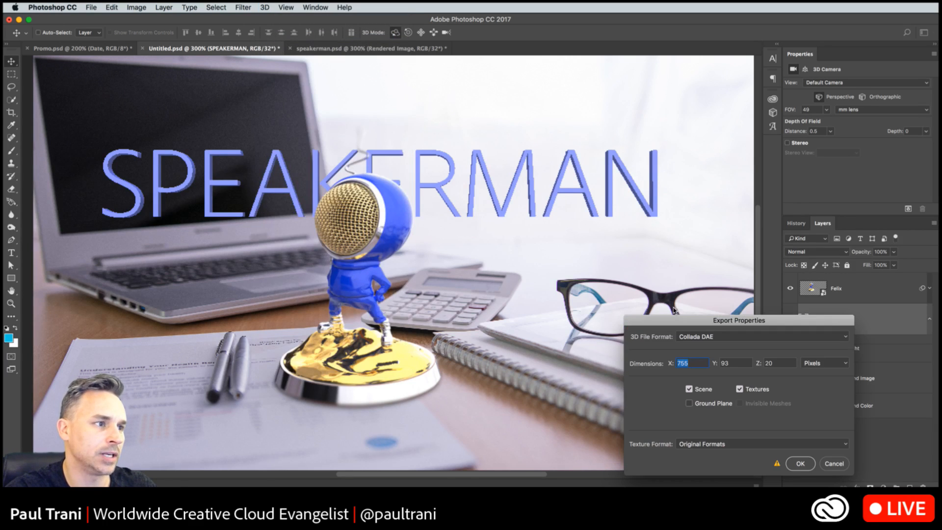
left_click(493, 182)
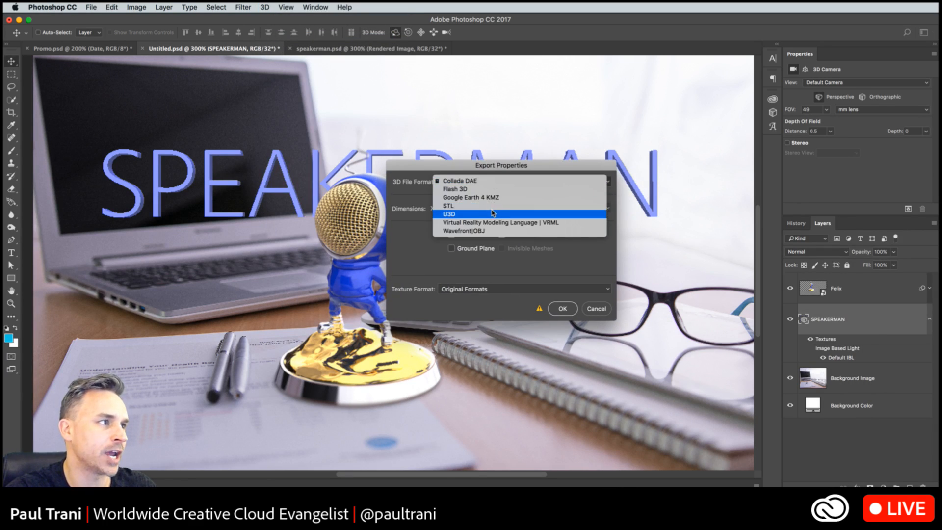
left_click(500, 231)
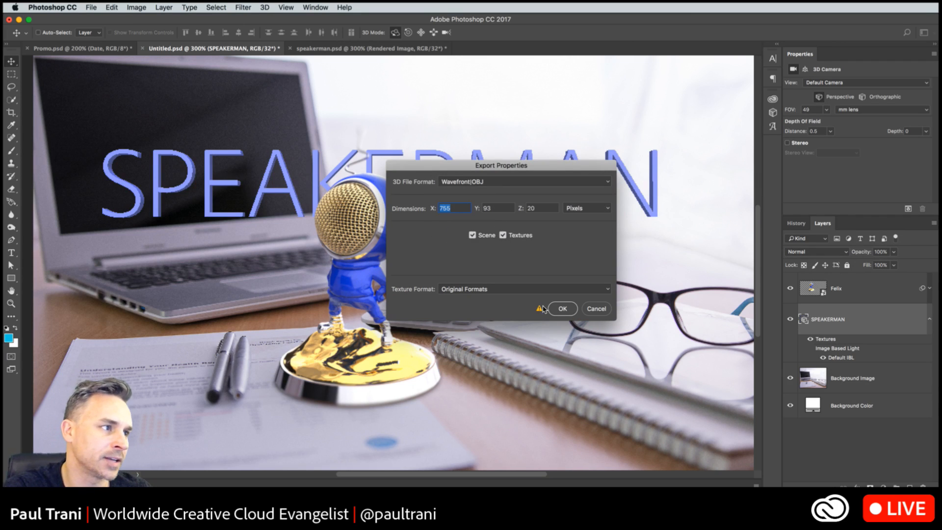
left_click(595, 310)
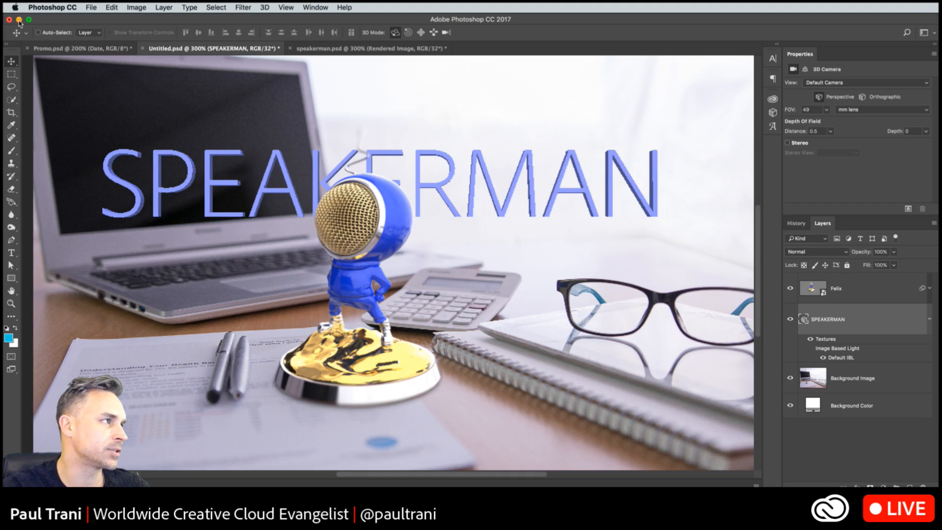
- Minimize the Photoshop and Chrome windows to reveal the desktop
left_click(19, 19)
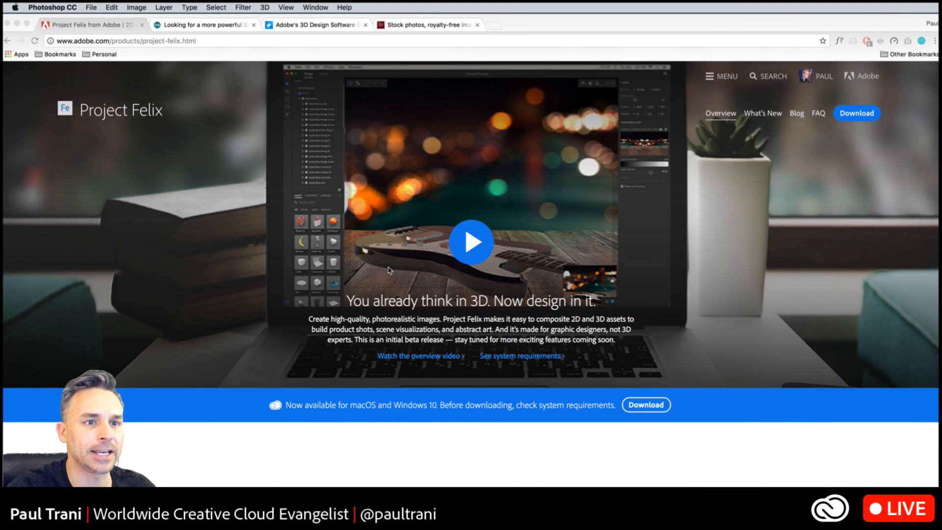
left_click(15, 28)
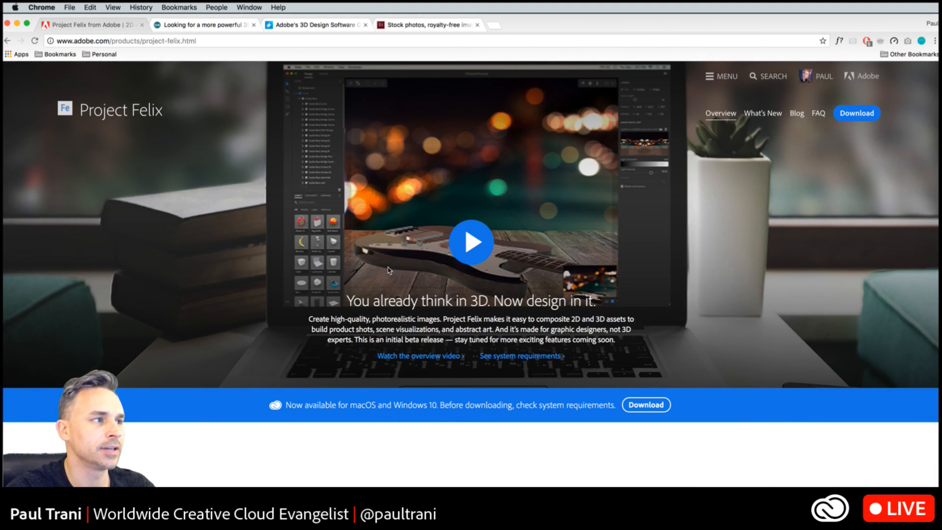
left_click(17, 24)
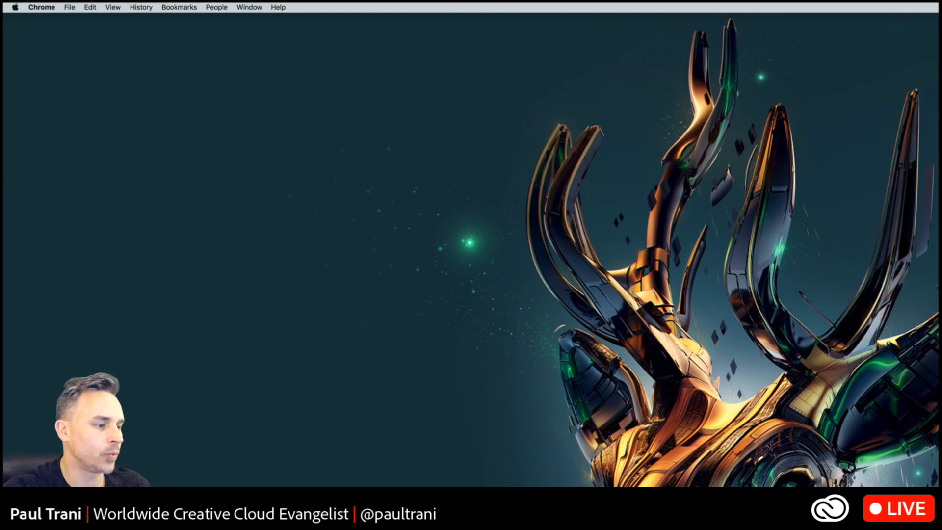